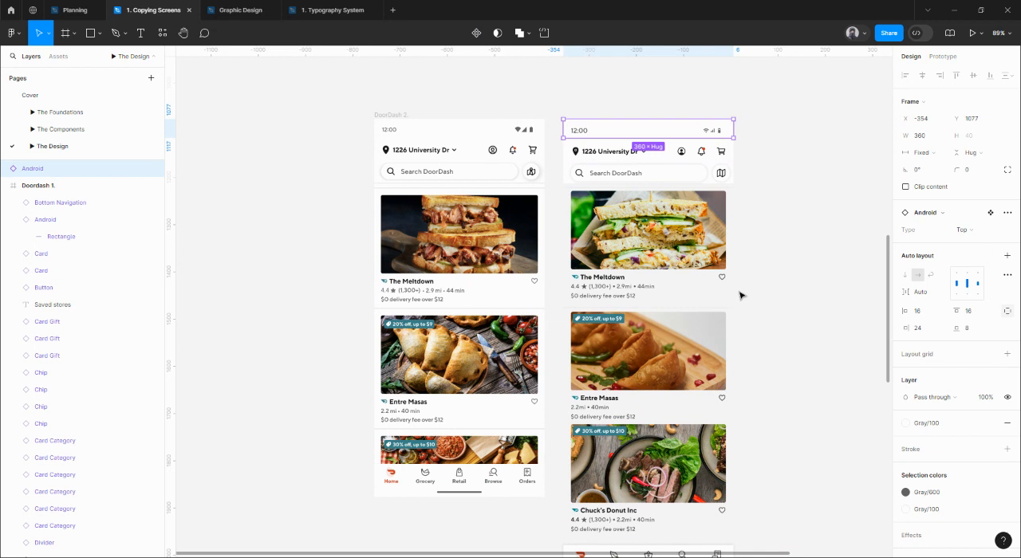
# Move the Android status bar into the DoorDash 2 frame and align it to the frame's horizontal centre and top edge.
pyautogui.moveTo(788, 199); pyautogui.dragTo(769, 158)
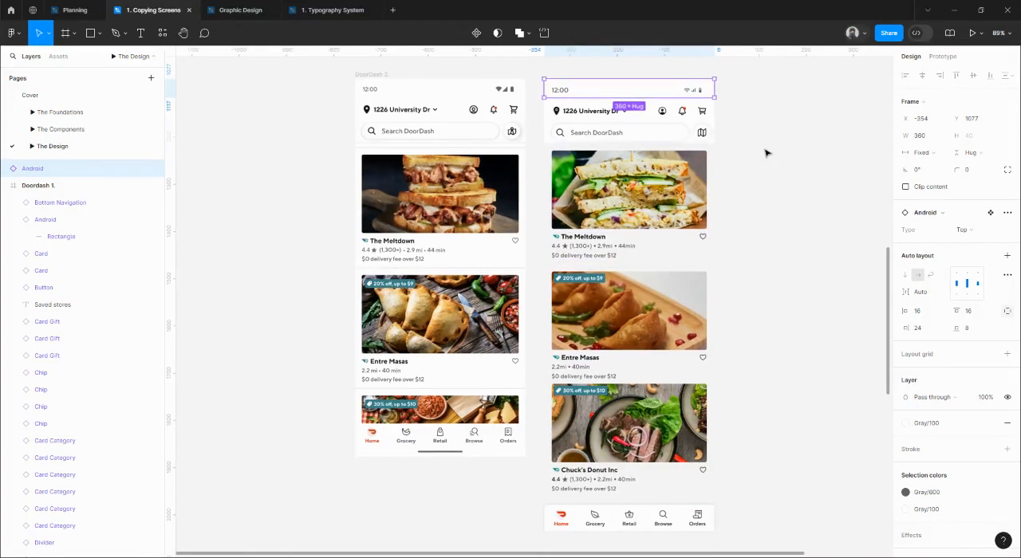
pyautogui.click(765, 149)
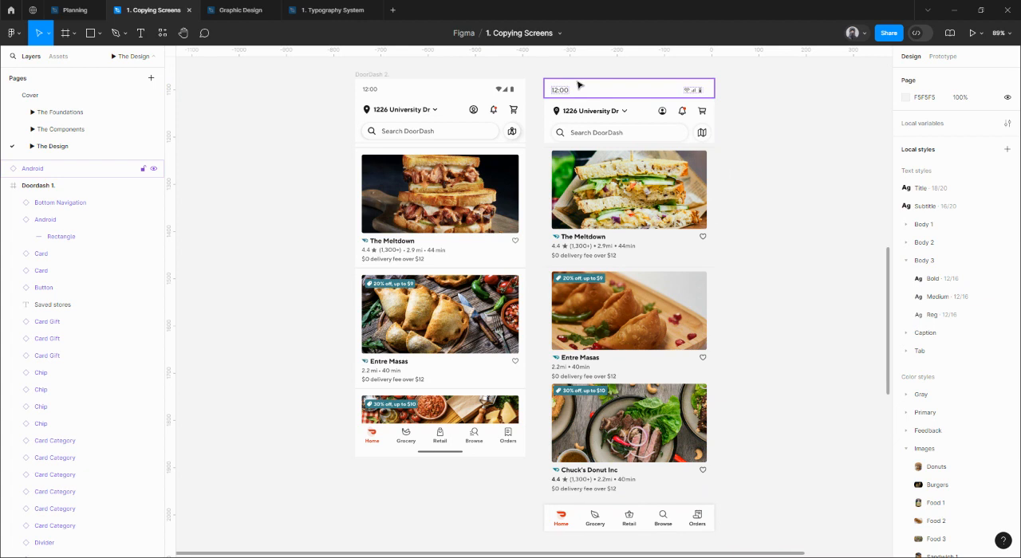
pyautogui.moveTo(572, 92); pyautogui.dragTo(412, 94)
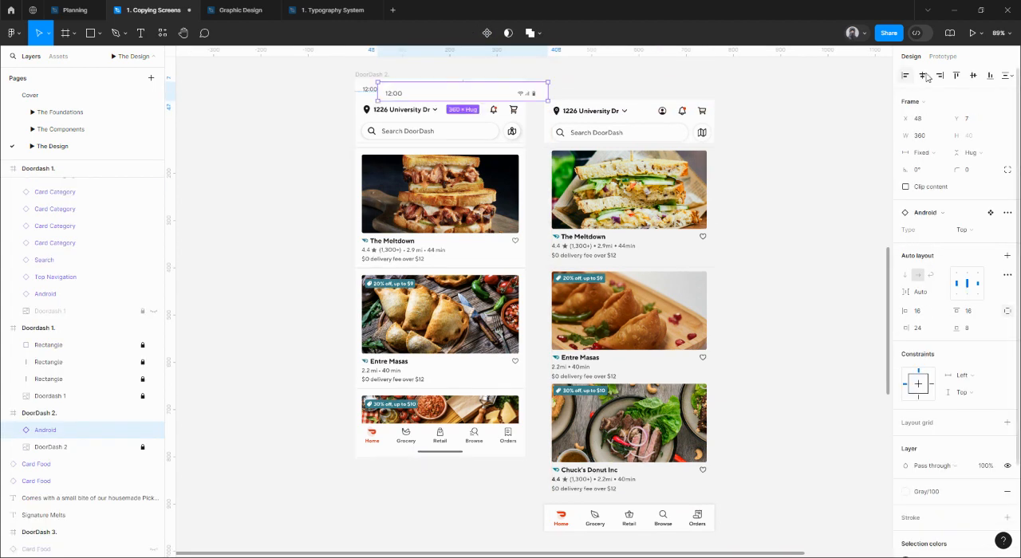
pyautogui.click(921, 75)
pyautogui.click(956, 75)
# Move the Top Navigation into the DoorDash 2 frame under the status bar and set the vertical spacing between them to 0.
pyautogui.moveTo(656, 117); pyautogui.dragTo(440, 97)
pyautogui.keyDown('shift'); pyautogui.click(458, 94); pyautogui.keyUp('shift')
pyautogui.click(923, 206)
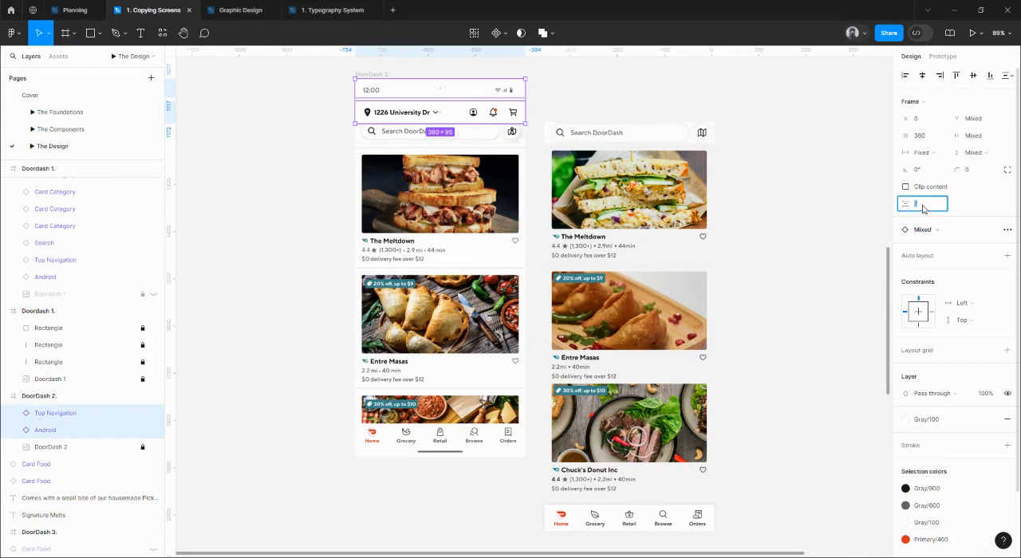
# Move the Search bar into the DoorDash 2 frame under the Top Navigation and set their vertical spacing to 0.
pyautogui.moveTo(611, 134); pyautogui.dragTo(436, 127)
pyautogui.scroll(5, 438, 117)
pyautogui.keyDown('shift'); pyautogui.click(461, 88); pyautogui.keyUp('shift')
pyautogui.click(923, 188)
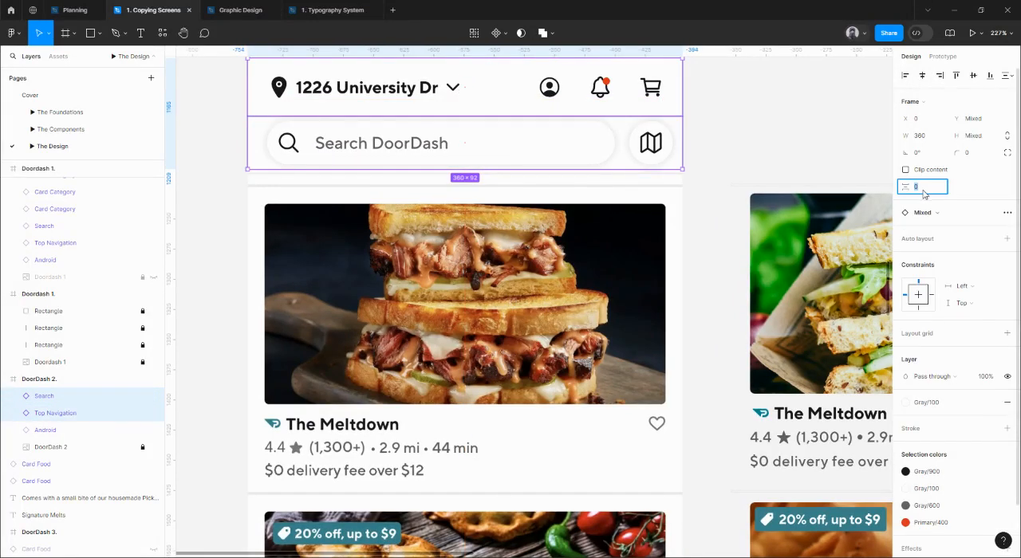
pyautogui.press('Return')
pyautogui.click(720, 133)
pyautogui.moveTo(715, 152); pyautogui.dragTo(770, 182)
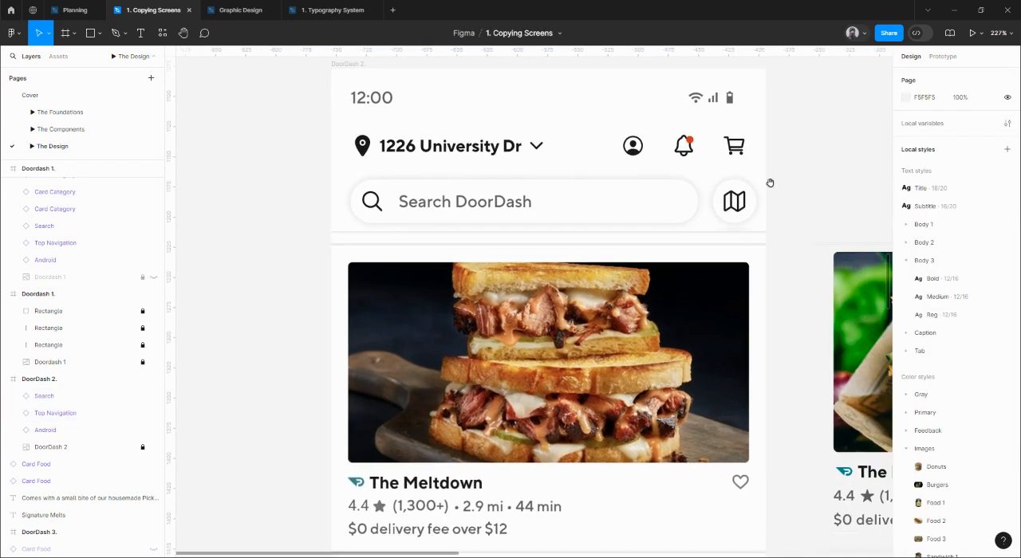
# Duplicate the DoorDash 2 frame and place the copy beside the original on its left.
pyautogui.scroll(-2, 700, 178)
pyautogui.scroll(-5, 699, 178)
pyautogui.click(597, 137)
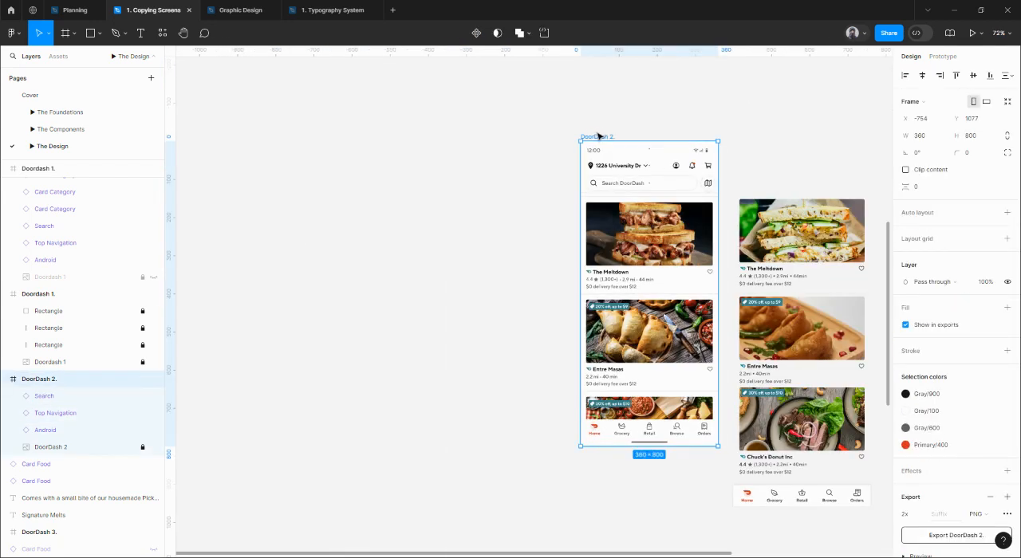
pyautogui.moveTo(597, 137); pyautogui.dragTo(453, 137)
# Delete the Search, Top Navigation and Android components from the duplicated DoorDash 2 frame, leaving only the reference screenshot.
pyautogui.click(479, 182)
pyautogui.keyDown('shift'); pyautogui.click(510, 165); pyautogui.keyUp('shift')
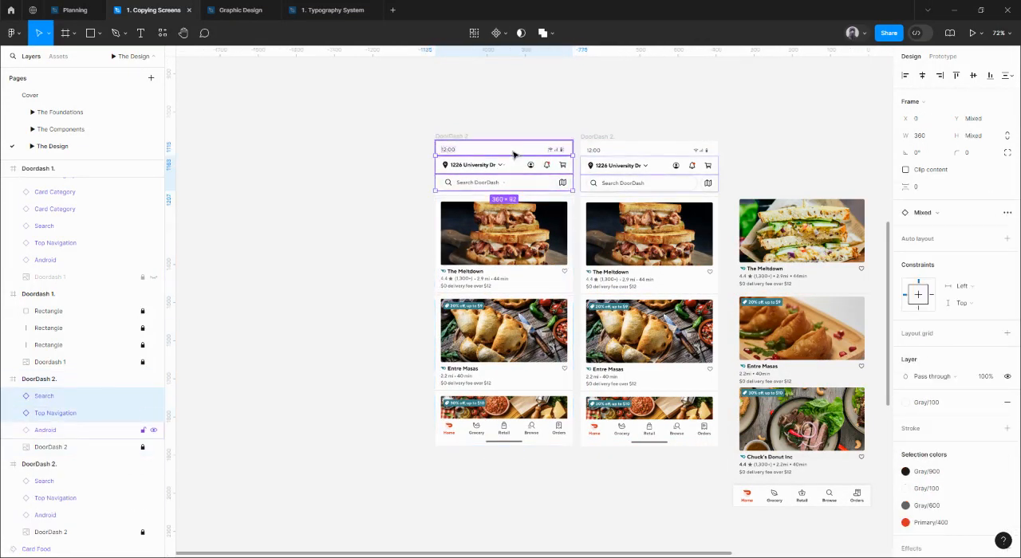
pyautogui.keyDown('shift'); pyautogui.click(513, 154); pyautogui.keyUp('shift')
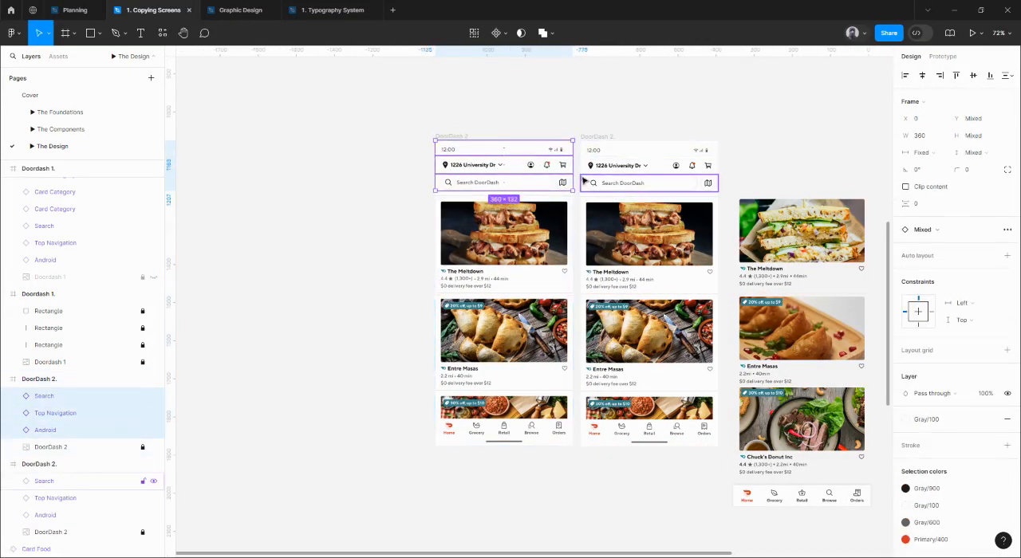
pyautogui.press('Delete')
# Set the image fill opacity of the screenshot layer in the original DoorDash 2 frame to 20%.
pyautogui.click(676, 263)
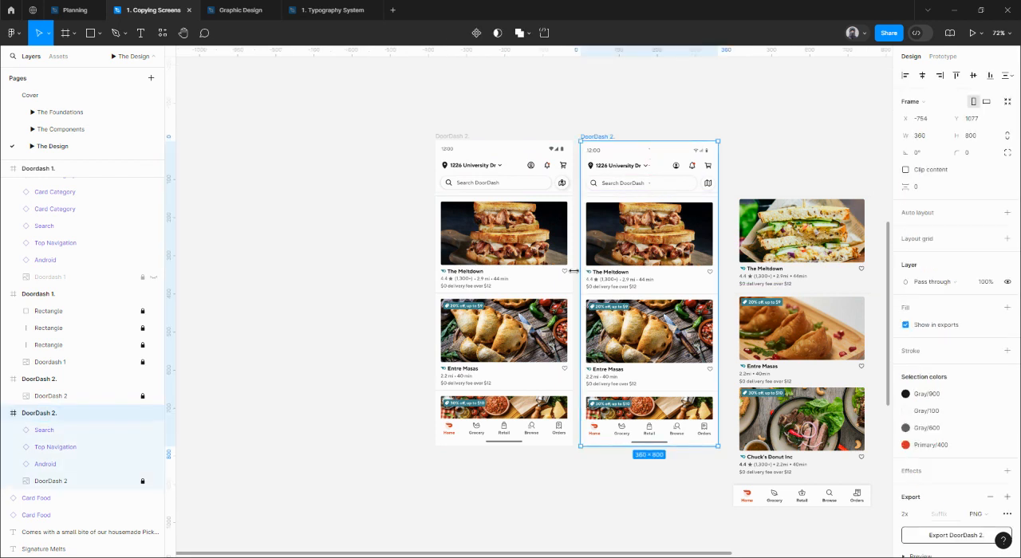
pyautogui.click(83, 482)
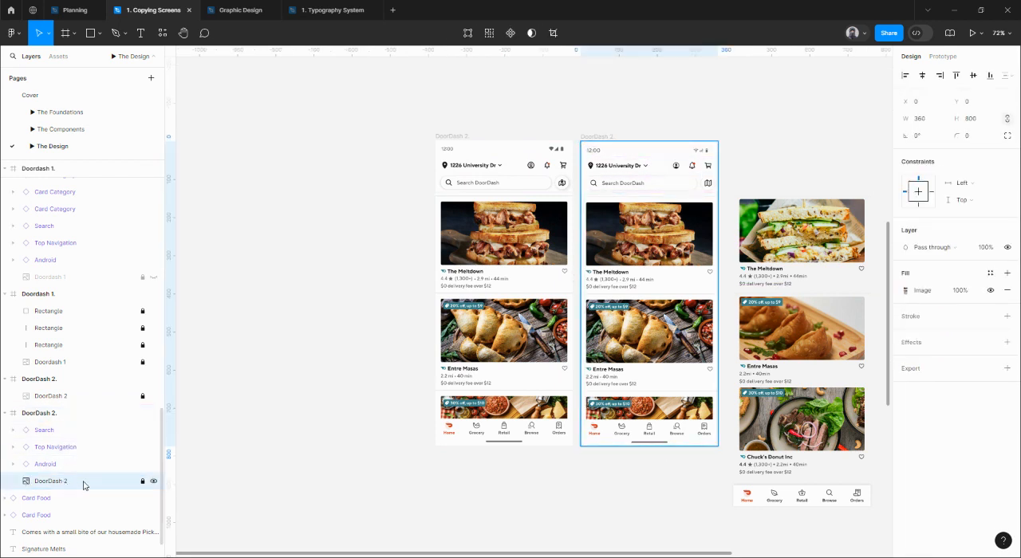
pyautogui.click(960, 291)
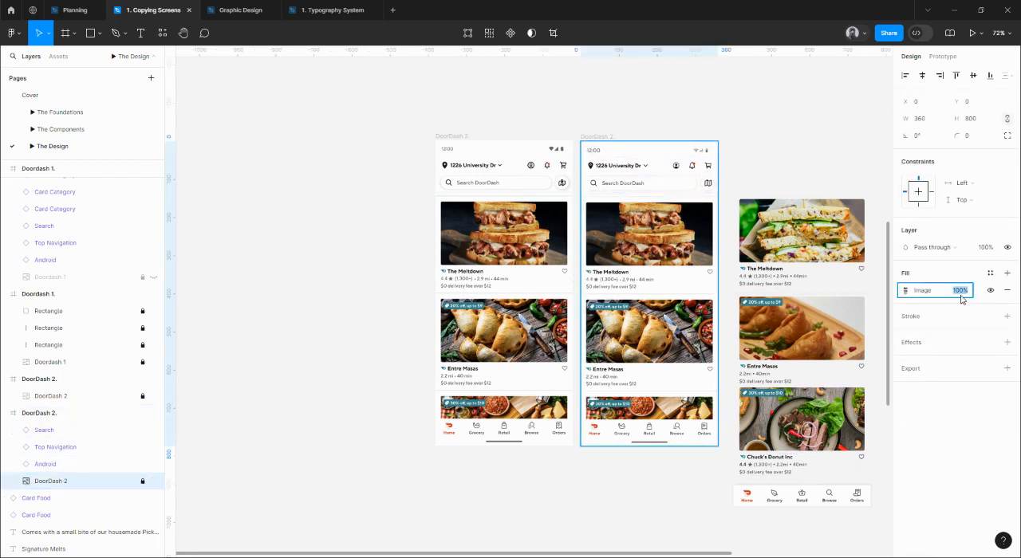
pyautogui.press('Return')
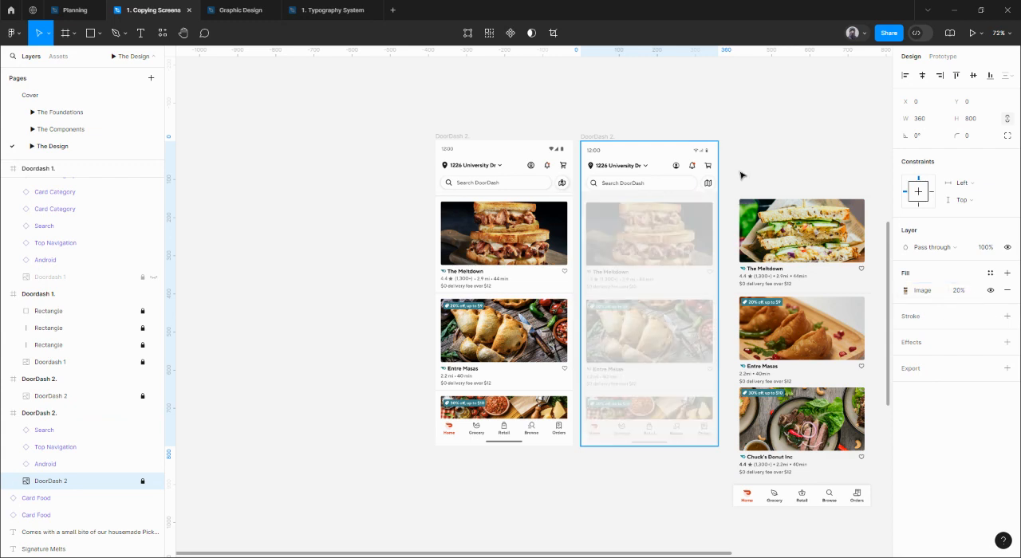
pyautogui.click(779, 130)
# Examine the divider lines and shadow beneath the search bar in the reference screenshot and compare them with the rebuilt header.
pyautogui.scroll(5, 606, 156)
pyautogui.scroll(8, 471, 193)
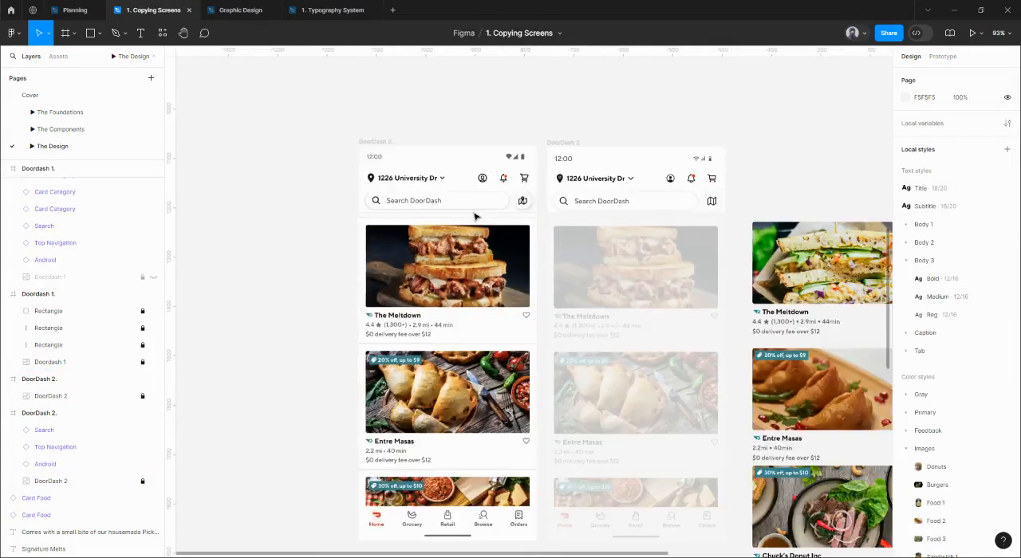
pyautogui.scroll(1, 579, 217)
pyautogui.scroll(6, 579, 232)
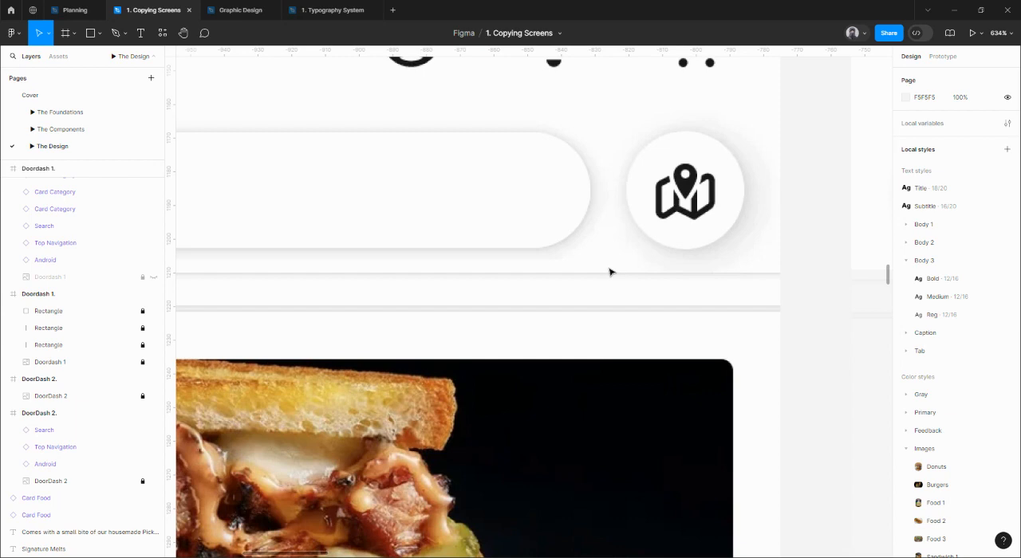
pyautogui.scroll(-10, 609, 272)
pyautogui.click(728, 246)
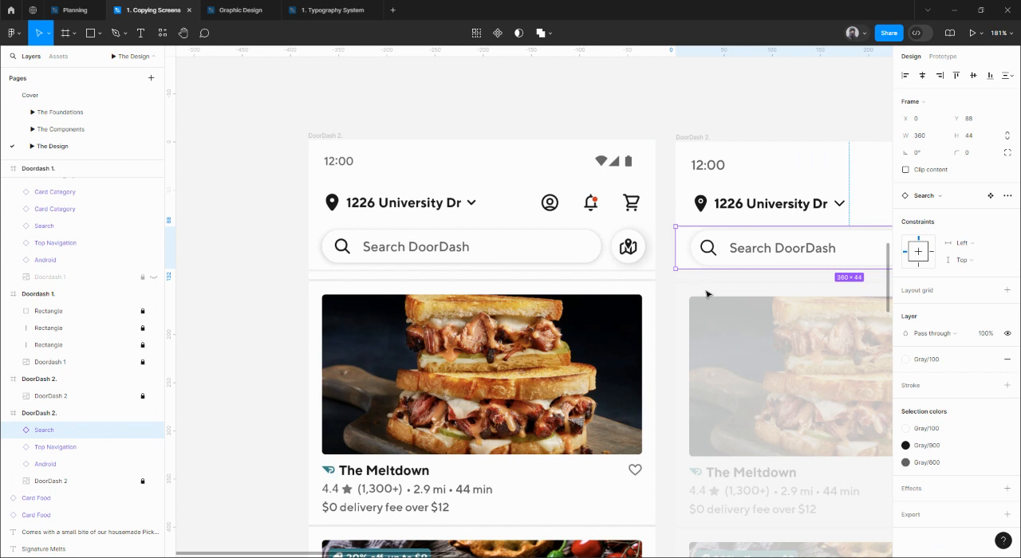
pyautogui.scroll(5, 620, 273)
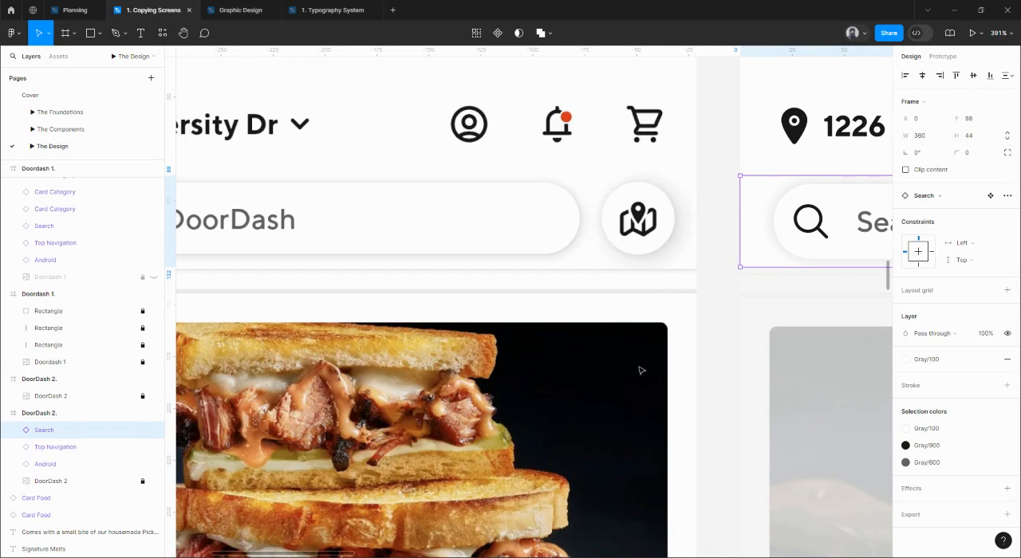
pyautogui.moveTo(641, 388); pyautogui.dragTo(641, 314)
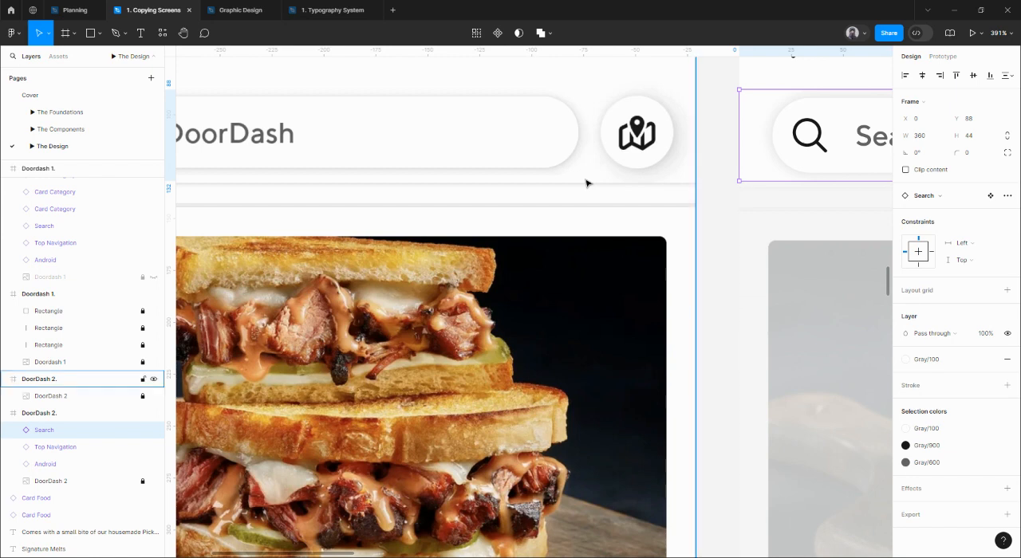
pyautogui.scroll(-10, 586, 183)
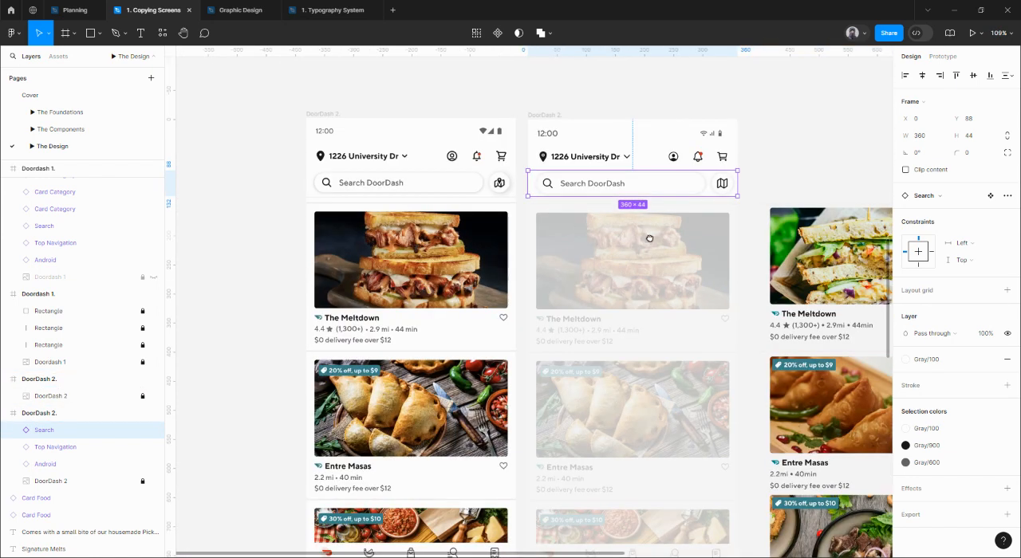
# Move The Meltdown card together with the divider above it into the DoorDash 2 frame, over the first faded card.
pyautogui.moveTo(649, 239); pyautogui.dragTo(578, 243)
pyautogui.click(776, 235)
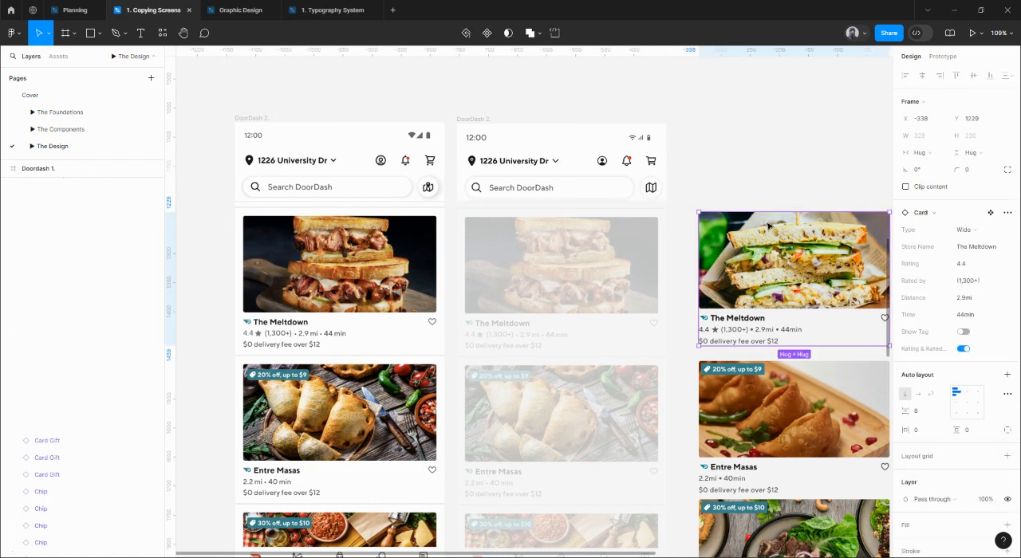
pyautogui.click(759, 204)
pyautogui.click(750, 225)
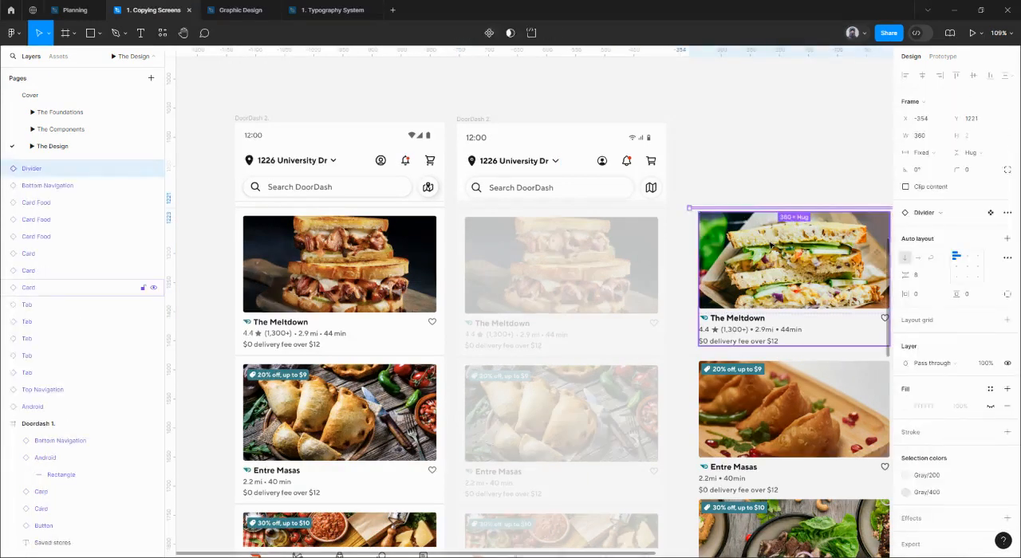
pyautogui.keyDown('shift'); pyautogui.click(773, 247); pyautogui.keyUp('shift')
pyautogui.moveTo(778, 249); pyautogui.dragTo(565, 252)
# Shift the divider and The Meltdown card so the divider starts at X 0 and the card at X 16.
pyautogui.scroll(10, 476, 223)
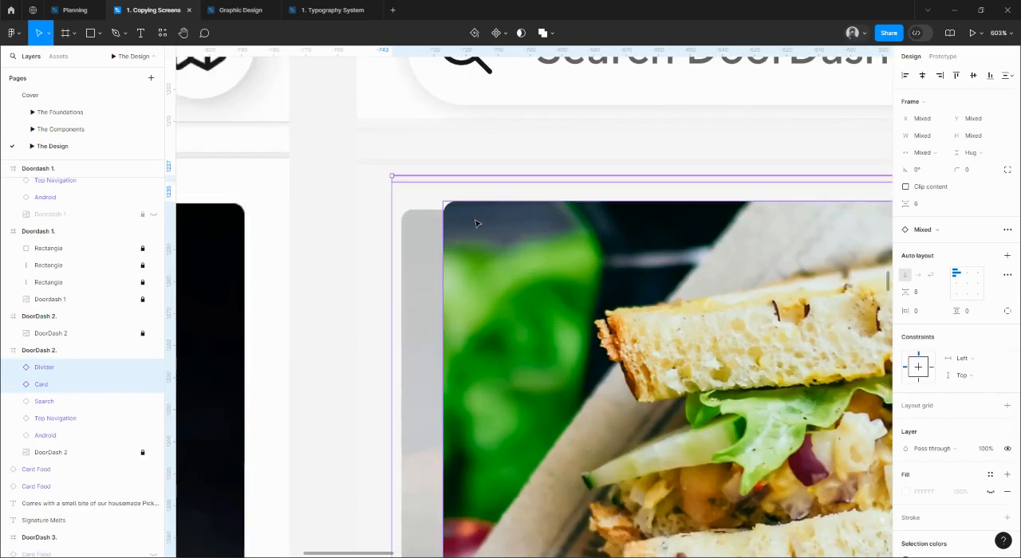
pyautogui.moveTo(475, 223); pyautogui.dragTo(452, 225)
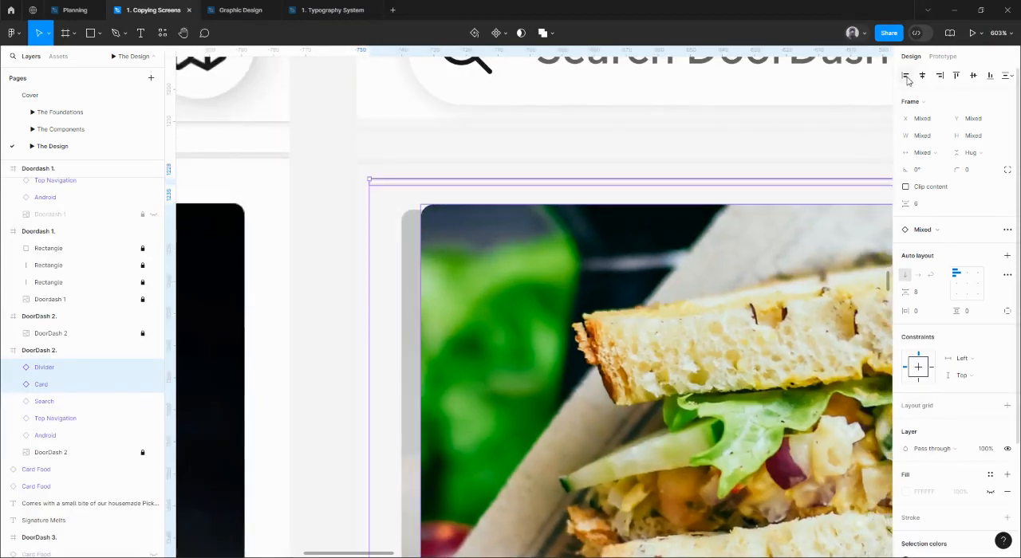
pyautogui.press('Left')
pyautogui.press('Left')
pyautogui.press('Left')
pyautogui.press('Left')
pyautogui.click(400, 246)
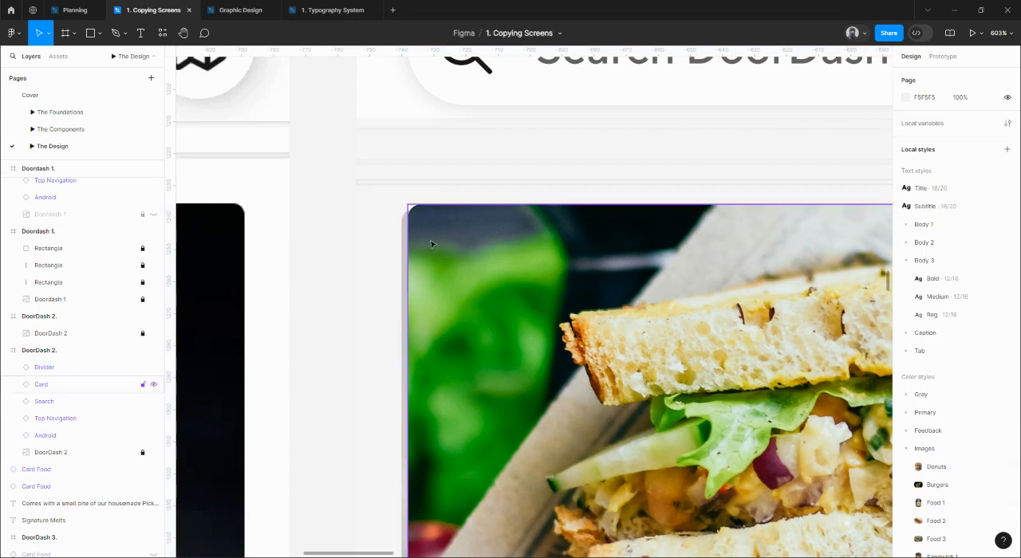
pyautogui.click(433, 243)
# Apply the saved column Grid style to the DoorDash 2 frame and select The Meltdown card to check it against the columns.
pyautogui.scroll(-7, 408, 200)
pyautogui.scroll(3, 415, 96)
pyautogui.click(427, 118)
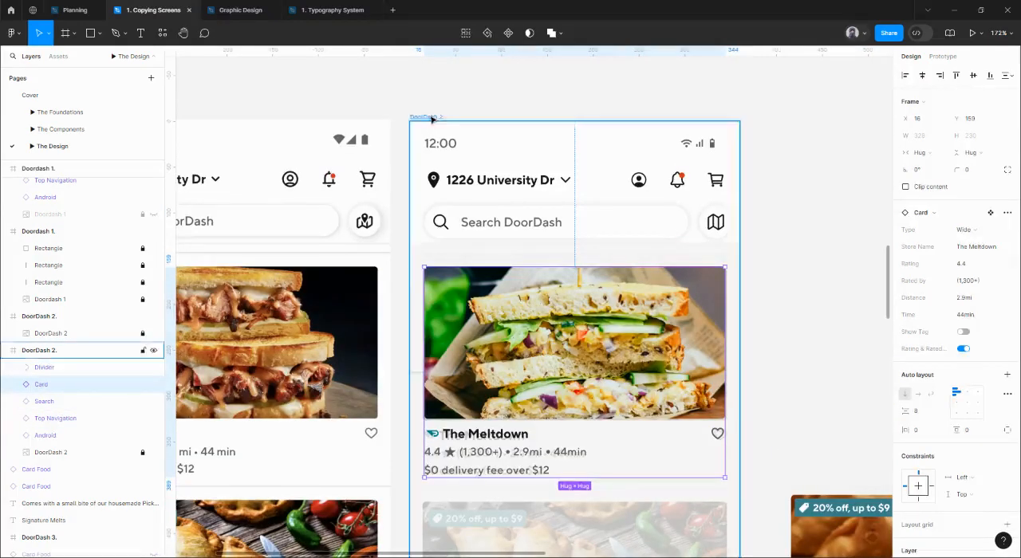
pyautogui.click(989, 222)
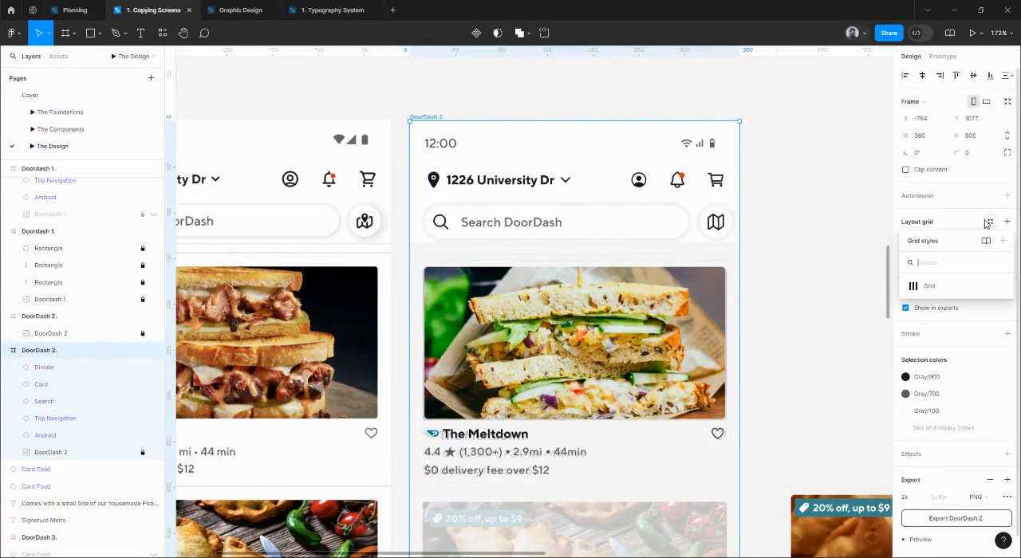
pyautogui.click(930, 285)
pyautogui.click(515, 323)
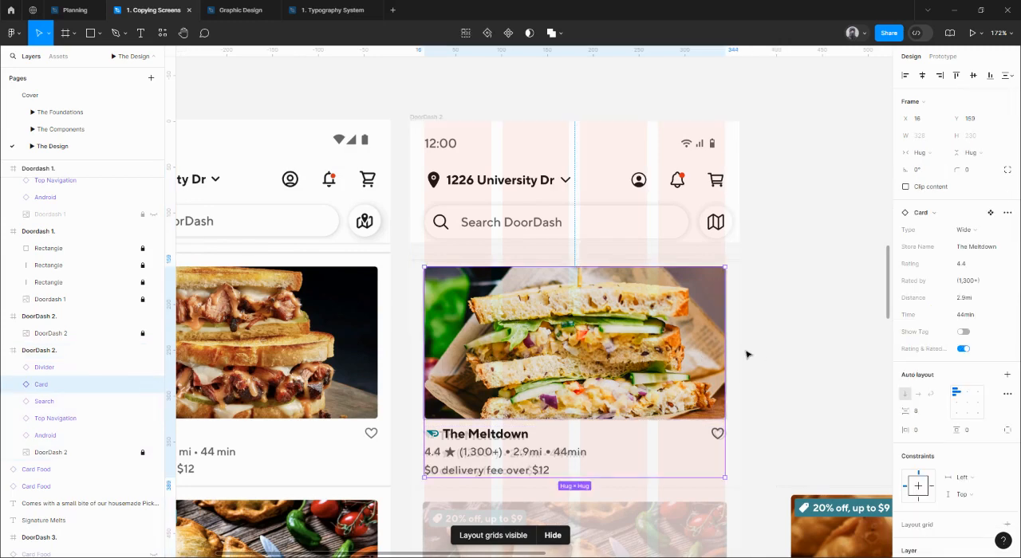
# Nudge the divider up to Y 144, leaving a 12 px gap below the Search bar.
pyautogui.scroll(5, 444, 269)
pyautogui.click(444, 271)
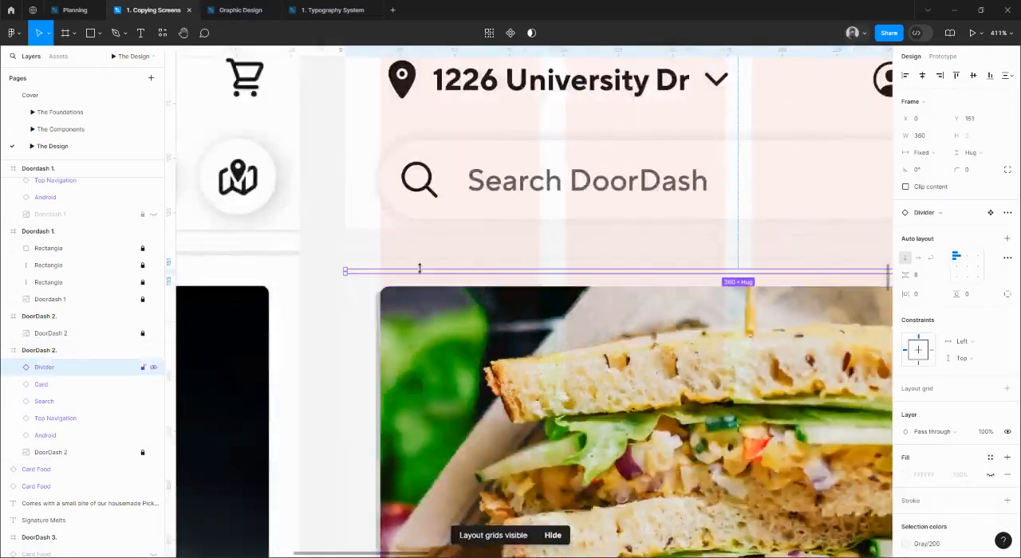
pyautogui.scroll(5, 379, 263)
pyautogui.press('Up')
pyautogui.press('Up')
pyautogui.press('Up')
pyautogui.press('Up')
pyautogui.press('Up')
pyautogui.press('Up')
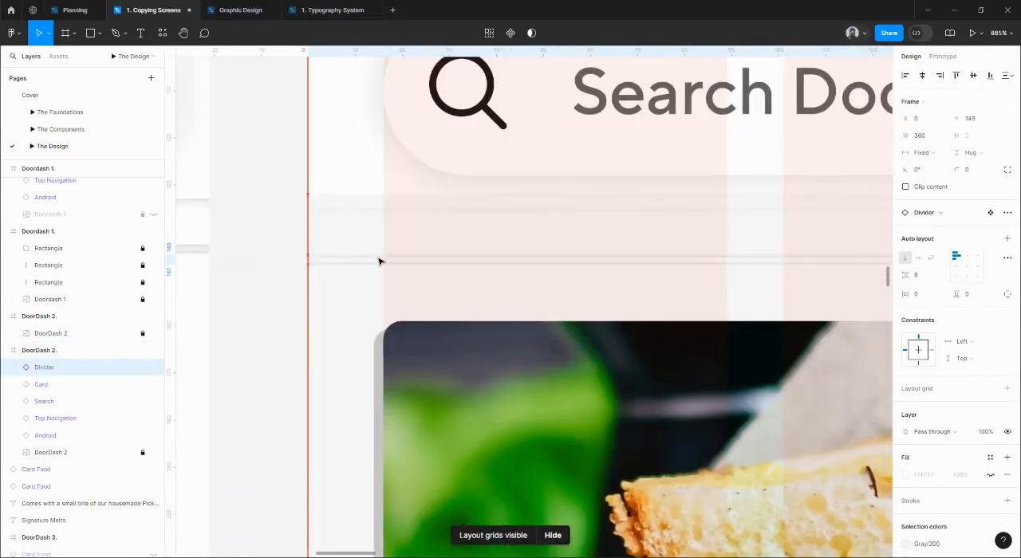
pyautogui.press('Up')
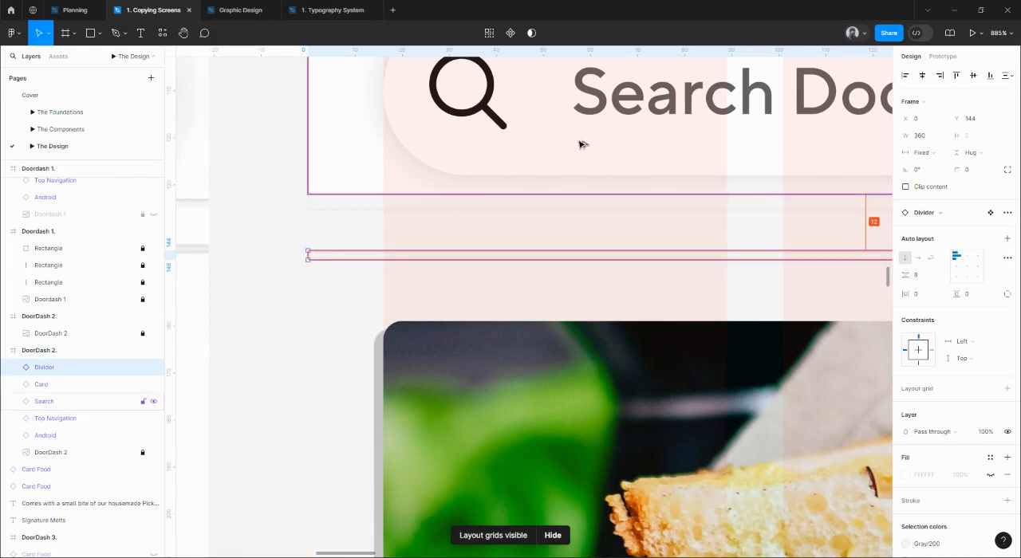
# Nudge The Meltdown card down to Y 162 so it sits 16 px below the divider.
pyautogui.click(514, 376)
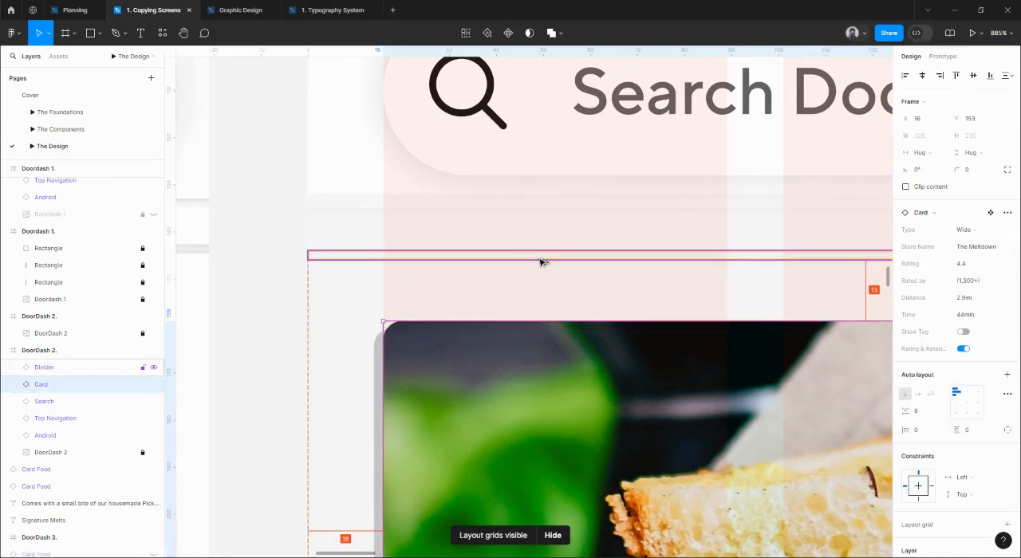
pyautogui.press('Down')
pyautogui.press('Down')
pyautogui.press('Down')
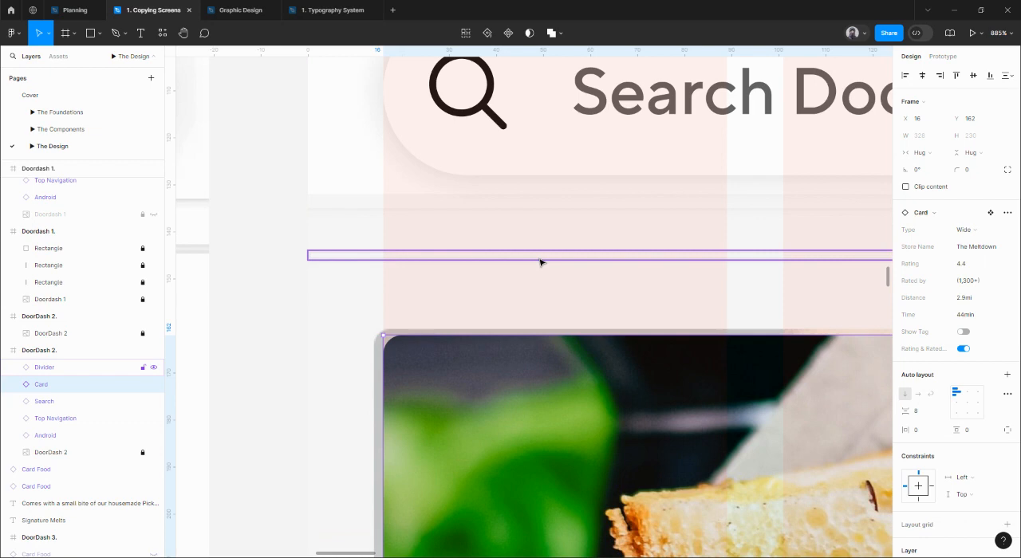
# Move the Entre Masas card and its divider into the DoorDash 2 frame, beneath The Meltdown card over the faded reference.
pyautogui.scroll(-15, 540, 263)
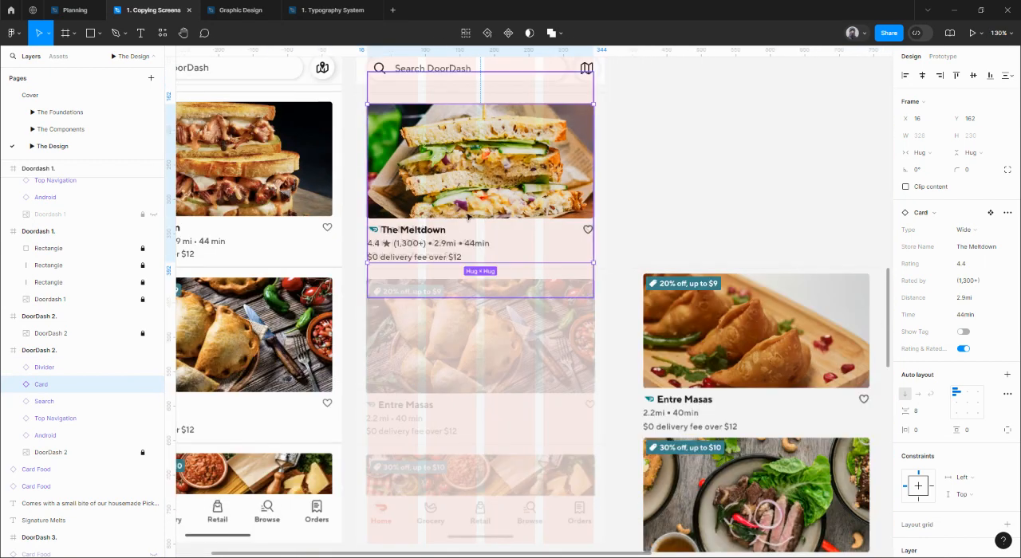
pyautogui.scroll(3, 467, 216)
pyautogui.hscroll(-3, 468, 216)
pyautogui.click(747, 329)
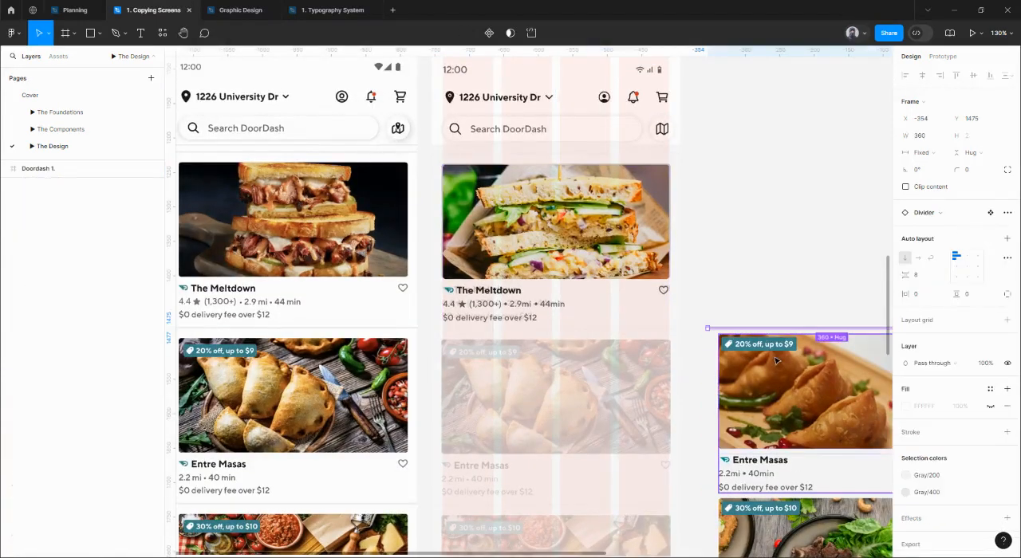
pyautogui.moveTo(775, 361); pyautogui.dragTo(534, 383)
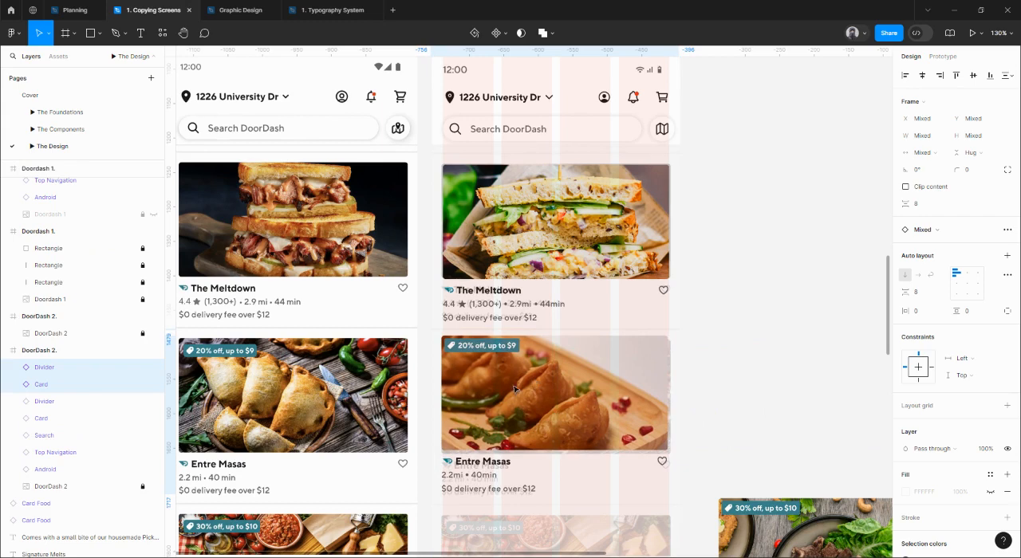
# Check the spacing of the divider between The Meltdown and Entre Masas cards against both cards.
pyautogui.scroll(5, 497, 375)
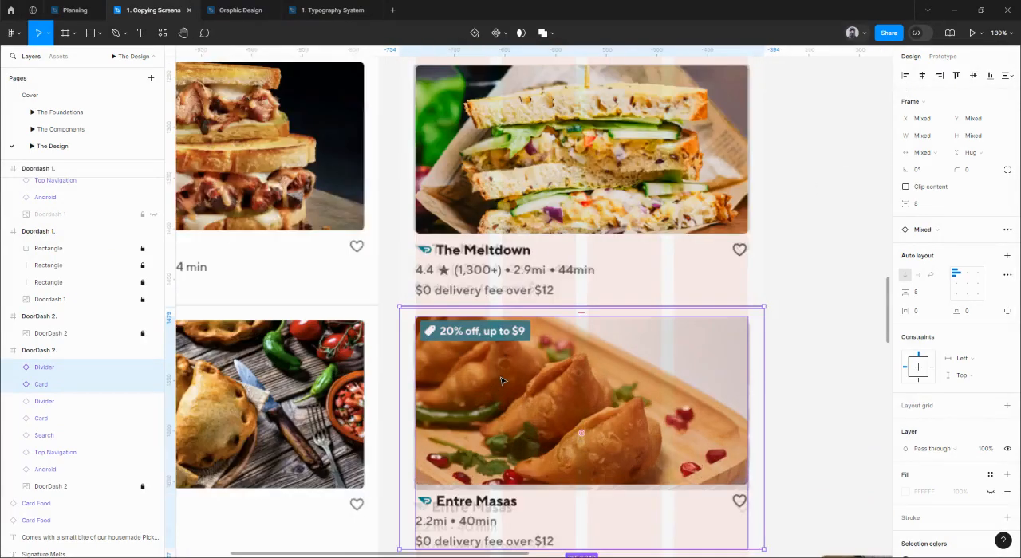
pyautogui.click(401, 359)
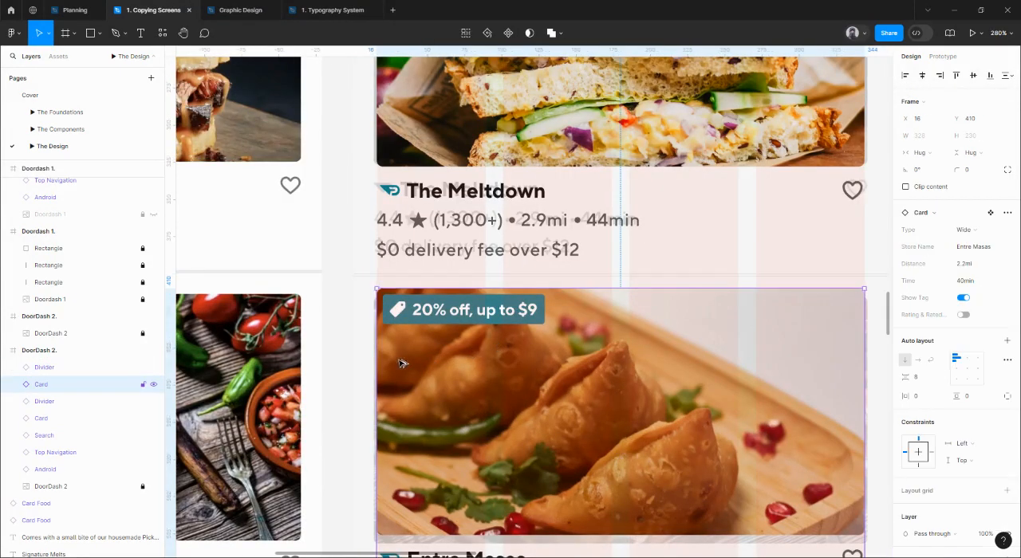
pyautogui.click(386, 274)
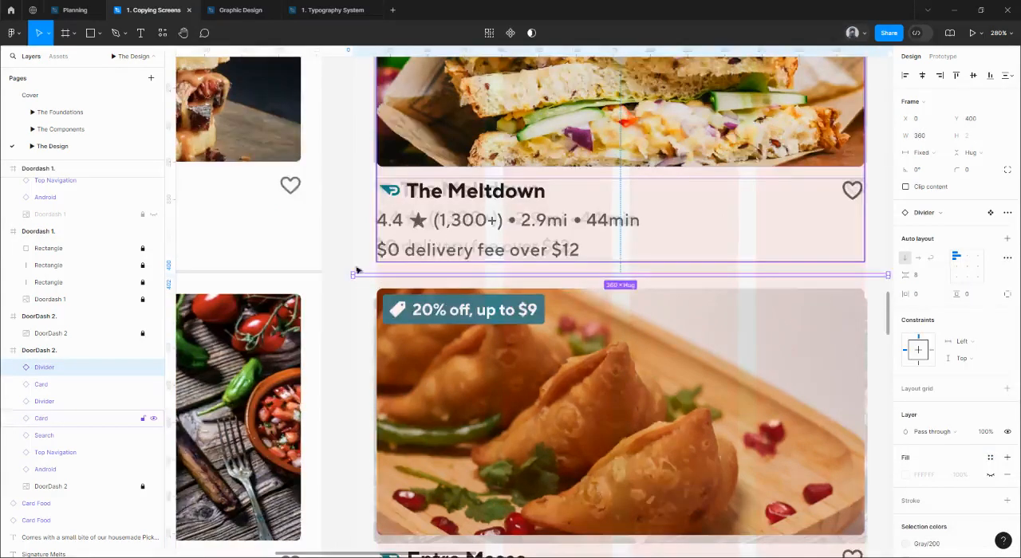
pyautogui.scroll(7, 355, 270)
pyautogui.hotkey('shift', 'Down')
pyautogui.hotkey('shift', 'Up')
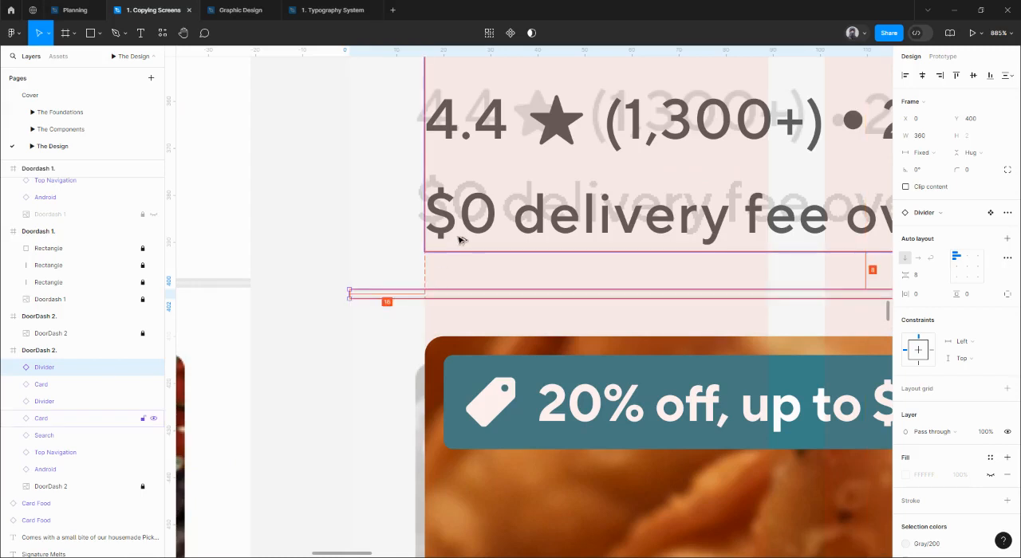
pyautogui.scroll(-3, 460, 237)
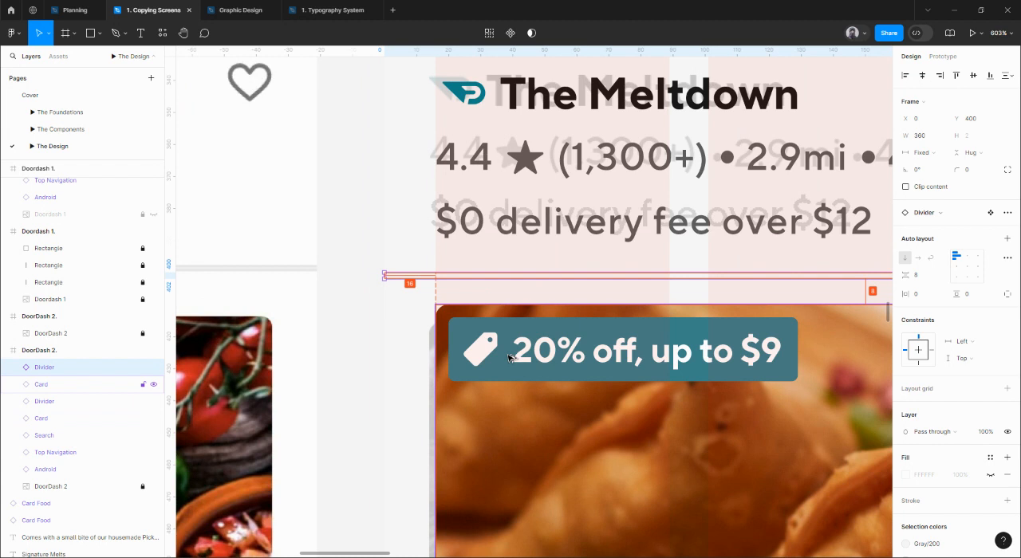
# Nudge the Entre Masas card down to Y 418 so it sits 16 px below its divider.
pyautogui.click(484, 339)
pyautogui.press('Down')
pyautogui.press('Down')
pyautogui.press('Down')
pyautogui.press('Down')
pyautogui.press('Down')
pyautogui.press('Down')
pyautogui.press('Down')
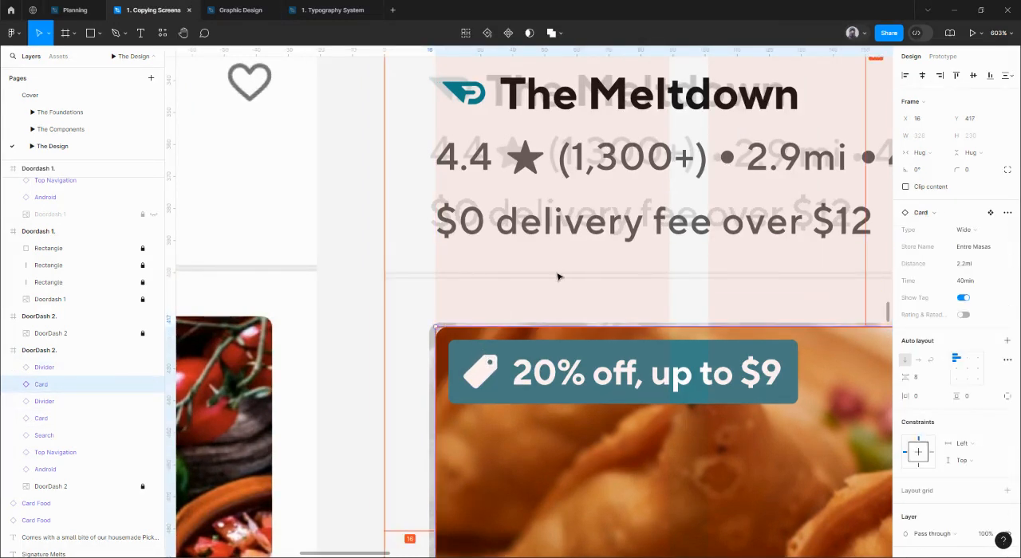
pyautogui.press('Down')
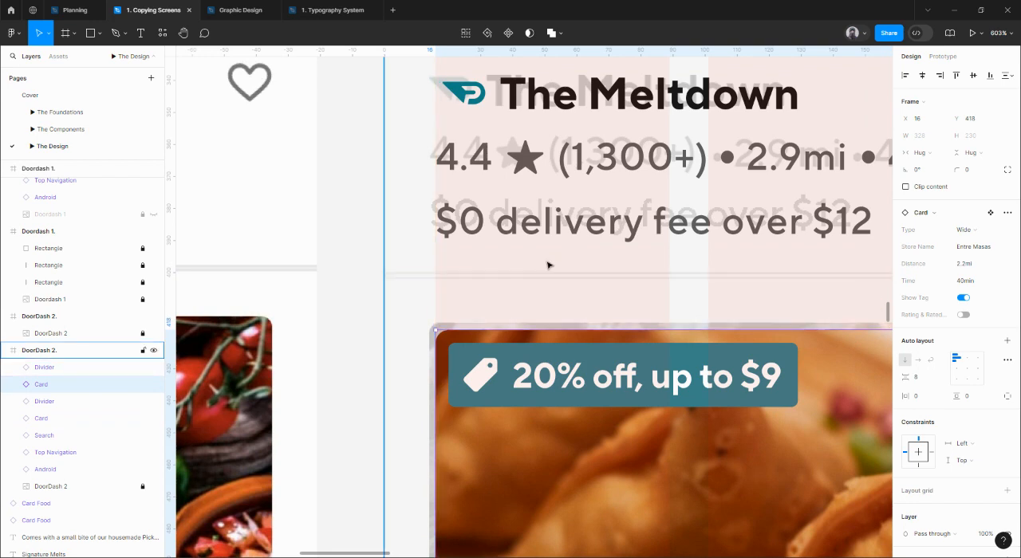
# Examine how The Meltdown and Entre Masas cards line up with the faded reference and the column grid.
pyautogui.keyDown('ctrl'); pyautogui.scroll(-6, 550, 267); pyautogui.keyUp('ctrl')
pyautogui.keyDown('ctrl'); pyautogui.scroll(2, 494, 280); pyautogui.keyUp('ctrl')
pyautogui.scroll(2, 499, 303)
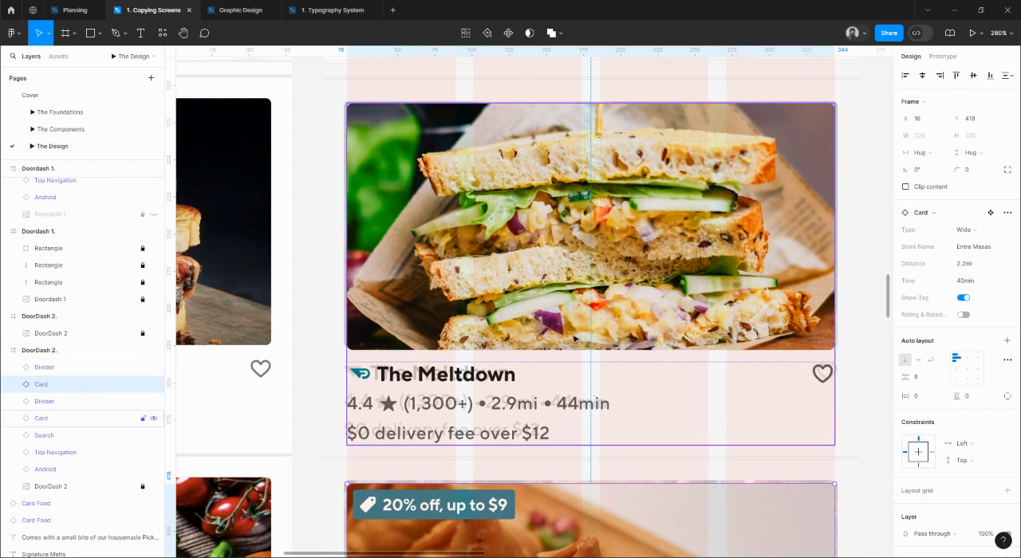
pyautogui.click(584, 153)
pyautogui.scroll(-3, 631, 280)
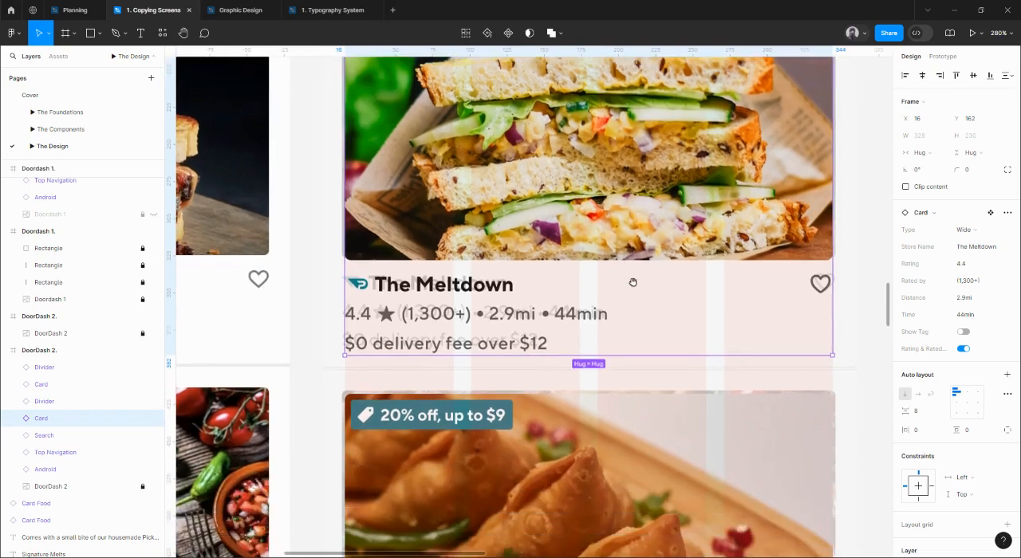
pyautogui.keyDown('ctrl'); pyautogui.scroll(-3, 633, 284); pyautogui.keyUp('ctrl')
pyautogui.scroll(-5, 624, 286)
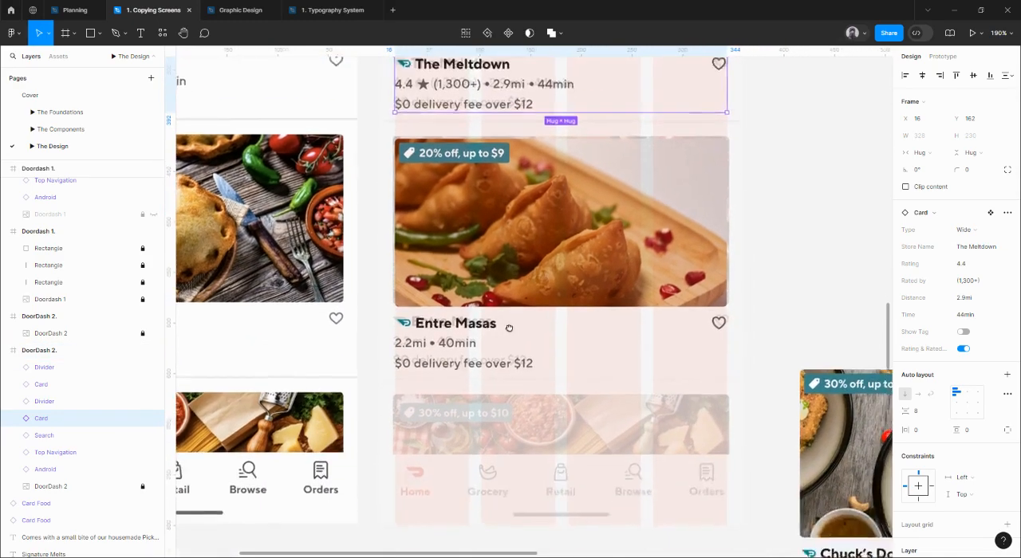
pyautogui.keyDown('ctrl'); pyautogui.scroll(-5, 507, 365); pyautogui.keyUp('ctrl')
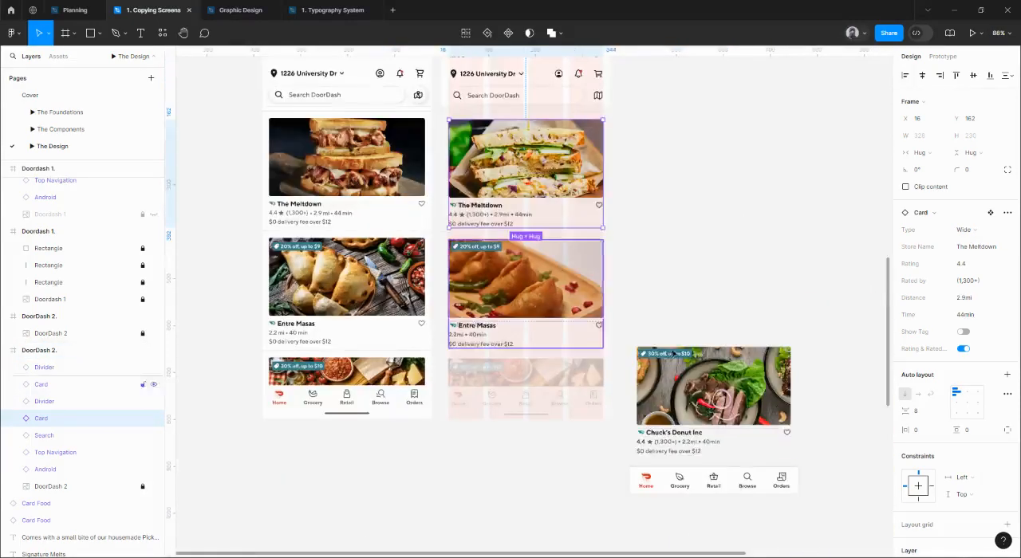
pyautogui.click(678, 344)
pyautogui.click(676, 351)
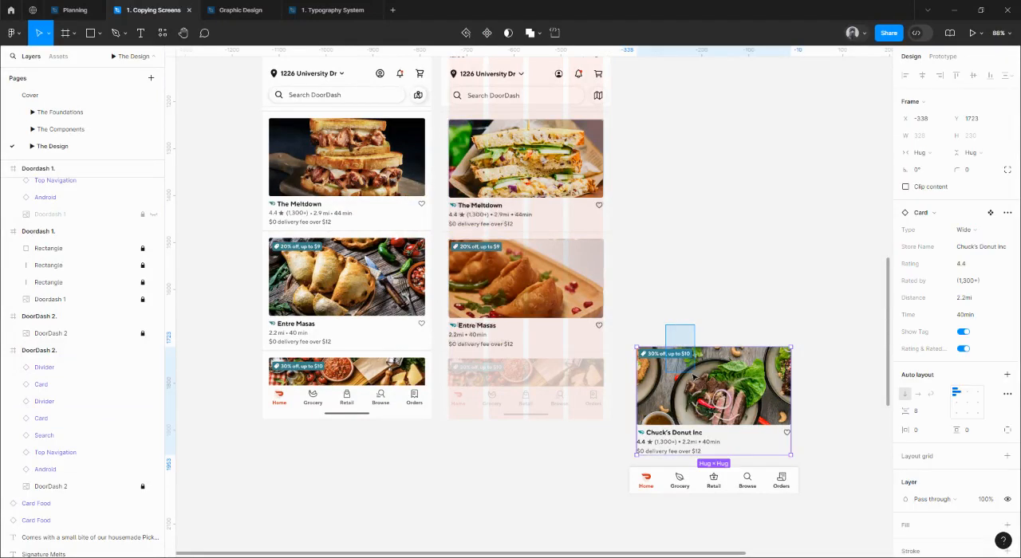
pyautogui.keyDown('ctrl'); pyautogui.scroll(3, 673, 363); pyautogui.keyUp('ctrl')
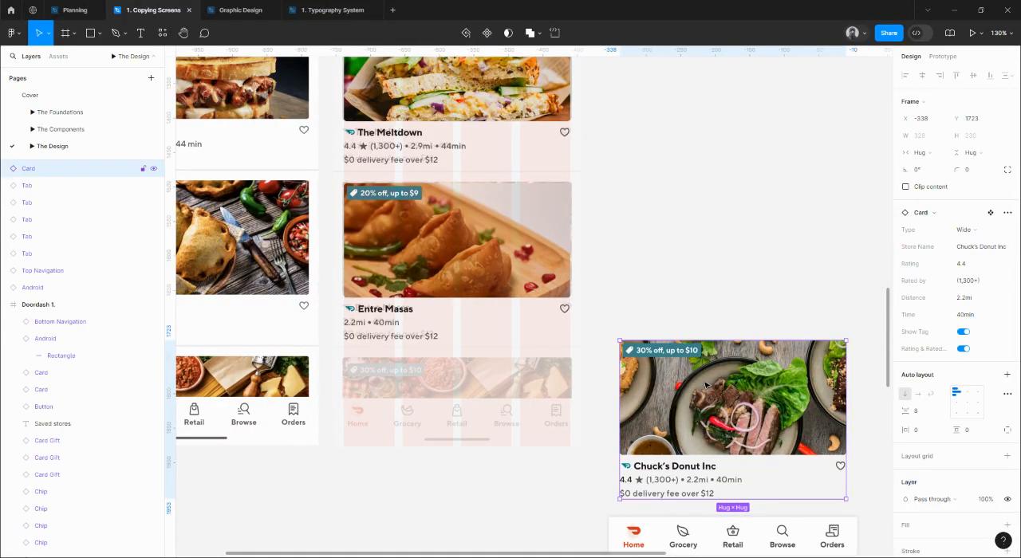
pyautogui.click(641, 315)
pyautogui.moveTo(656, 302); pyautogui.dragTo(696, 403)
pyautogui.moveTo(669, 333); pyautogui.dragTo(704, 345)
# Duplicate the divider beneath The Meltdown card and move the copy down to Y 656, beneath the Entre Masas card.
pyautogui.click(460, 172)
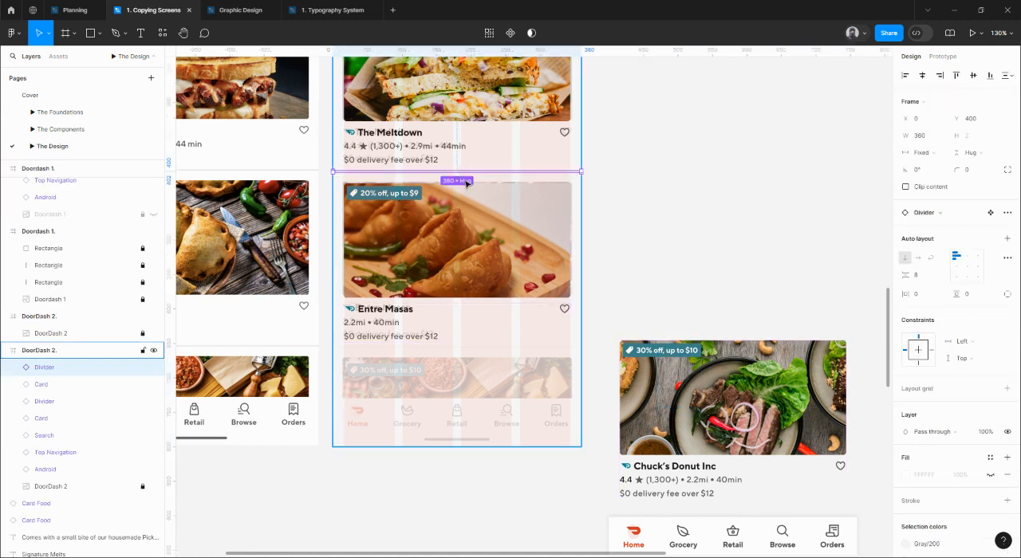
pyautogui.hotkey('ctrl', 'd')
pyautogui.hotkey('shift', 'Down')
pyautogui.hotkey('shift', 'Down')
pyautogui.hotkey('shift', 'Down')
pyautogui.hotkey('shift', 'Down')
pyautogui.hotkey('shift', 'Down')
pyautogui.hotkey('shift', 'Down')
pyautogui.hotkey('shift', 'Down')
pyautogui.hotkey('shift', 'Down')
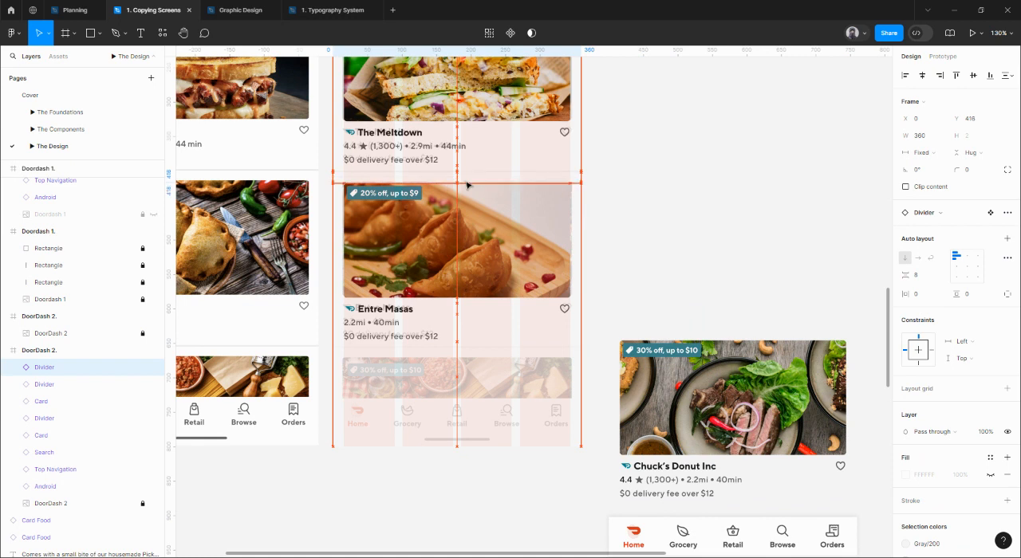
pyautogui.hotkey('shift', 'Down')
pyautogui.hotkey('shift', 'Down')
pyautogui.hotkey('shift', 'Down')
pyautogui.hotkey('shift', 'Down')
pyautogui.hotkey('shift', 'Down')
pyautogui.hotkey('shift', 'Down')
pyautogui.hotkey('shift', 'Down')
pyautogui.hotkey('shift', 'Down')
pyautogui.hotkey('shift', 'Down')
pyautogui.hotkey('shift', 'Down')
pyautogui.hotkey('shift', 'Down')
pyautogui.hotkey('shift', 'Down')
pyautogui.hotkey('shift', 'Down')
pyautogui.hotkey('shift', 'Down')
pyautogui.hotkey('shift', 'Down')
pyautogui.hotkey('shift', 'Down')
pyautogui.hotkey('shift', 'Down')
pyautogui.hotkey('shift', 'Down')
pyautogui.hotkey('shift', 'Down')
pyautogui.hotkey('shift', 'Down')
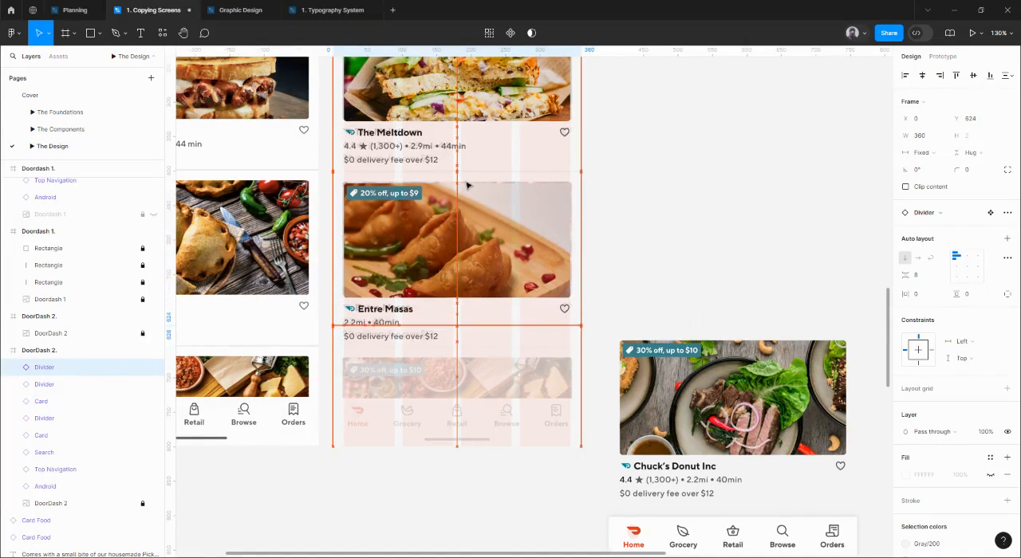
pyautogui.hotkey('shift', 'Down')
pyautogui.hotkey('shift', 'Down')
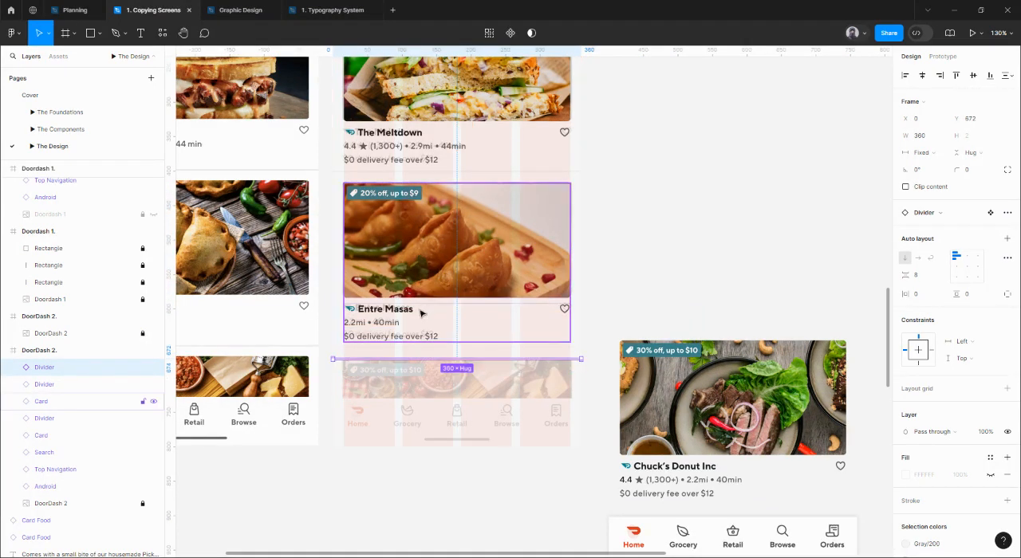
pyautogui.hotkey('shift', 'Up')
pyautogui.hotkey('shift', 'Up')
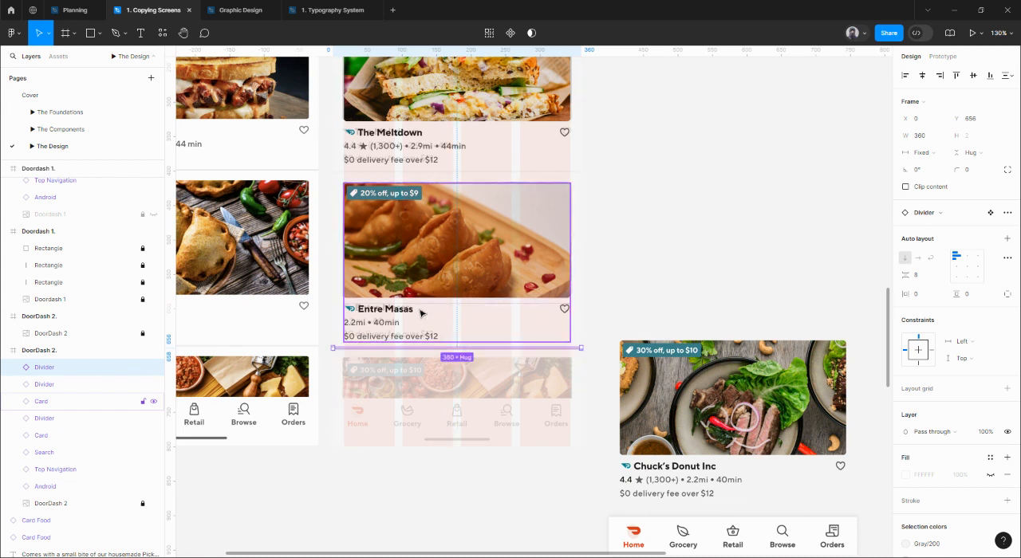
# Try the new divider at Y 664, return it to Y 656, and measure its gap to the Entre Masas card.
pyautogui.press('Down')
pyautogui.press('Down')
pyautogui.press('Down')
pyautogui.press('Down')
pyautogui.press('Down')
pyautogui.press('Down')
pyautogui.press('Down')
pyautogui.press('Down')
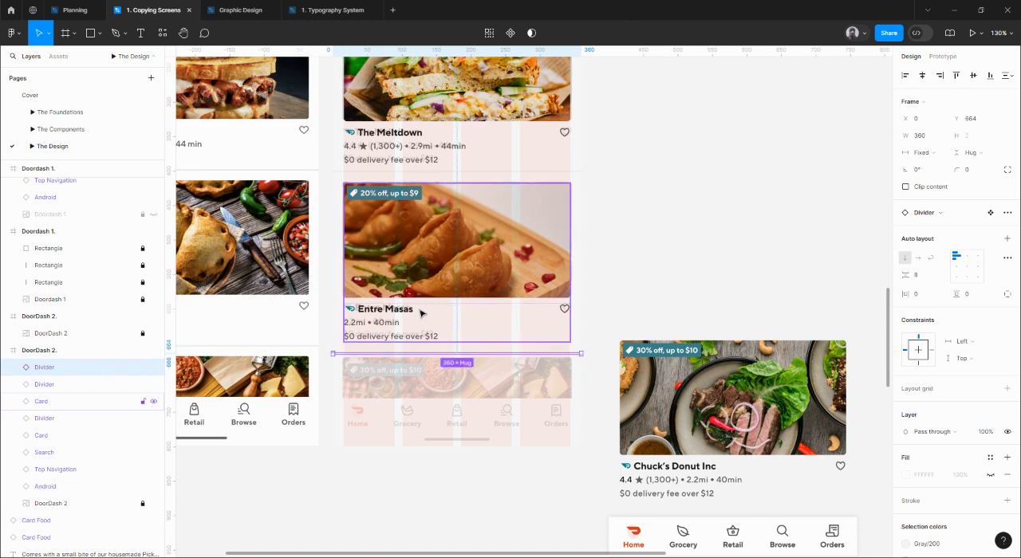
pyautogui.press('Up')
pyautogui.press('Up')
pyautogui.press('Up')
pyautogui.press('Up')
pyautogui.press('Up')
pyautogui.press('Up')
pyautogui.press('Up')
pyautogui.press('Up')
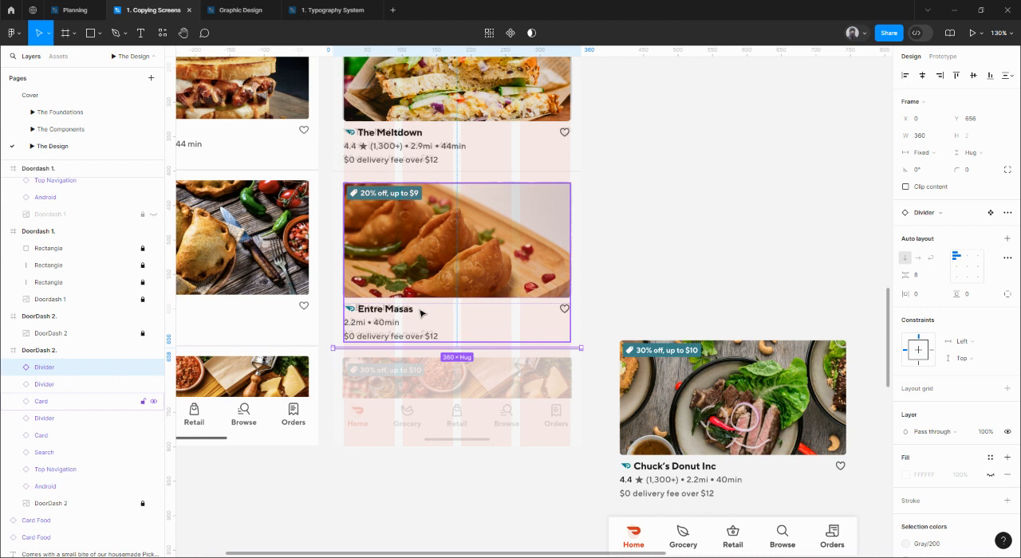
pyautogui.press('alt')
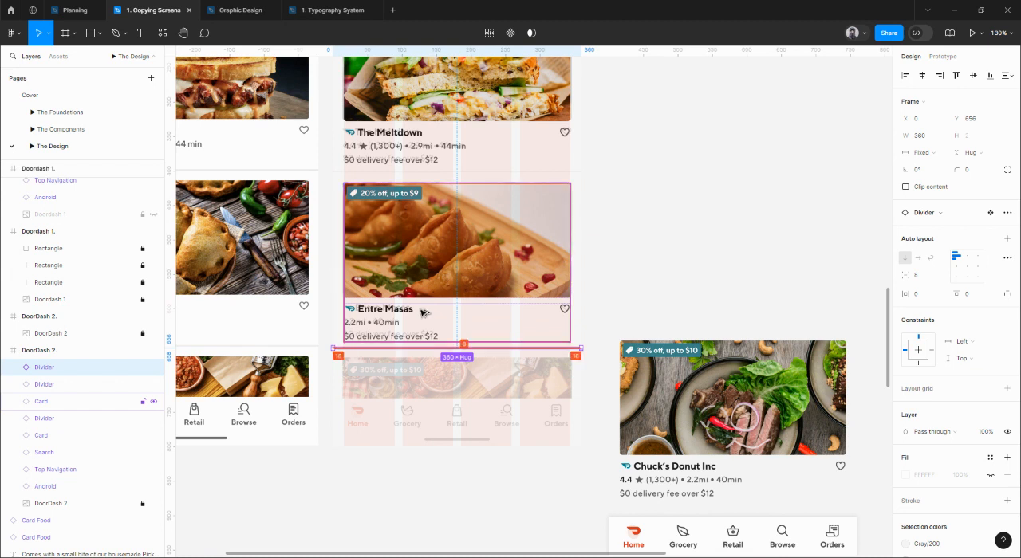
# Move the Chuck's Donut Inc card into the DoorDash 2 frame at X 16, Y 674, 16 px below the last divider.
pyautogui.click(471, 480)
pyautogui.moveTo(747, 351); pyautogui.dragTo(474, 390)
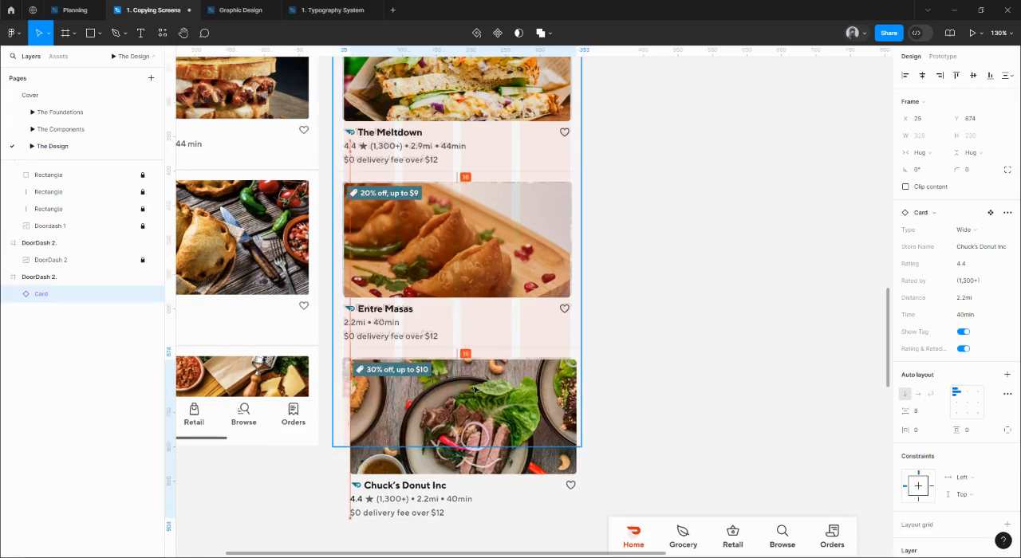
pyautogui.scroll(5, 429, 389)
pyautogui.scroll(-5, 430, 389)
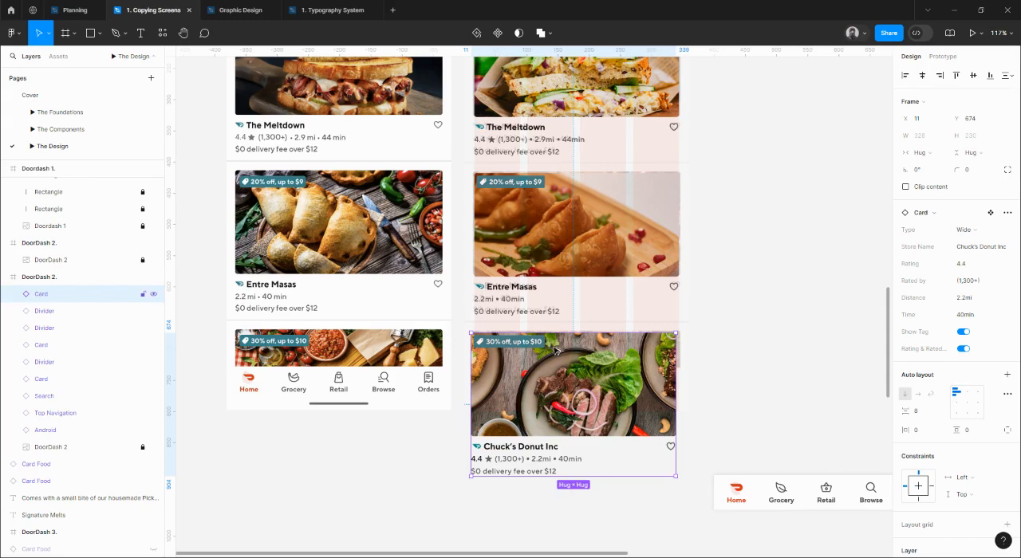
pyautogui.moveTo(556, 349); pyautogui.dragTo(547, 328)
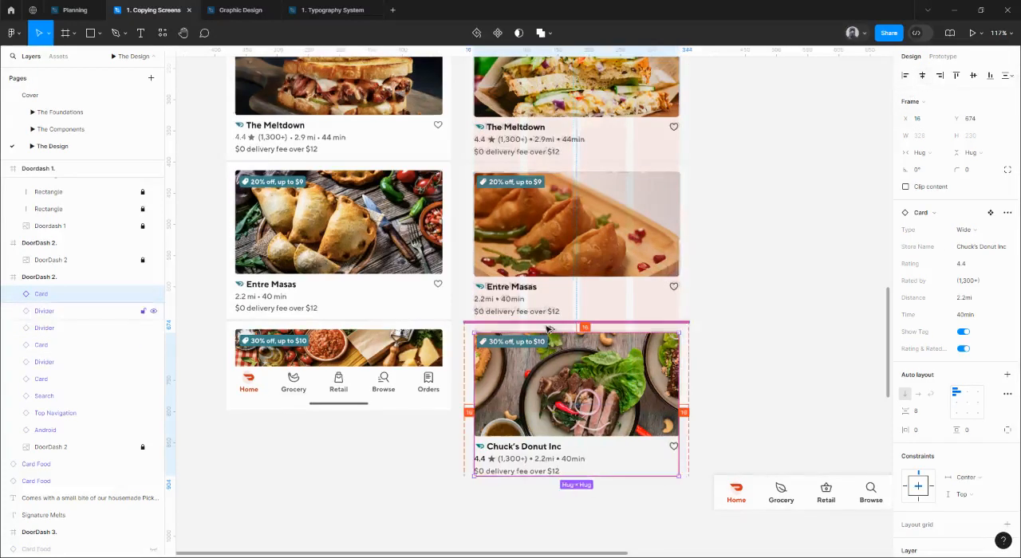
pyautogui.scroll(4, 547, 329)
pyautogui.scroll(-4, 545, 330)
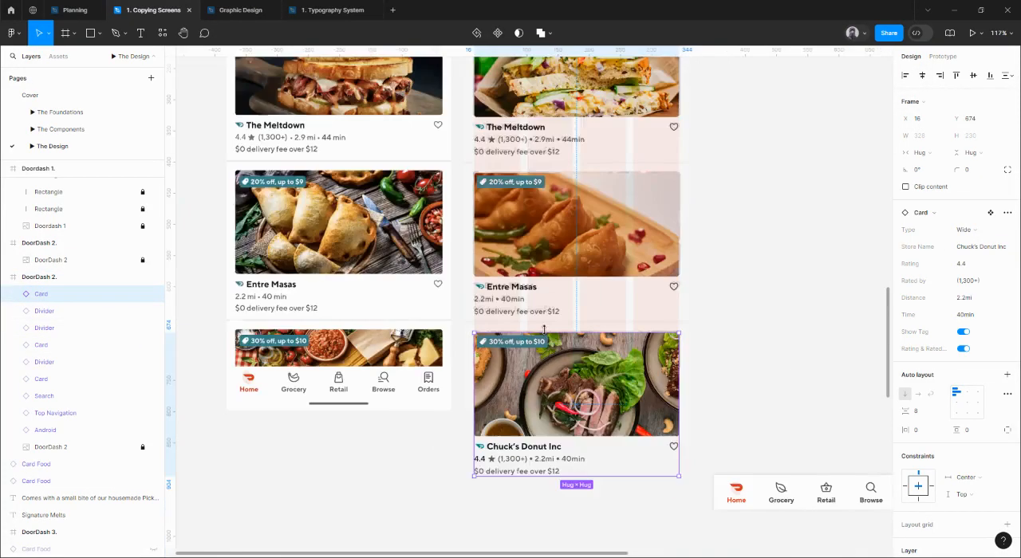
# Turn on Clip content for the DoorDash 2 frame to crop the overflowing third card.
pyautogui.scroll(2, 558, 335)
pyautogui.scroll(-8, 740, 354)
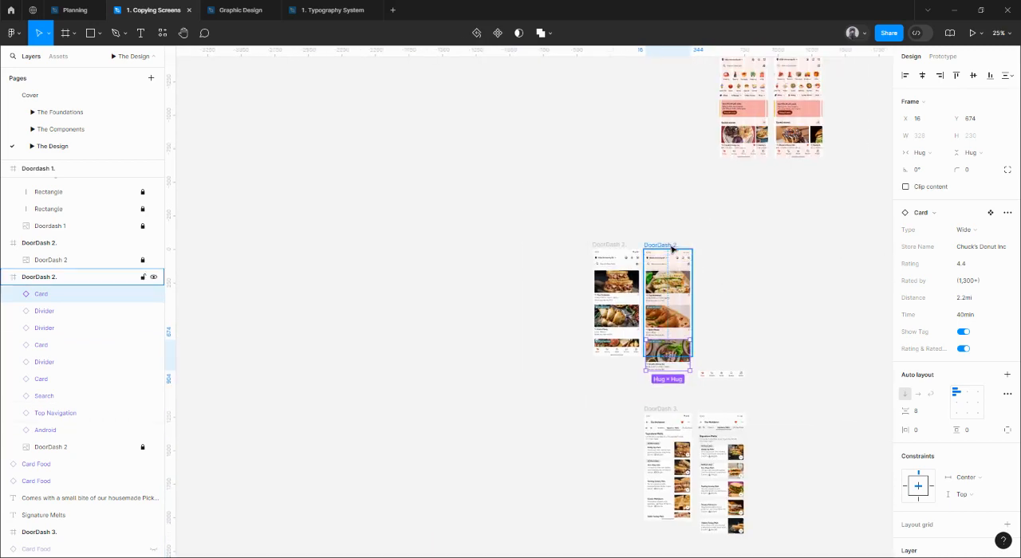
pyautogui.click(671, 247)
pyautogui.scroll(8, 702, 337)
pyautogui.moveTo(702, 337); pyautogui.dragTo(679, 300)
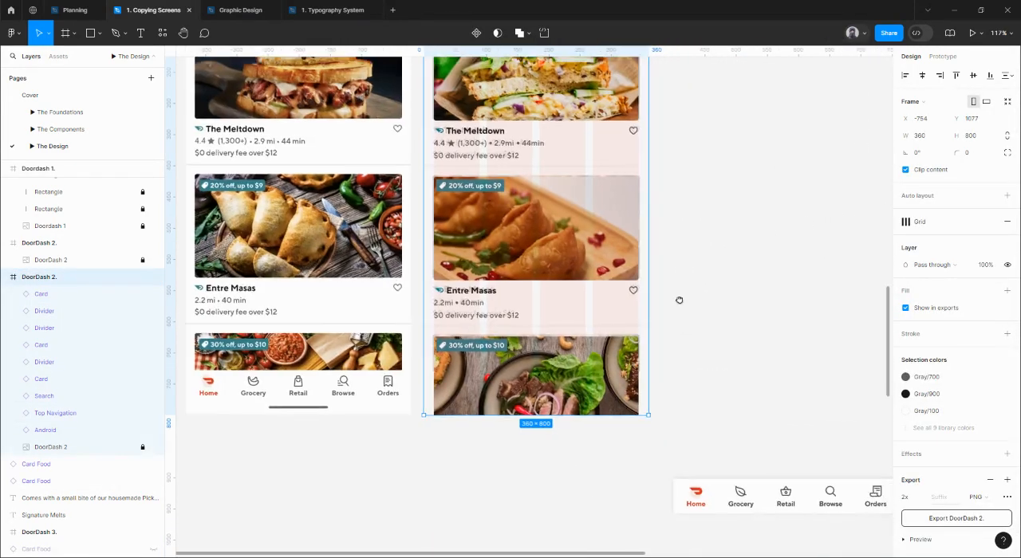
# Copy the Android bottom bar from the finished Doordash 1 frame into the DoorDash 2 frame at X 0, Y 782.
pyautogui.scroll(-4, 679, 313)
pyautogui.scroll(6, 679, 271)
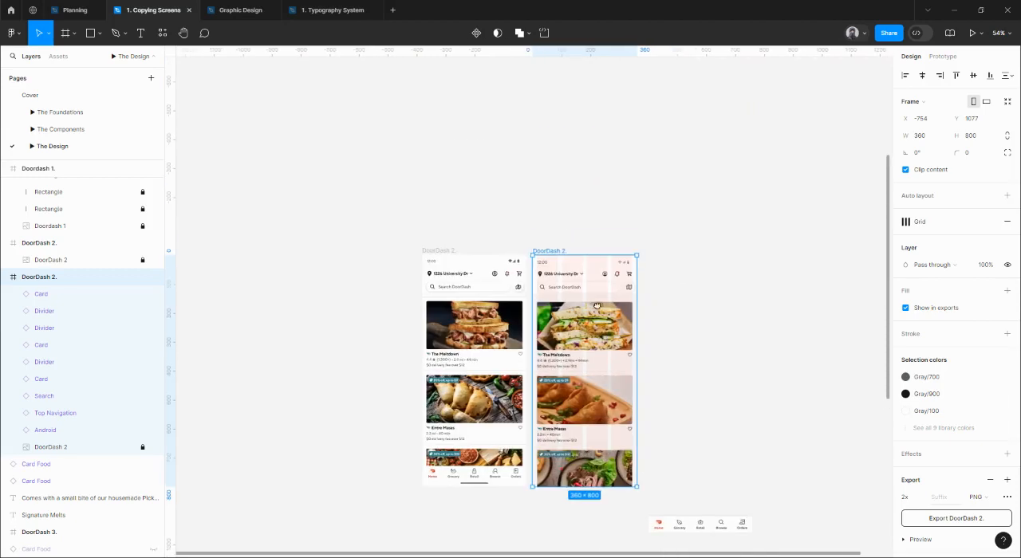
pyautogui.hscroll(4, 795, 299)
pyautogui.scroll(-1, 795, 299)
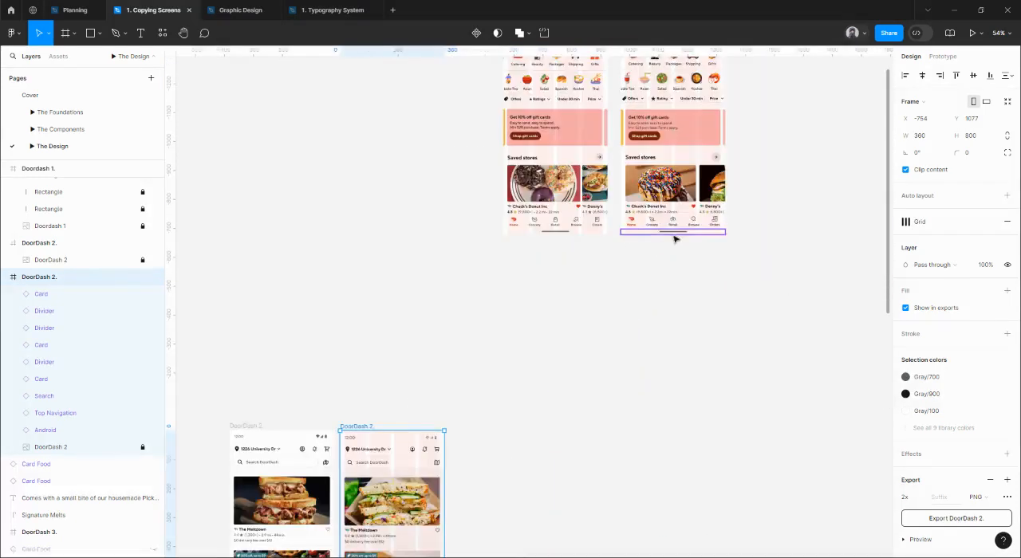
pyautogui.click(675, 236)
pyautogui.scroll(-2, 646, 261)
pyautogui.scroll(-2, 647, 261)
pyautogui.scroll(-3, 627, 284)
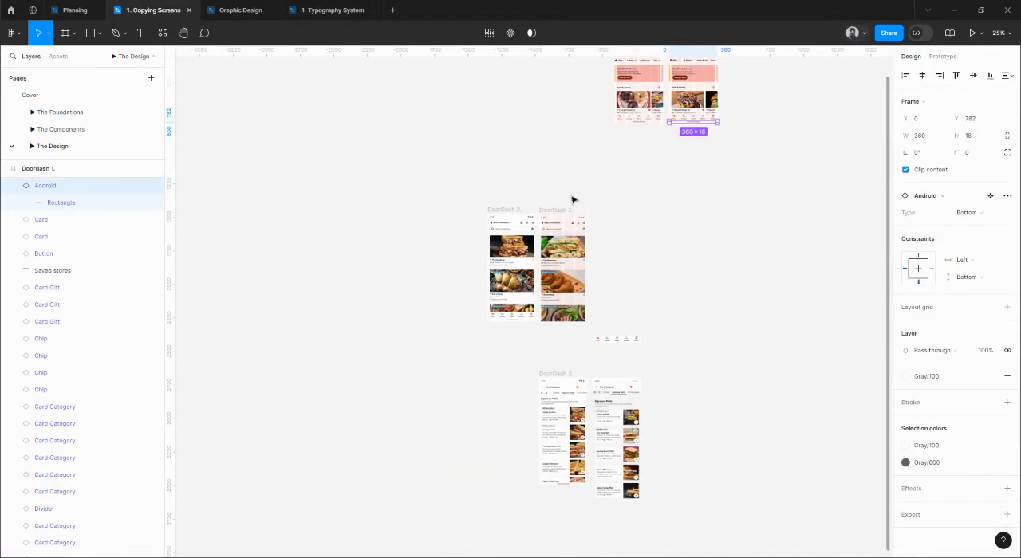
pyautogui.click(565, 222)
pyautogui.scroll(2, 572, 228)
pyautogui.scroll(2, 573, 227)
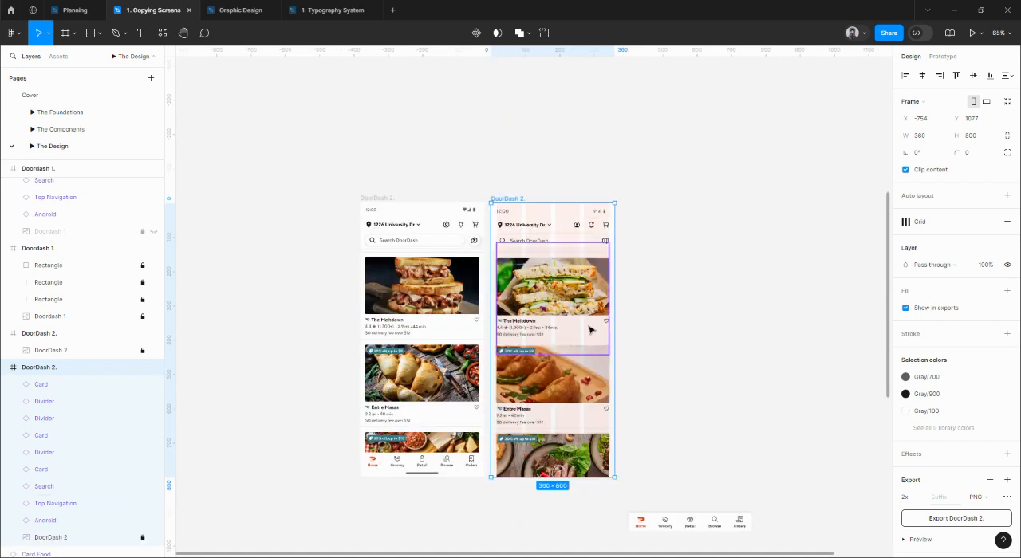
pyautogui.click(582, 472)
pyautogui.scroll(3, 583, 468)
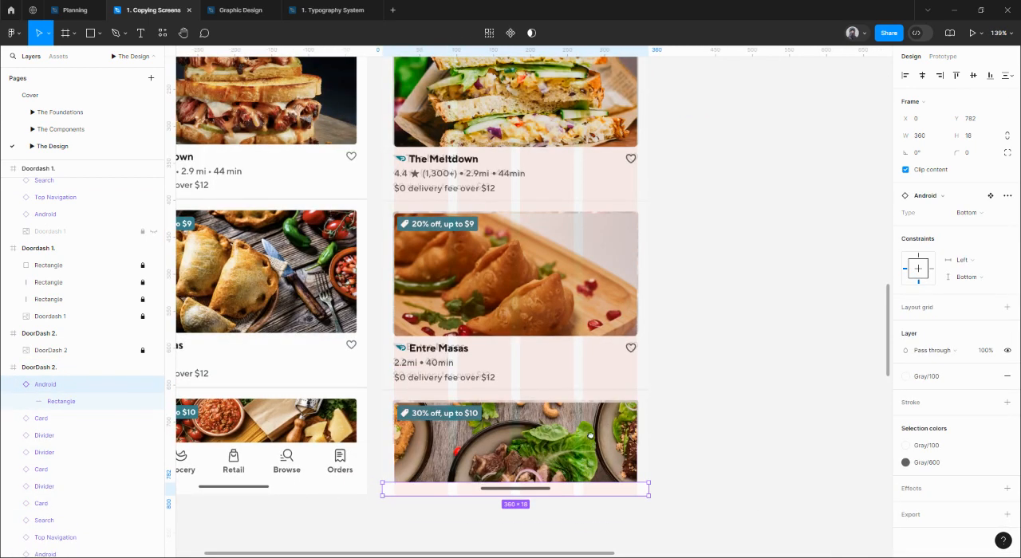
# Move the Bottom Navigation component into the DoorDash 2 frame above the Android bar and align it to the frame's left edge.
pyautogui.scroll(-1, 590, 435)
pyautogui.scroll(-5, 627, 299)
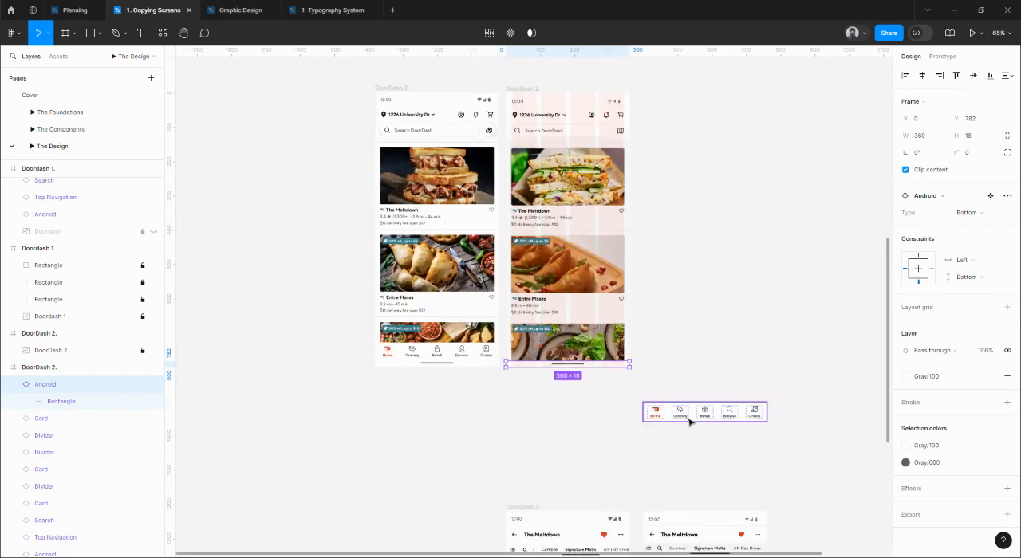
pyautogui.moveTo(680, 408); pyautogui.dragTo(556, 354)
pyautogui.scroll(5, 556, 354)
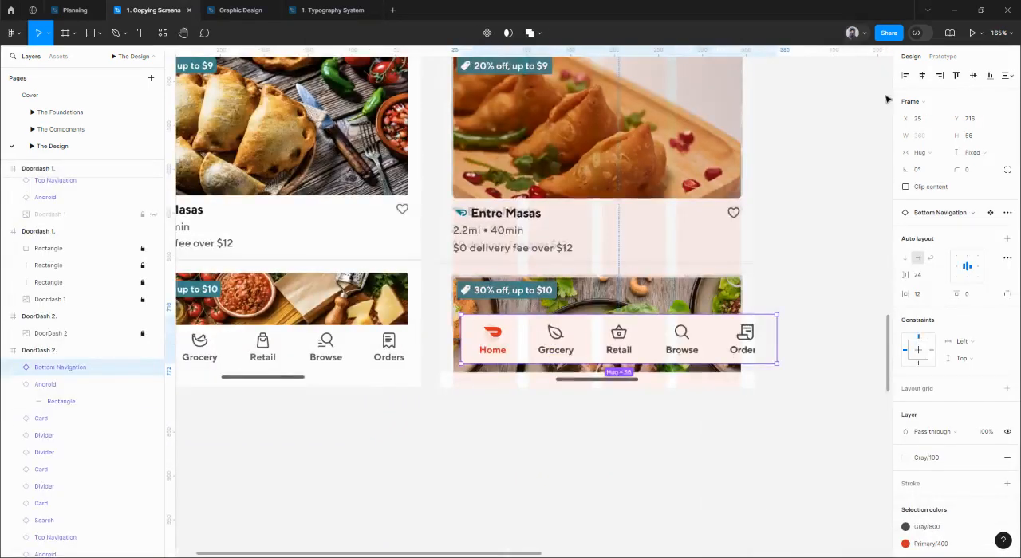
pyautogui.click(904, 75)
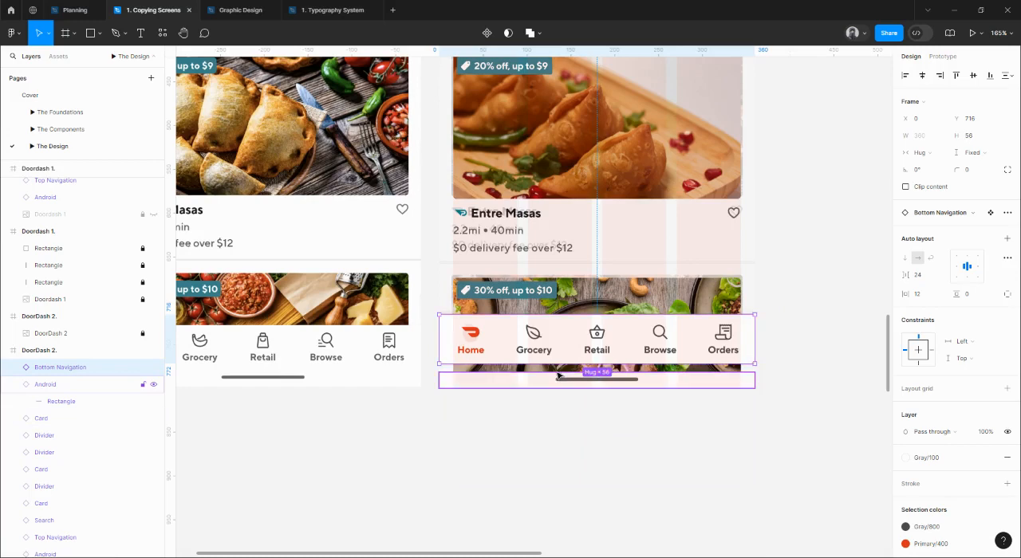
# Move the Bottom Navigation component down to Y 726 so it sits directly on top of the Android bar.
pyautogui.moveTo(555, 365); pyautogui.dragTo(556, 374)
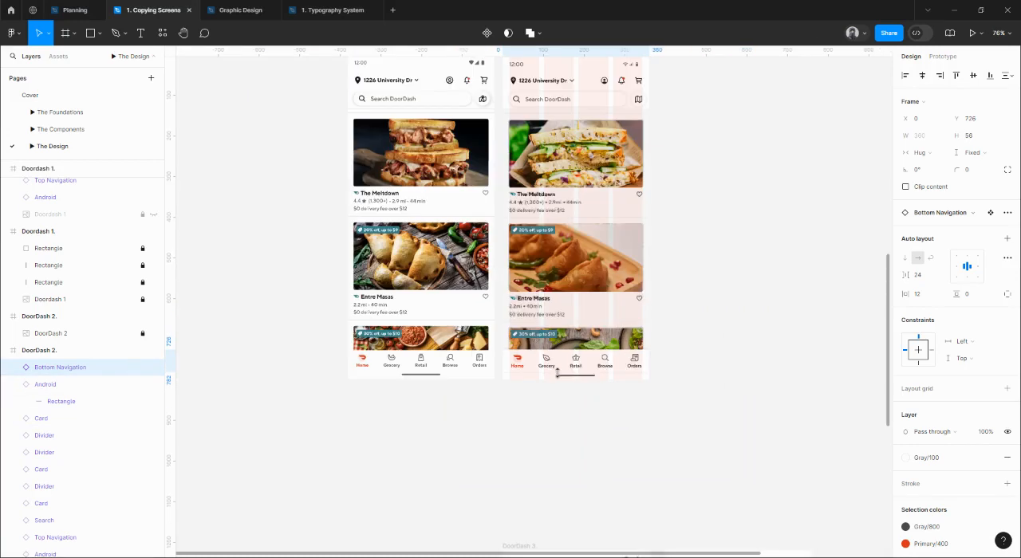
pyautogui.scroll(-5, 558, 374)
pyautogui.click(701, 353)
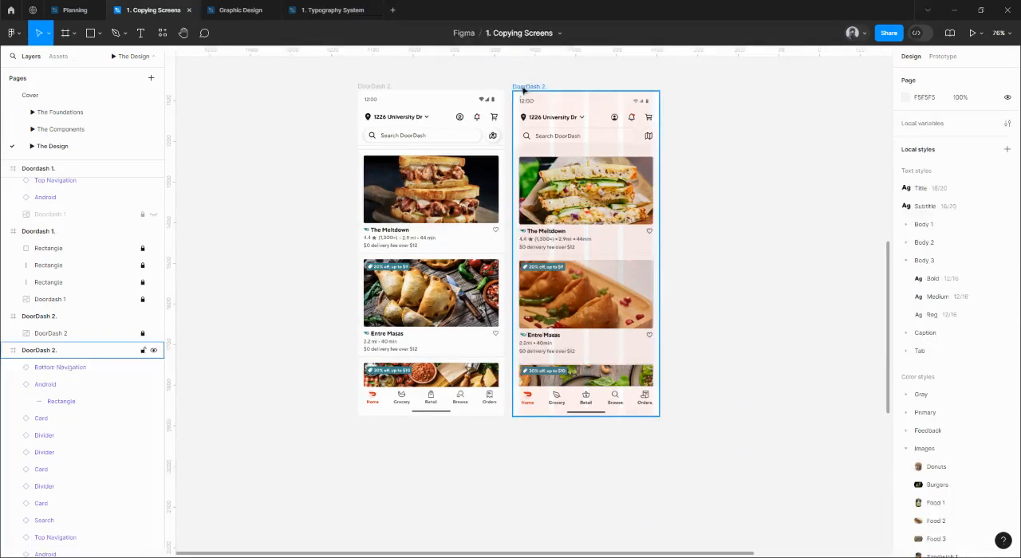
# Restore the DoorDash 2 reference image's fill opacity to 100% and hide that image layer in the rebuilt frame.
pyautogui.click(523, 85)
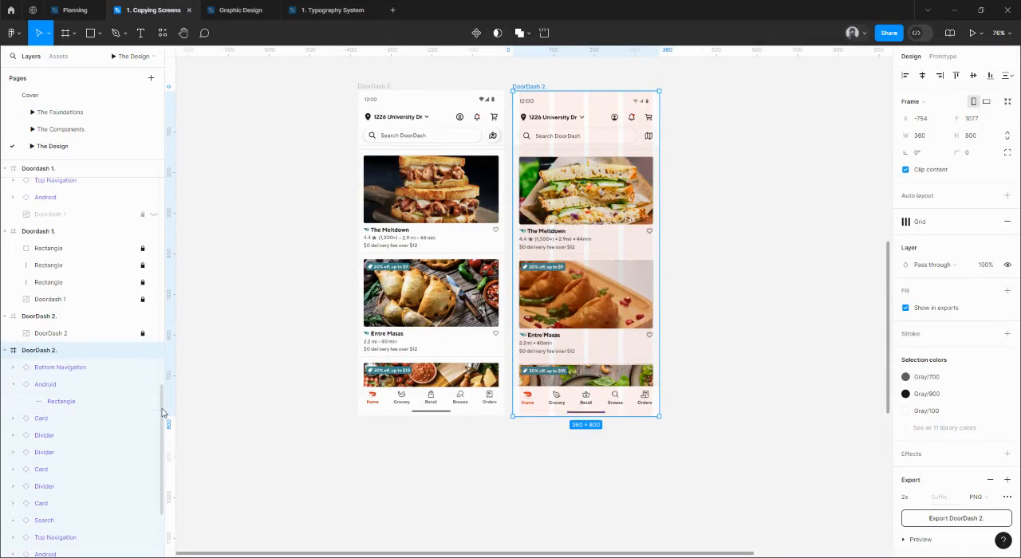
pyautogui.scroll(-3, 120, 431)
pyautogui.click(141, 452)
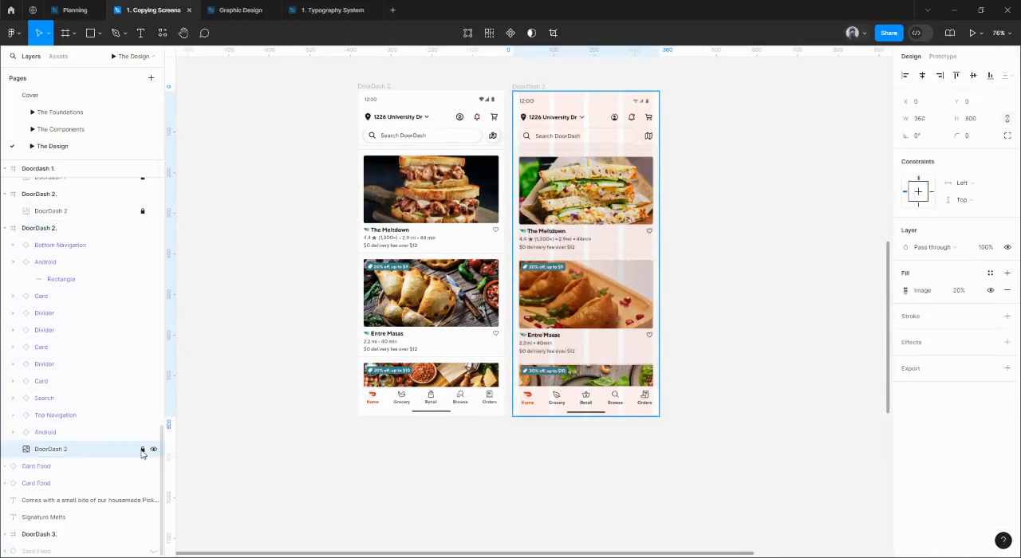
pyautogui.click(957, 291)
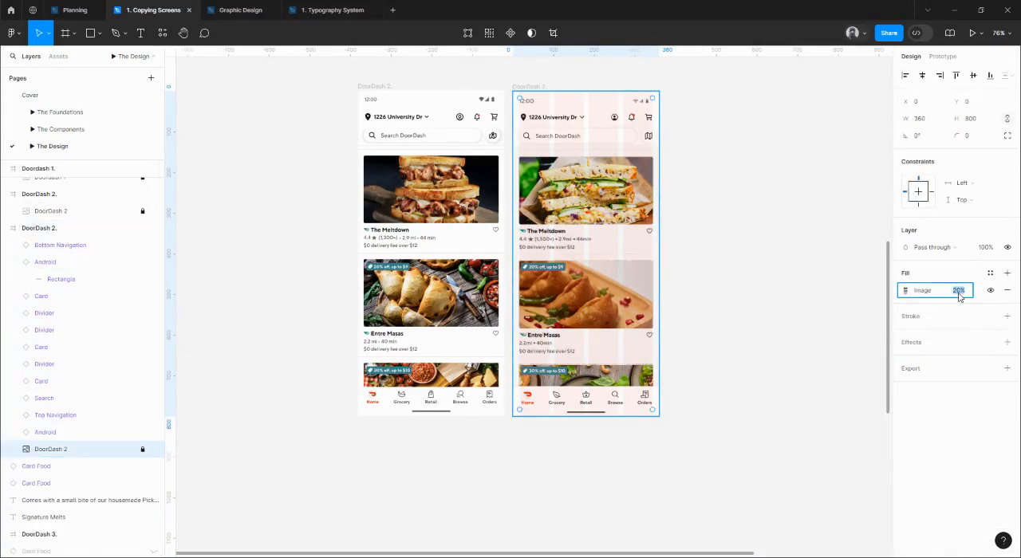
pyautogui.press('Return')
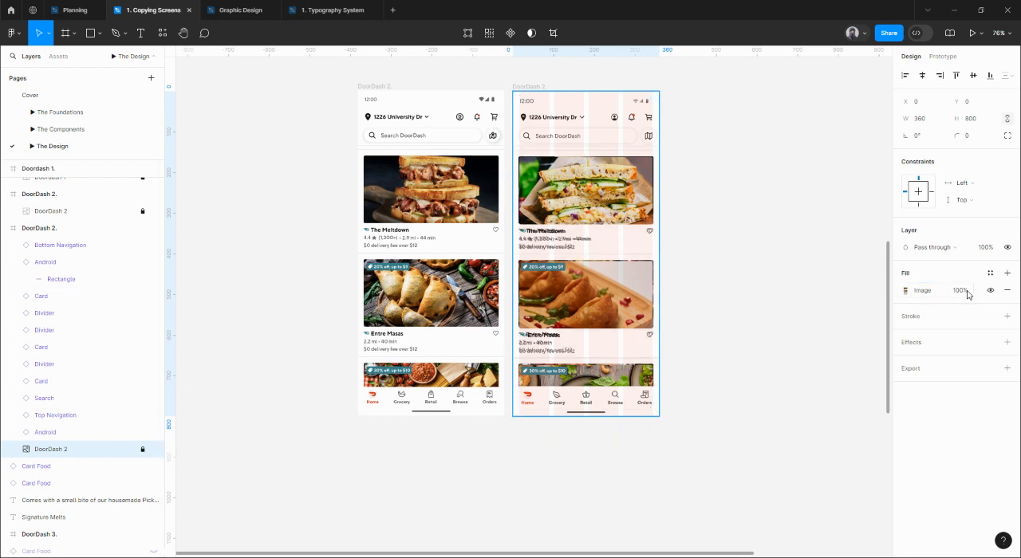
pyautogui.click(153, 450)
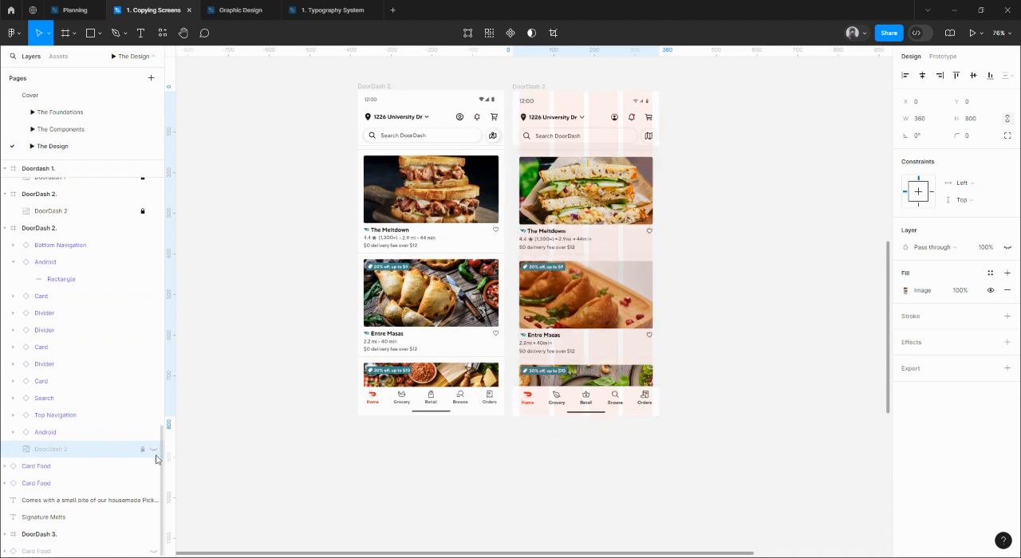
# Hide the rebuilt DoorDash 2 frame's layout grid and fill the frame with the Gray/100 color style.
pyautogui.scroll(1, 726, 273)
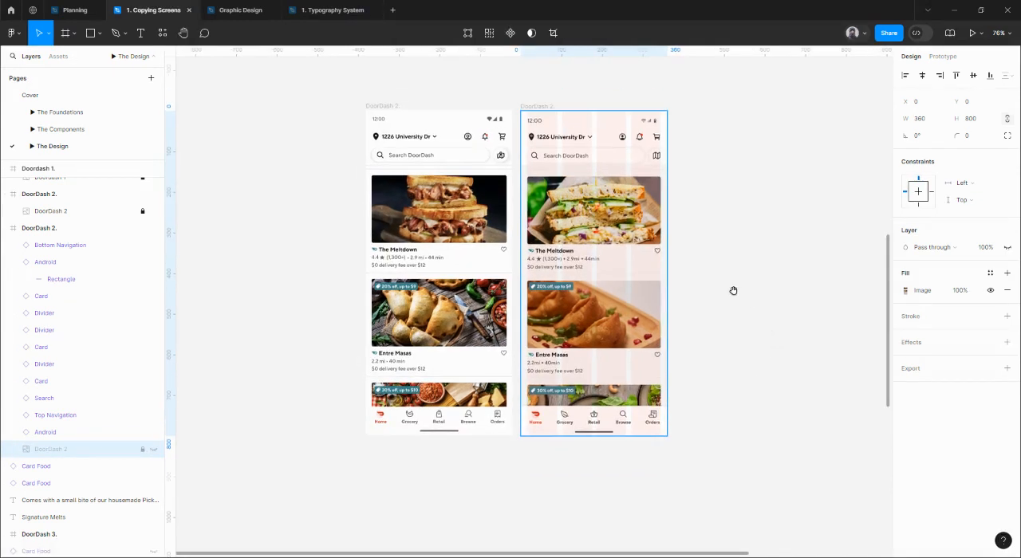
pyautogui.click(549, 112)
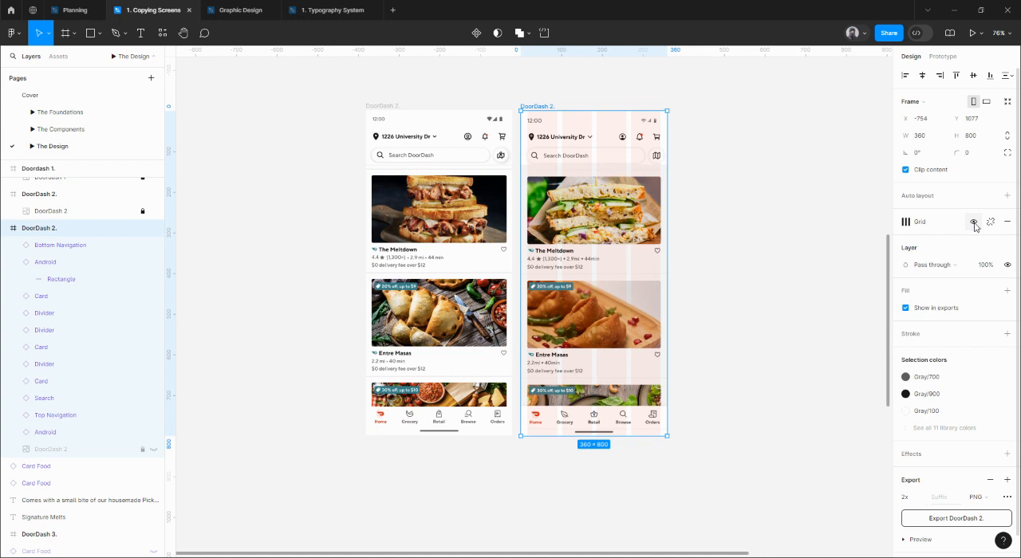
pyautogui.click(973, 222)
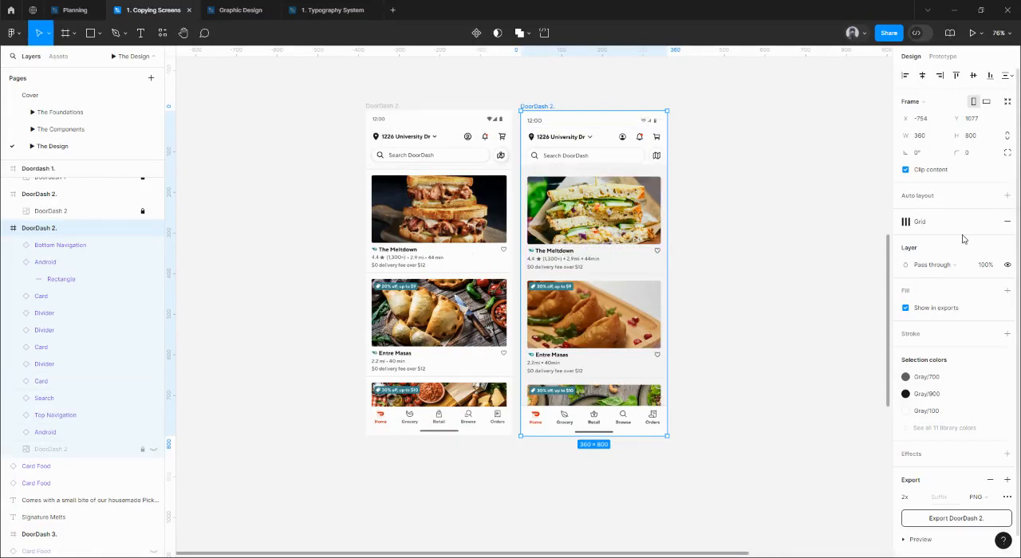
pyautogui.click(991, 291)
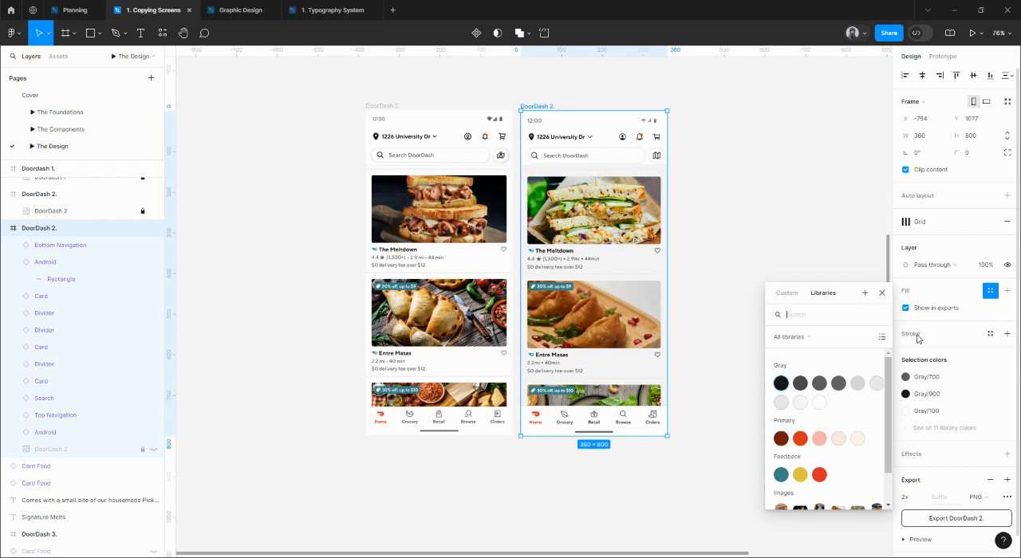
pyautogui.click(820, 404)
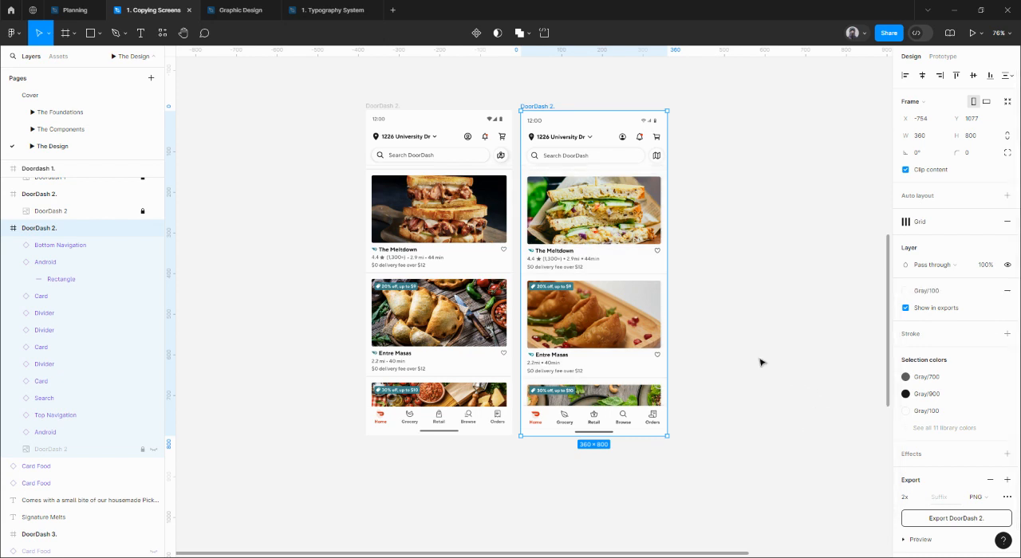
# Duplicate the DoorDash 3 frame to the left of the original at X -1154, Y 2297, leaving a 40 px gap.
pyautogui.moveTo(712, 323); pyautogui.dragTo(726, 330)
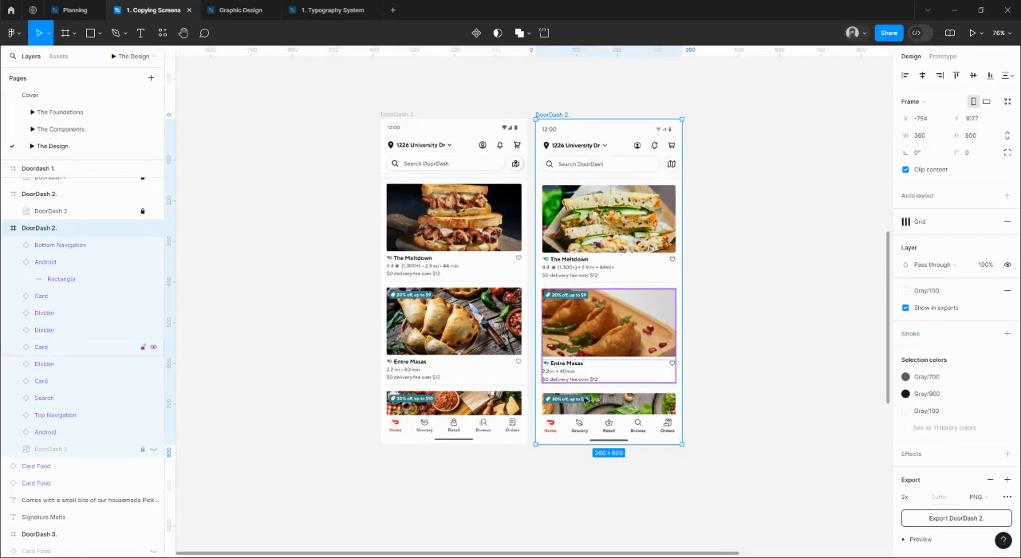
pyautogui.scroll(-2, 588, 356)
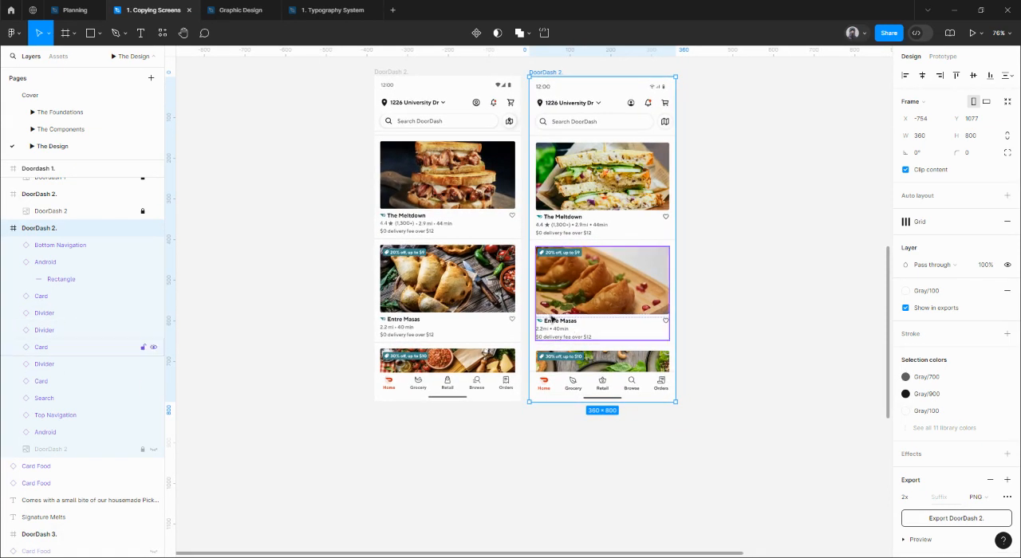
pyautogui.scroll(-5, 588, 356)
pyautogui.scroll(-2, 586, 289)
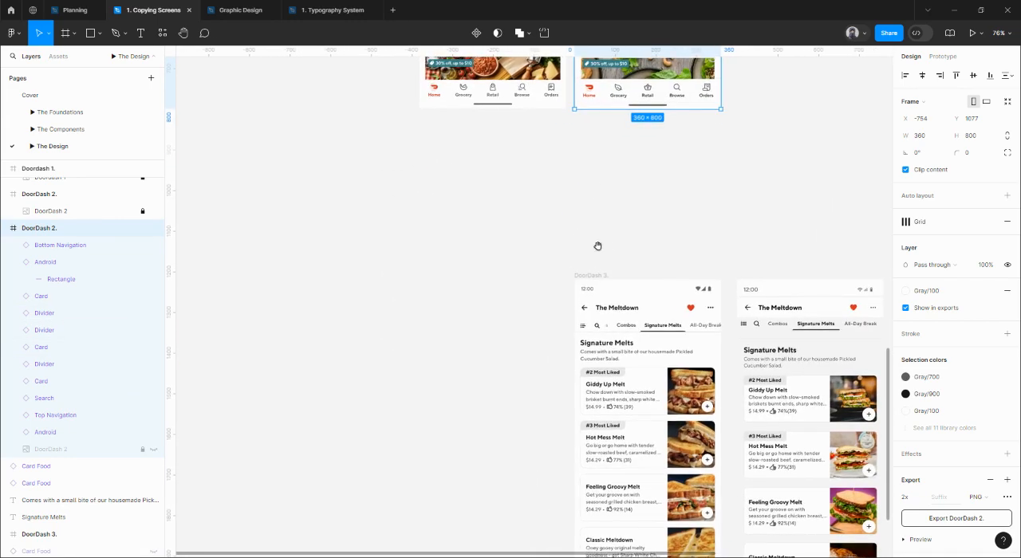
pyautogui.click(587, 277)
pyautogui.moveTo(588, 277); pyautogui.dragTo(443, 277)
pyautogui.scroll(-1, 620, 246)
pyautogui.moveTo(621, 246); pyautogui.dragTo(612, 169)
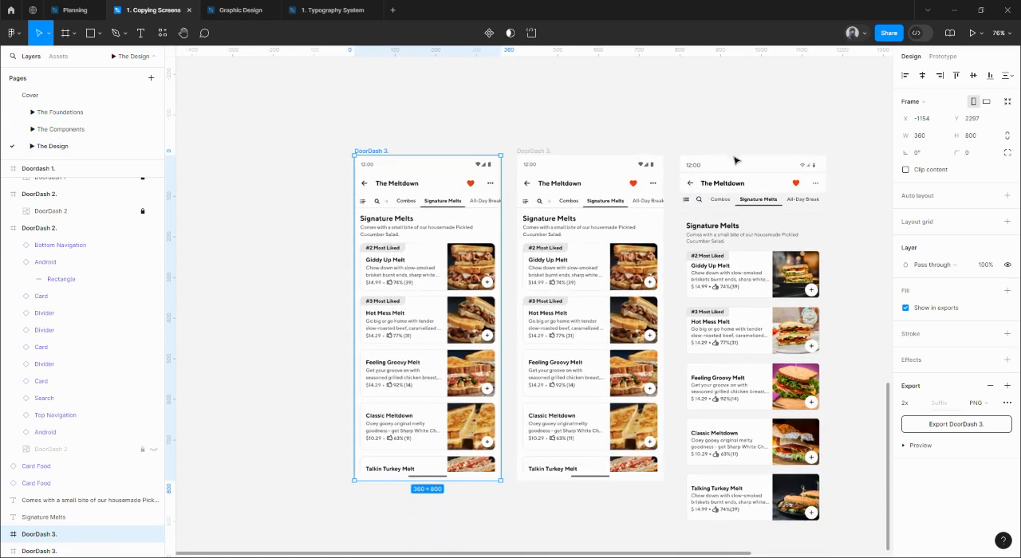
# Set the image fill opacity of the DoorDash 3 reference screenshot to 30% in the frame beside the prepared components.
pyautogui.press('Escape')
pyautogui.click(533, 153)
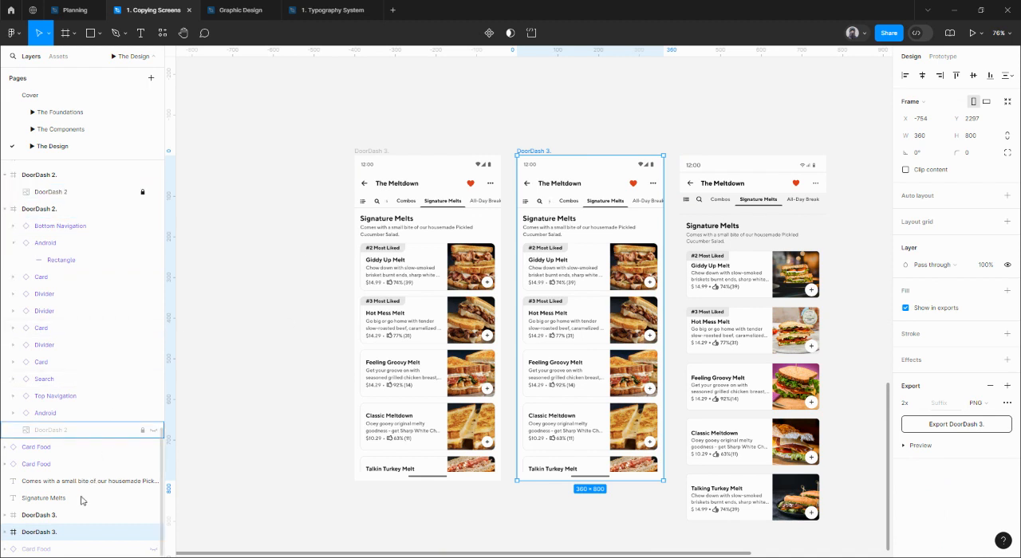
pyautogui.press('Escape')
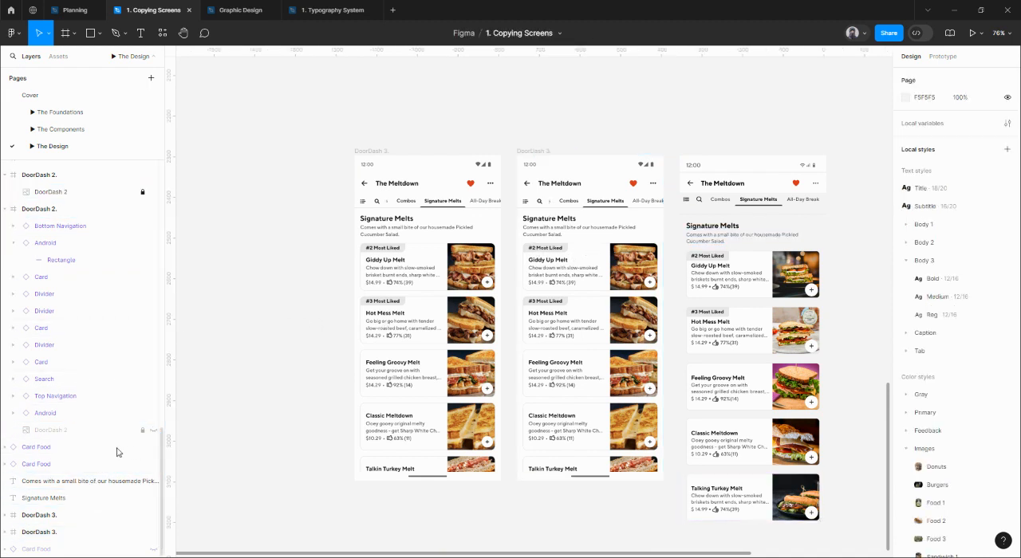
pyautogui.click(557, 154)
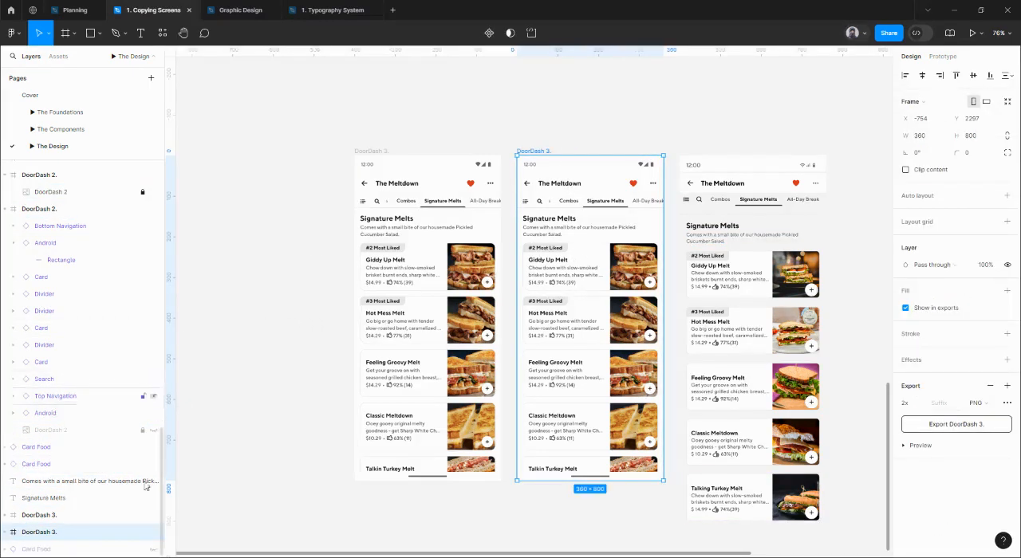
pyautogui.click(6, 532)
pyautogui.click(51, 549)
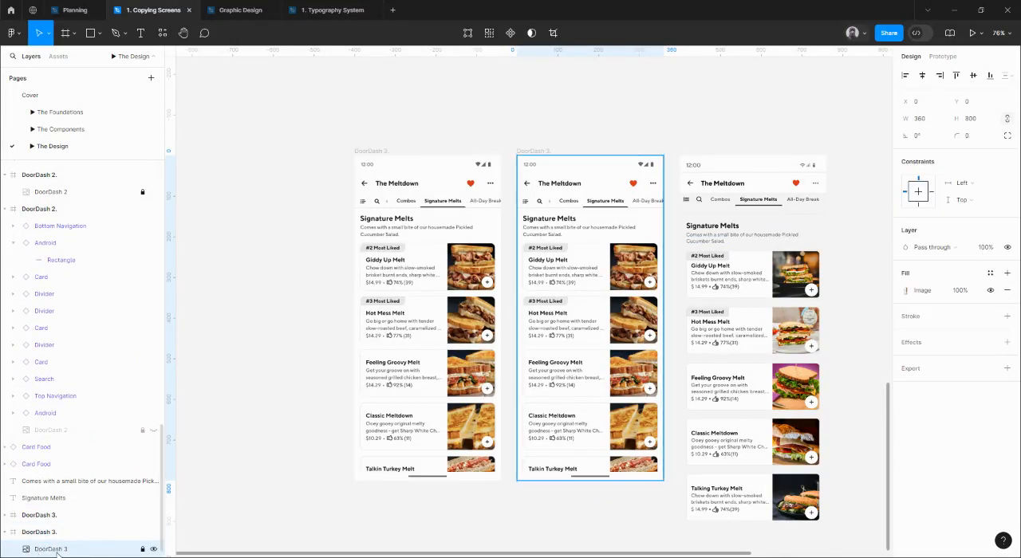
pyautogui.click(961, 292)
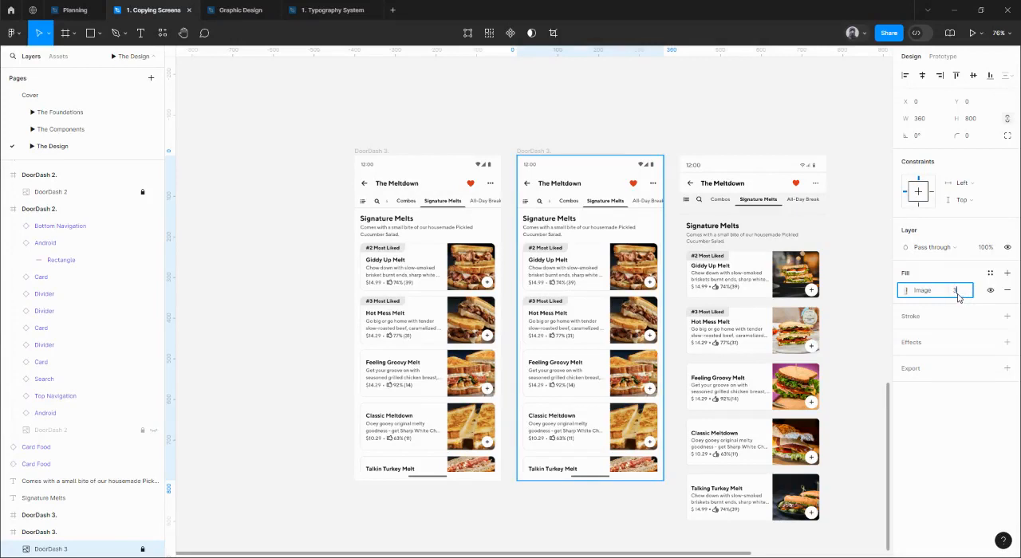
pyautogui.write('30')
pyautogui.press('Return')
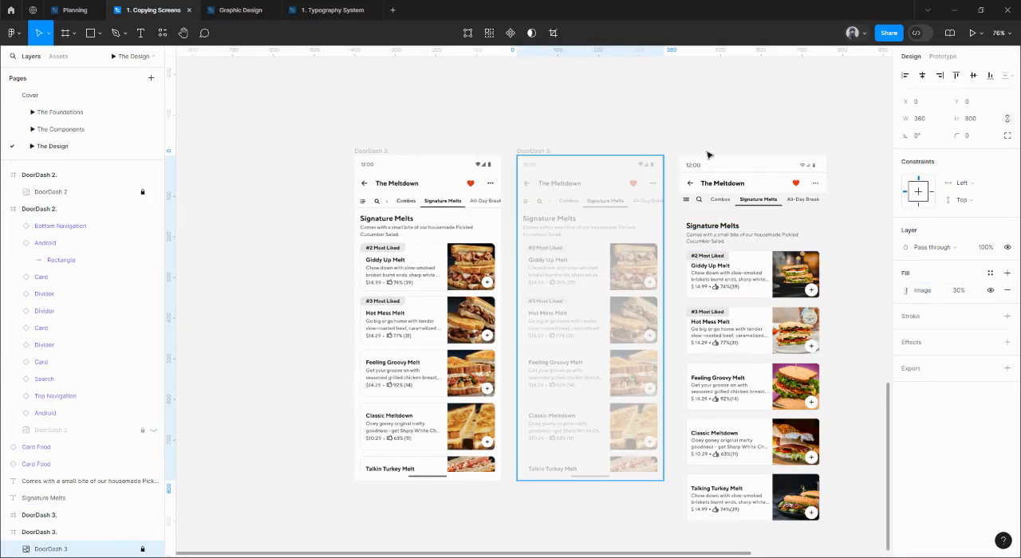
# Move the Android status bar into the faded DoorDash 3 frame at X 0, Y 0.
pyautogui.click(747, 165)
pyautogui.moveTo(745, 167); pyautogui.dragTo(627, 175)
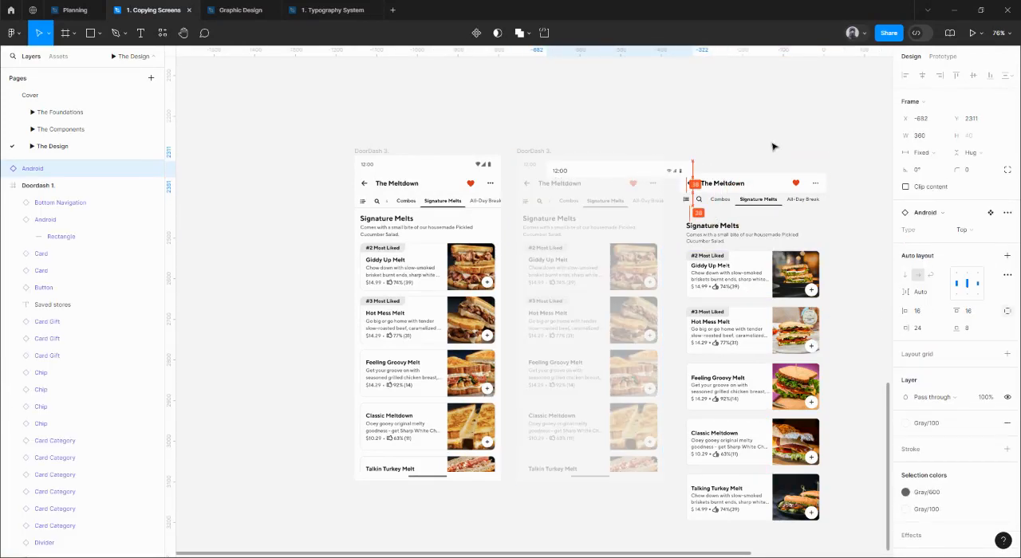
pyautogui.click(905, 75)
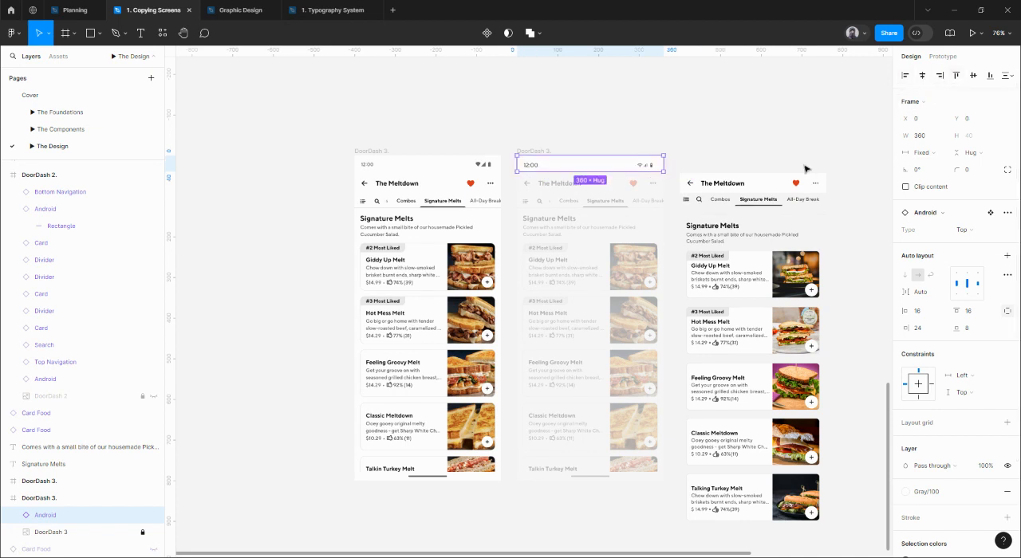
# Move The Meltdown top navigation into the faded DoorDash 3 frame at X 0, Y 40, directly below the status bar.
pyautogui.moveTo(763, 183); pyautogui.dragTo(587, 191)
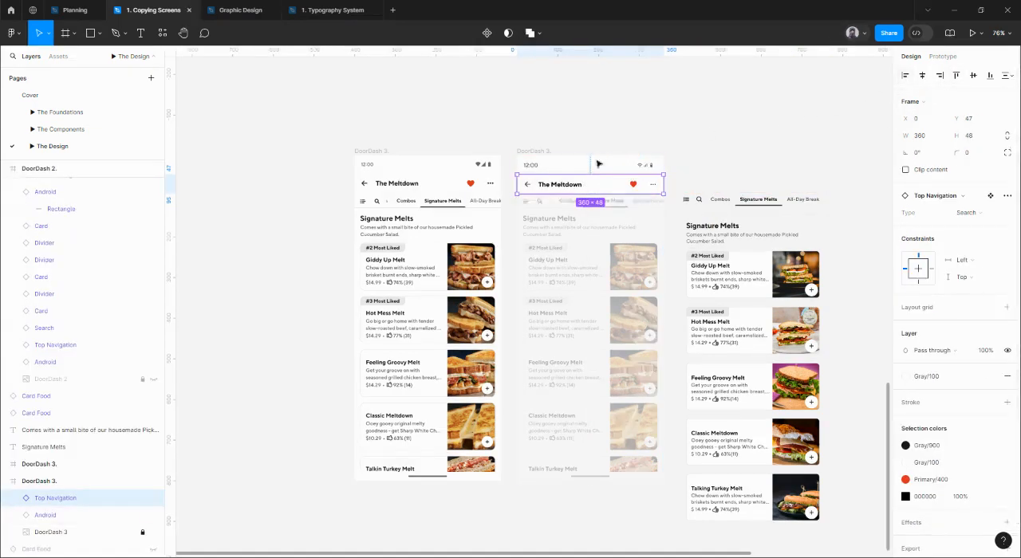
pyautogui.press('Up')
pyautogui.press('Up')
pyautogui.press('Up')
pyautogui.press('Up')
pyautogui.press('Up')
pyautogui.press('Up')
pyautogui.press('Up')
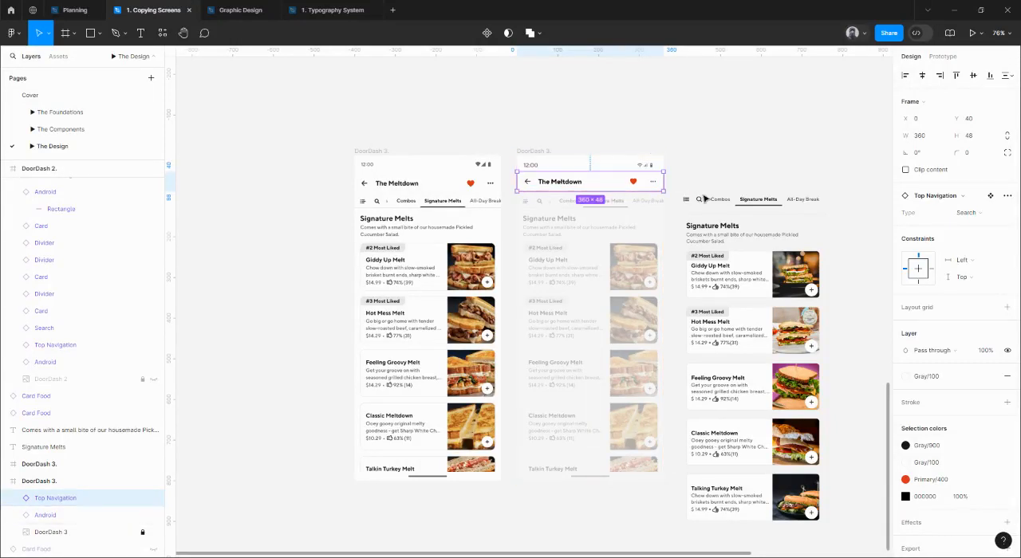
# Shift the Combos, Signature Melts and All-Day Break tabs together 30 px to the right, away from the search tab.
pyautogui.click(699, 199)
pyautogui.moveTo(749, 176); pyautogui.dragTo(661, 188)
pyautogui.scroll(3, 700, 175)
pyautogui.scroll(8, 625, 219)
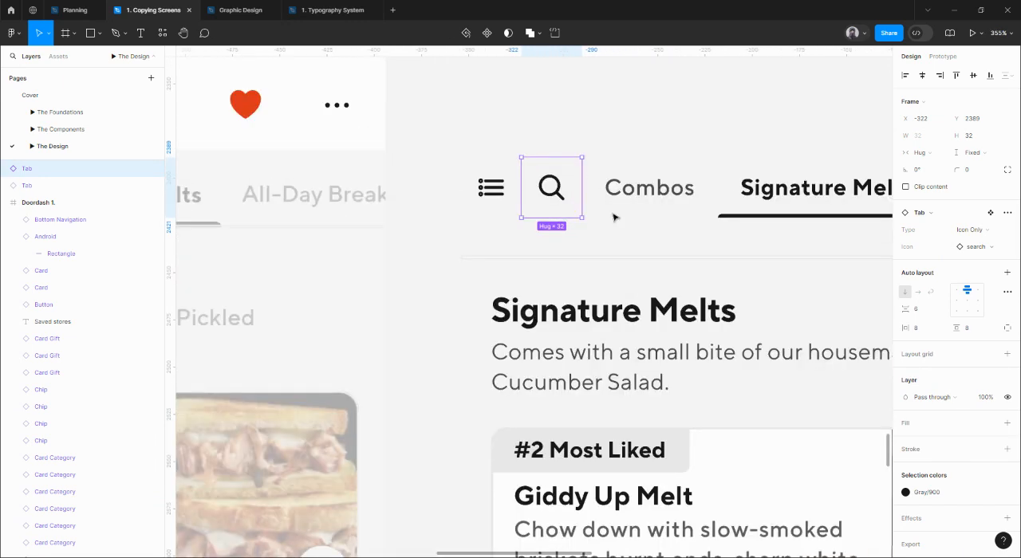
pyautogui.click(580, 208)
pyautogui.scroll(-6, 490, 204)
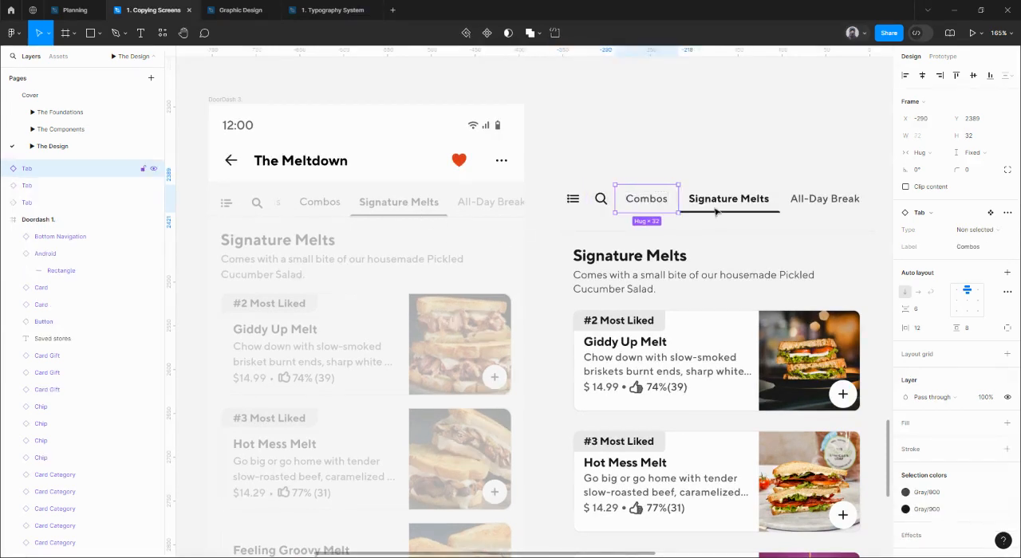
pyautogui.click(601, 203)
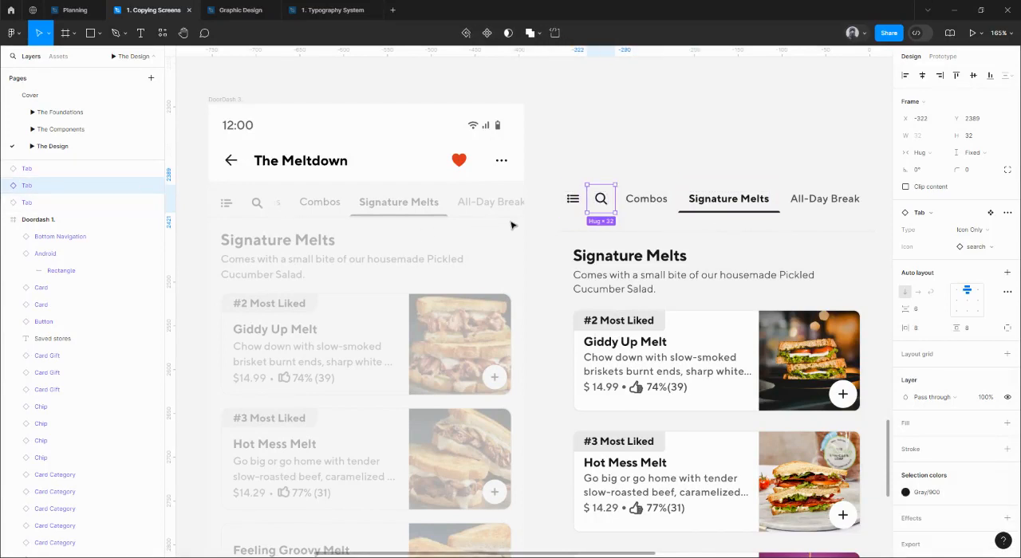
pyautogui.hscroll(3, 649, 198)
pyautogui.click(556, 196)
pyautogui.keyDown('shift'); pyautogui.click(638, 196); pyautogui.keyUp('shift')
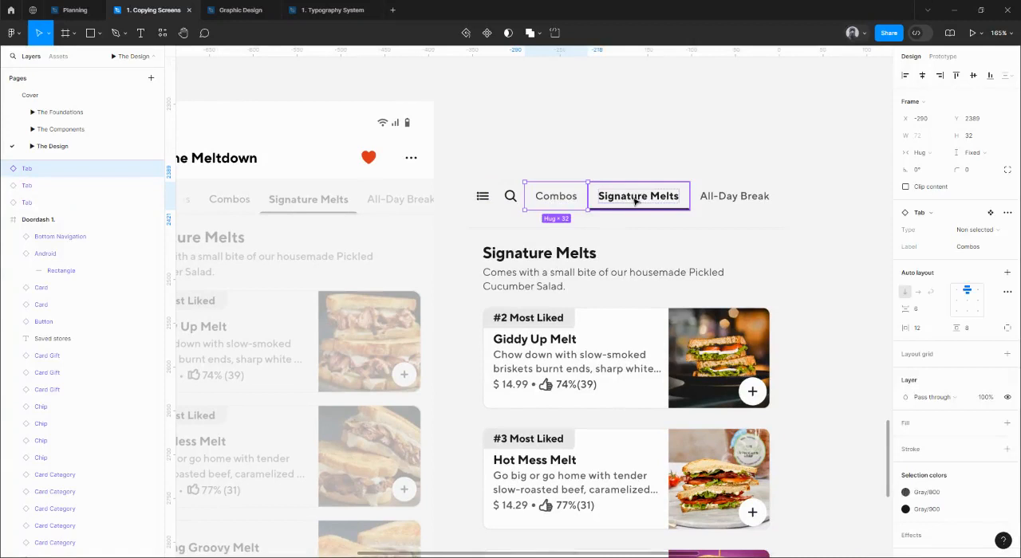
pyautogui.keyDown('shift'); pyautogui.click(735, 197); pyautogui.keyUp('shift')
pyautogui.hotkey('shift', 'Right')
pyautogui.hotkey('shift', 'Right')
pyautogui.hotkey('shift', 'Right')
pyautogui.hotkey('shift', 'Right')
pyautogui.hotkey('shift', 'Right')
pyautogui.hotkey('shift', 'Right')
pyautogui.hotkey('shift', 'Right')
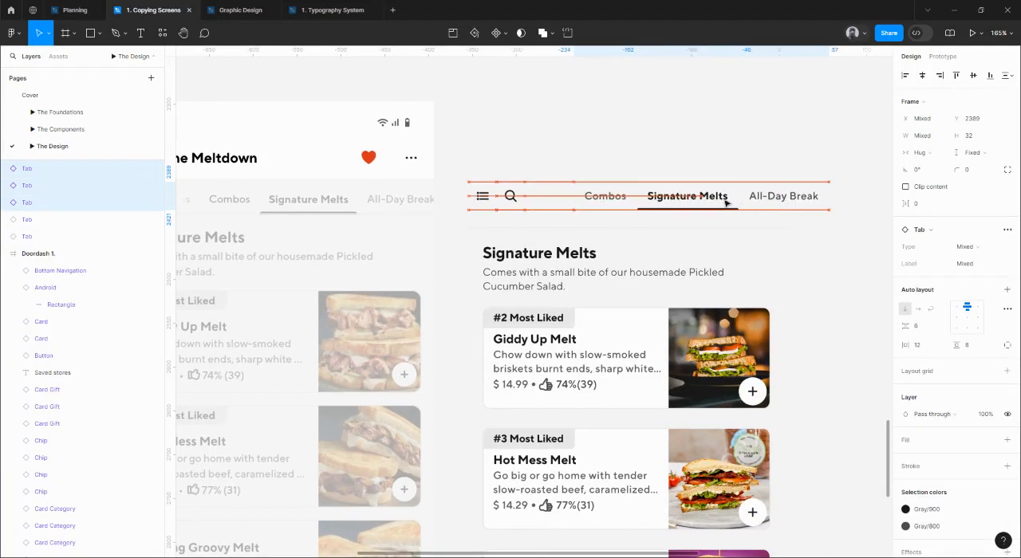
# Duplicate the Combos tab into the gap between the search icon tab and the original Combos tab.
pyautogui.click(598, 205)
pyautogui.moveTo(556, 209); pyautogui.dragTo(551, 205)
pyautogui.moveTo(551, 201); pyautogui.dragTo(634, 212)
pyautogui.doubleClick(634, 212)
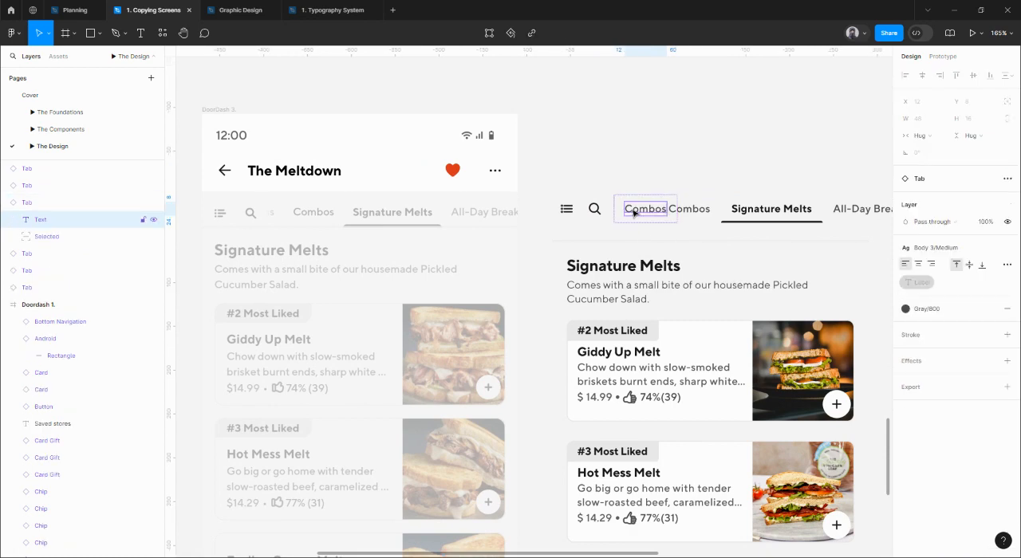
pyautogui.doubleClick(640, 213)
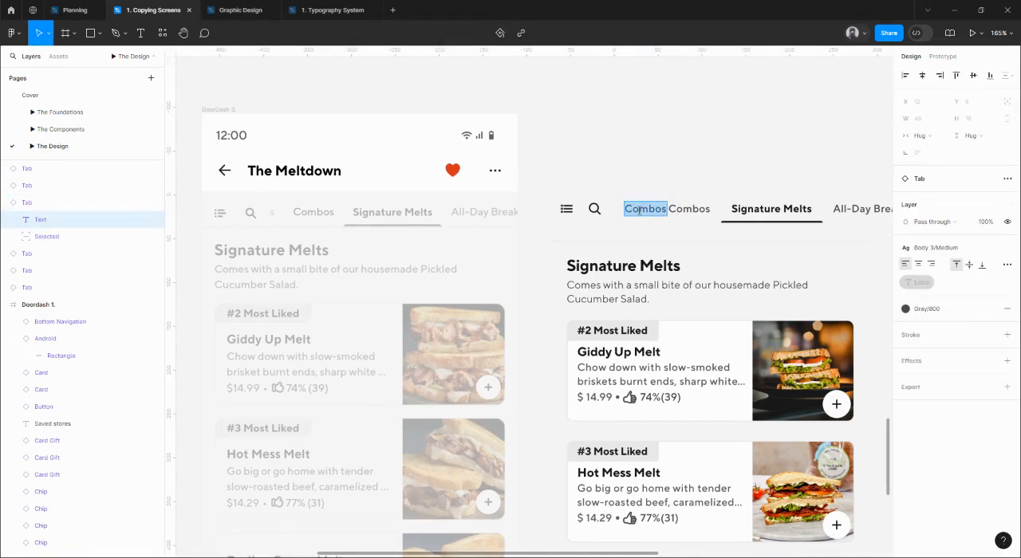
pyautogui.scroll(5, 247, 215)
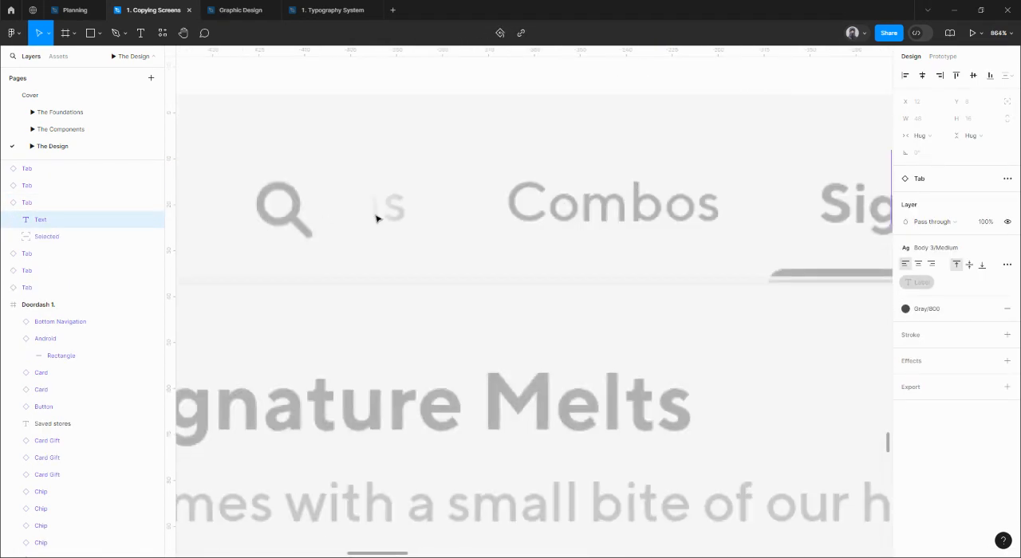
pyautogui.scroll(-5, 369, 224)
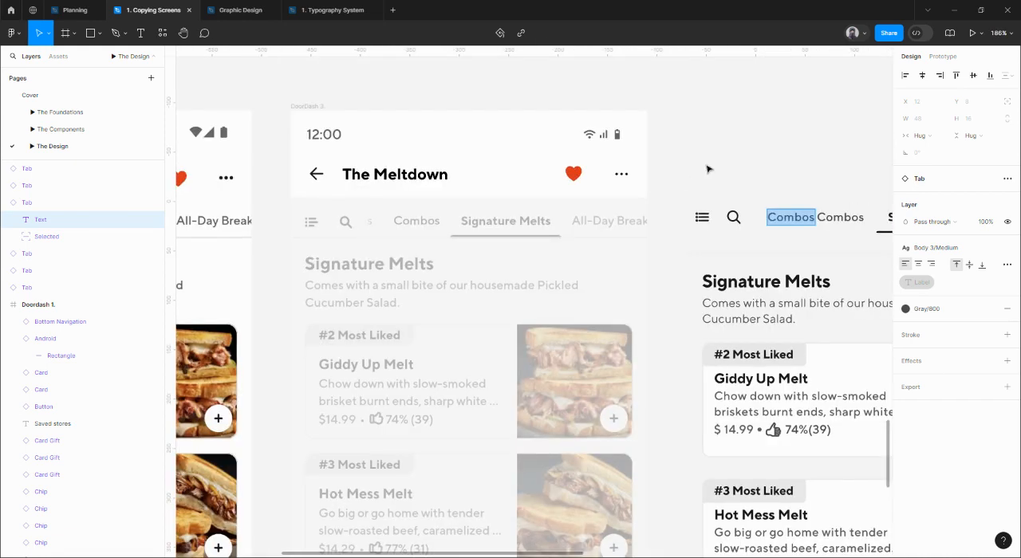
pyautogui.click(743, 153)
# Distribute both Combos, the Signature Melts and the All-Day Break tabs with no gaps, and shift the row 9 px to the right.
pyautogui.moveTo(748, 153); pyautogui.dragTo(547, 162)
pyautogui.scroll(3, 586, 230)
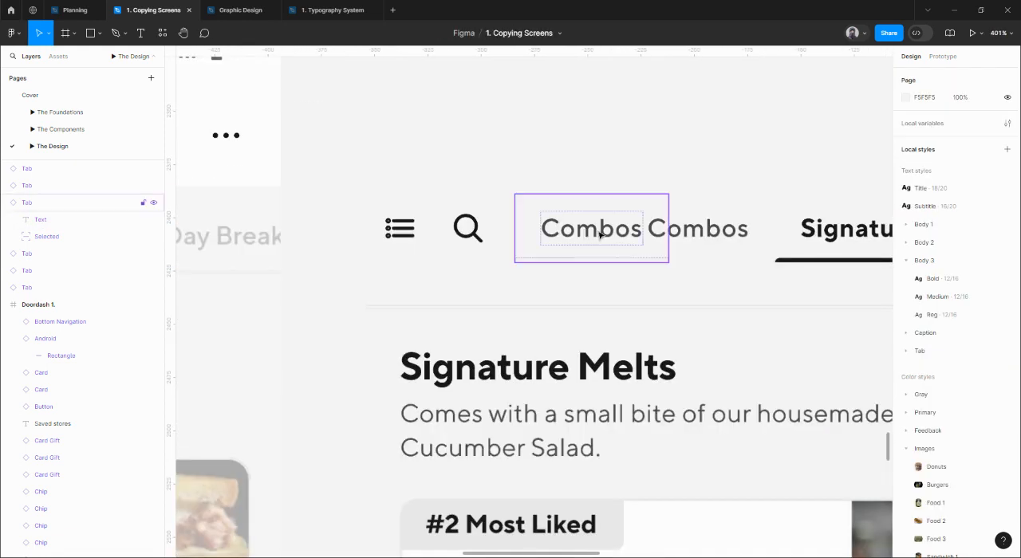
pyautogui.click(592, 234)
pyautogui.scroll(-2, 592, 232)
pyautogui.keyDown('shift'); pyautogui.click(661, 228); pyautogui.keyUp('shift')
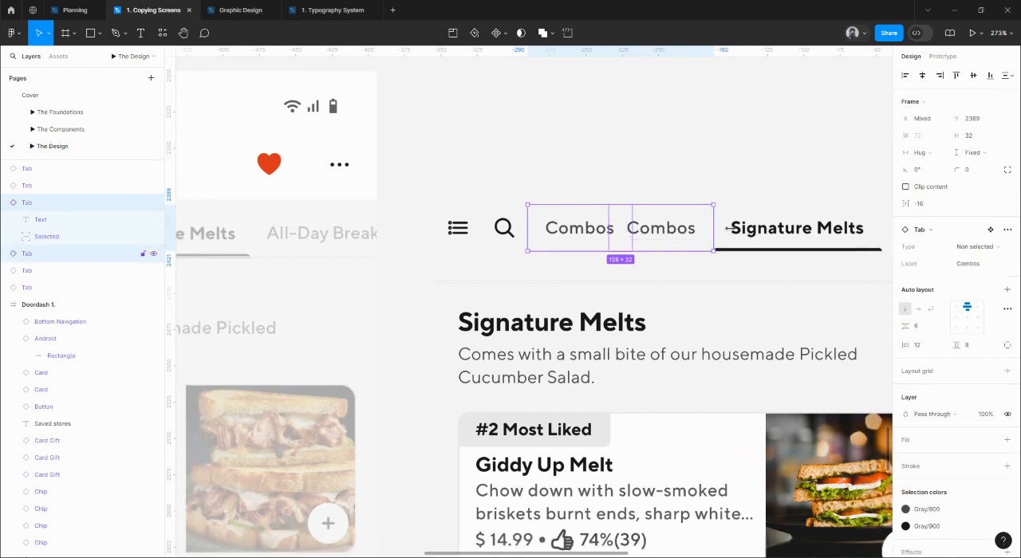
pyautogui.keyDown('shift'); pyautogui.click(826, 231); pyautogui.keyUp('shift')
pyautogui.hscroll(4, 720, 219)
pyautogui.keyDown('shift'); pyautogui.click(786, 204); pyautogui.keyUp('shift')
pyautogui.hscroll(-1, 861, 212)
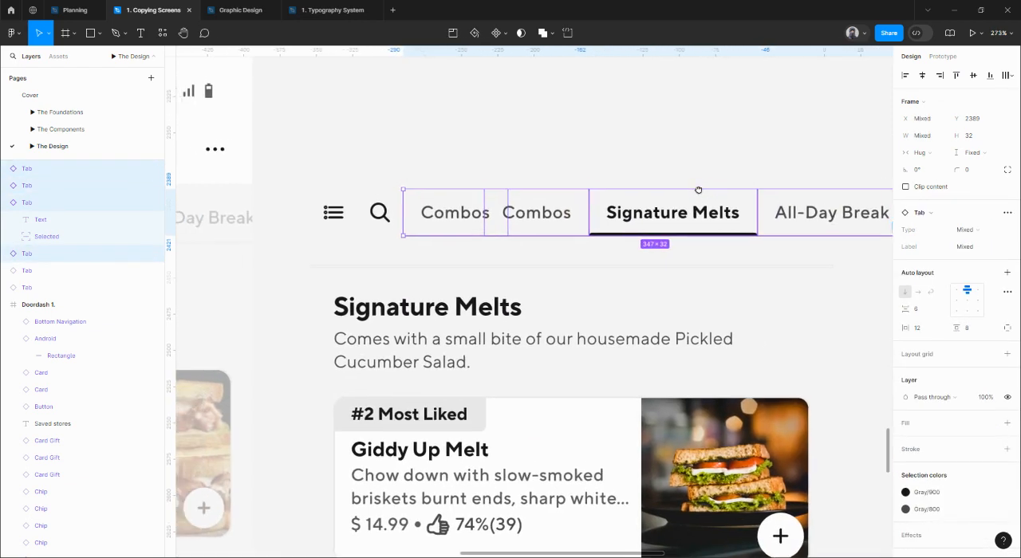
pyautogui.hscroll(3, 654, 223)
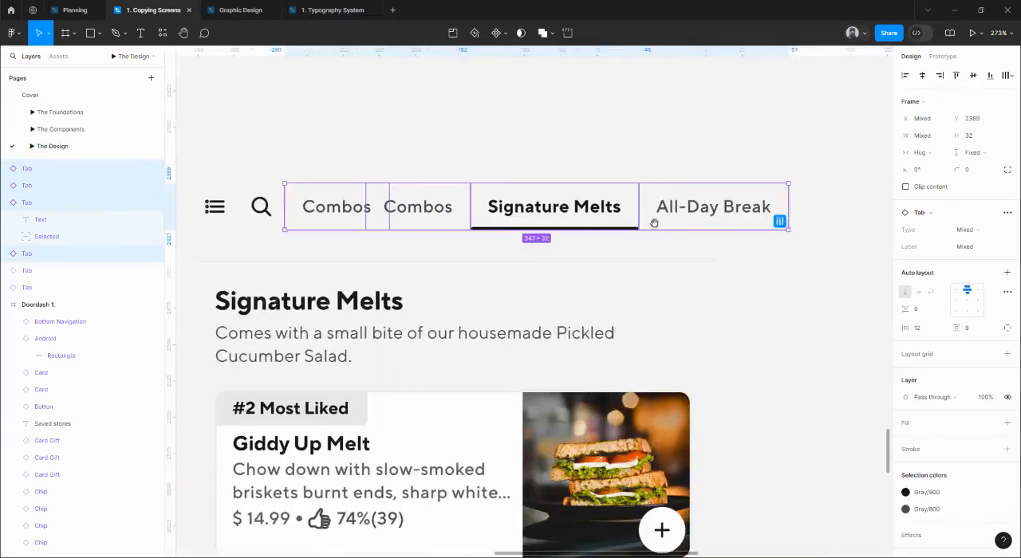
pyautogui.click(779, 221)
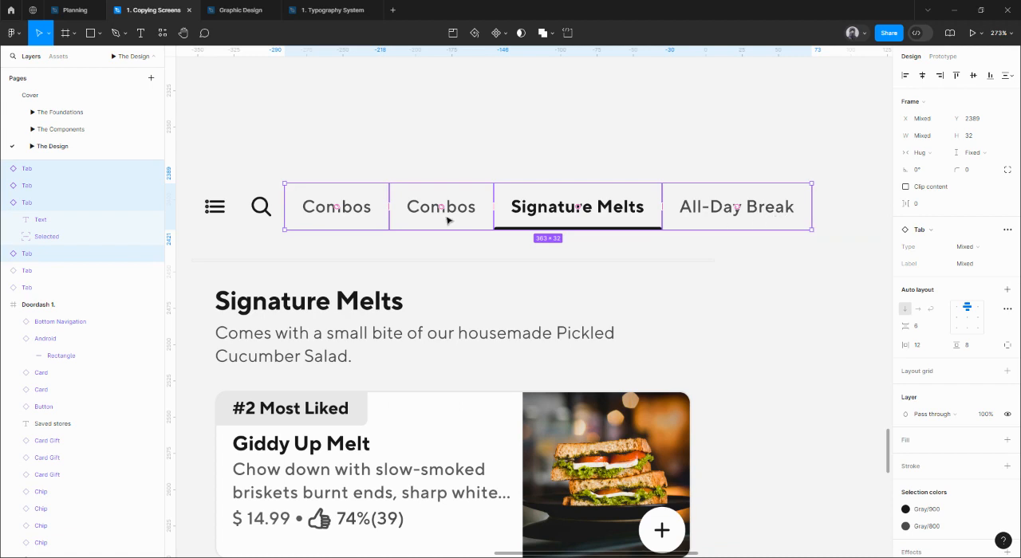
pyautogui.moveTo(452, 221); pyautogui.dragTo(455, 221)
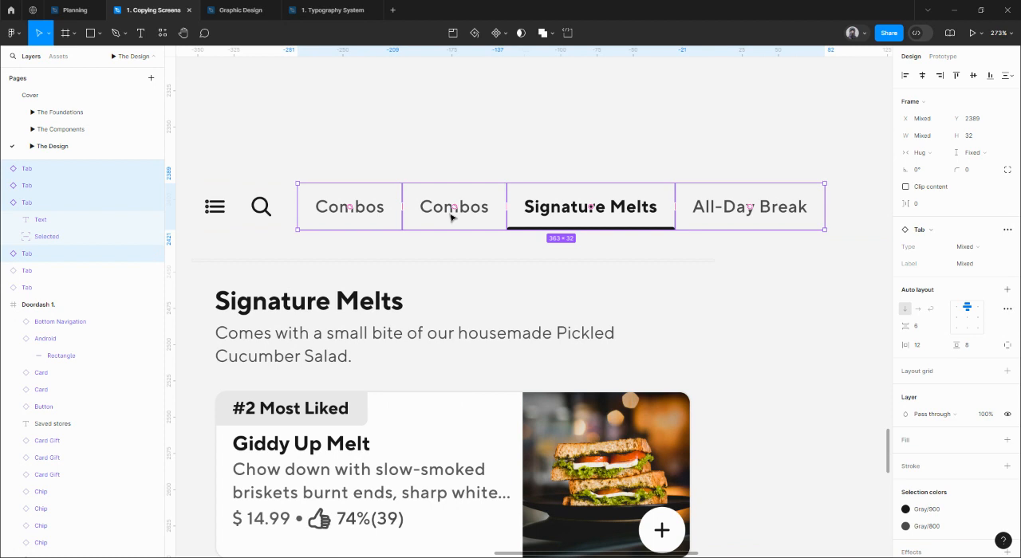
# Wrap the four text tabs in a horizontal auto layout frame and rename it Frame.
pyautogui.rightClick(448, 216)
pyautogui.click(402, 204)
pyautogui.hotkey('shift', 'a')
pyautogui.hscroll(-3, 403, 205)
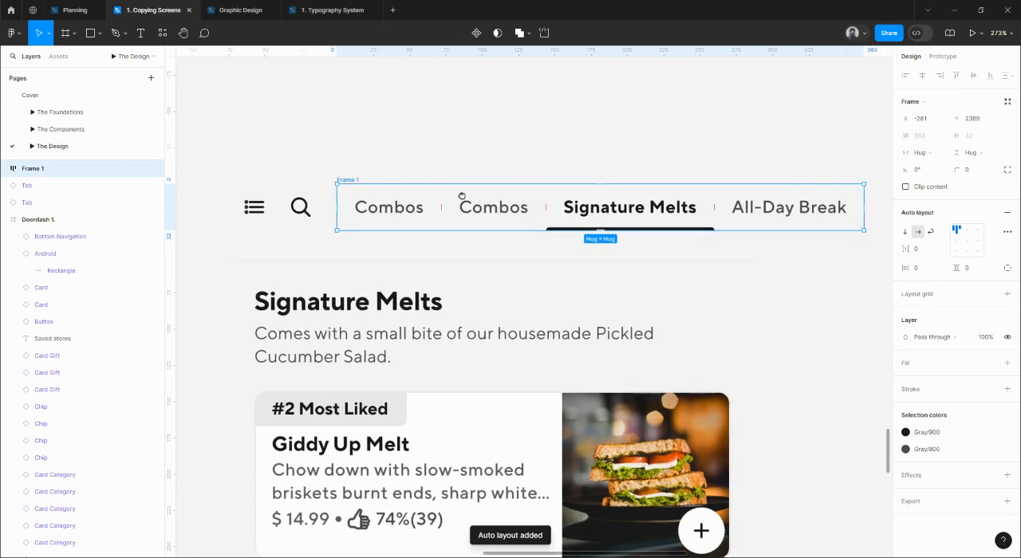
pyautogui.doubleClick(384, 174)
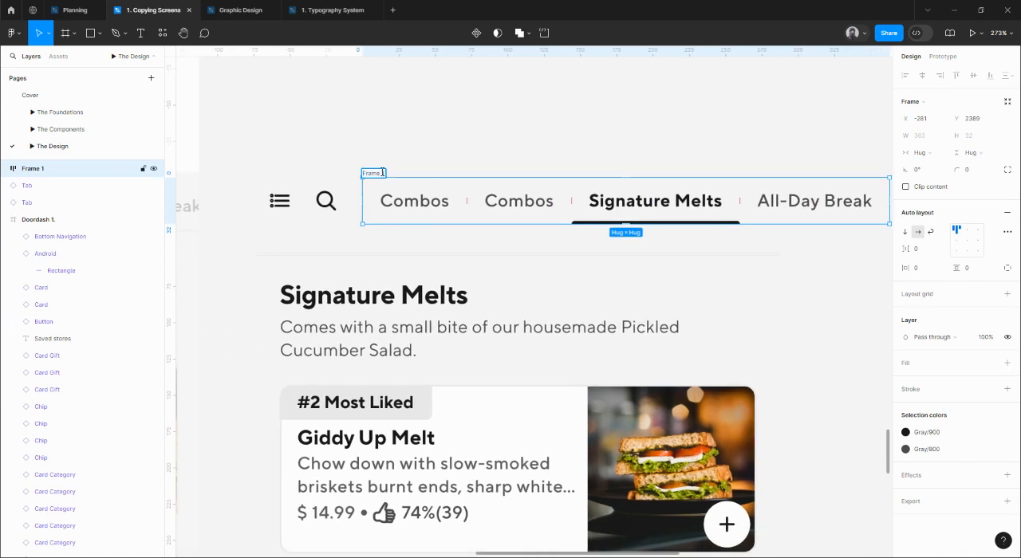
pyautogui.press('Return')
# Align the tab frame's contents to the right and shrink the frame from its left side to 312 px wide.
pyautogui.click(980, 242)
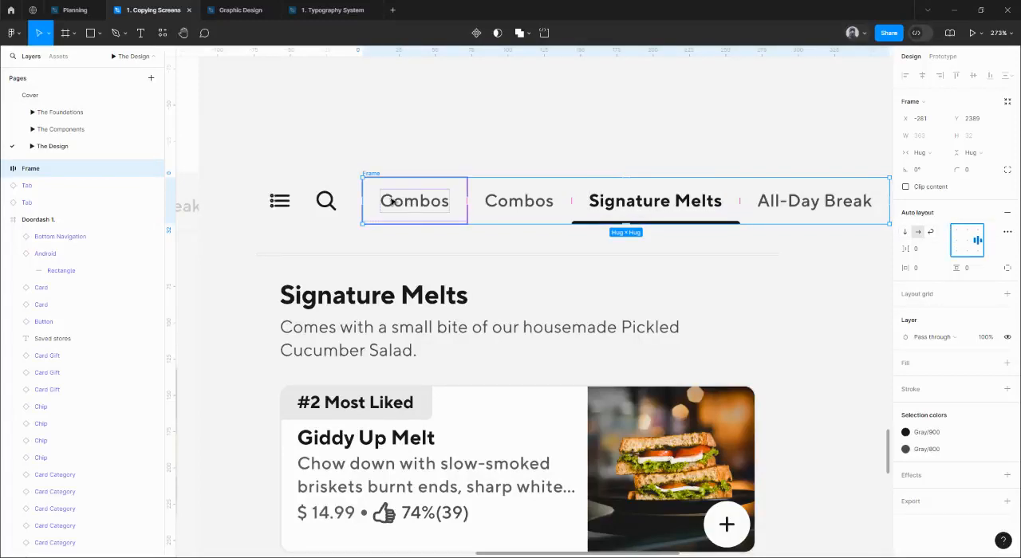
pyautogui.moveTo(362, 194); pyautogui.dragTo(807, 173)
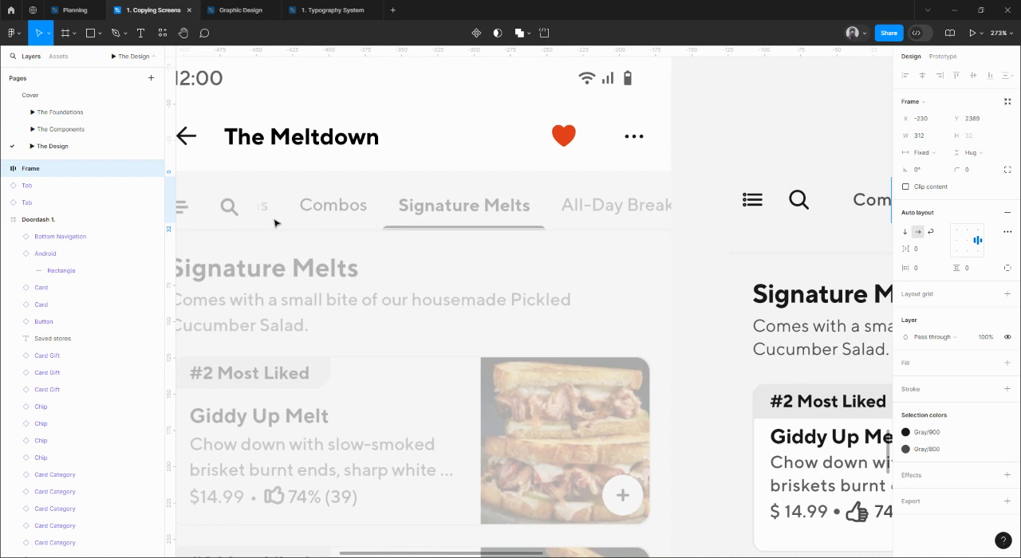
pyautogui.hscroll(5, 659, 185)
pyautogui.scroll(3, 518, 201)
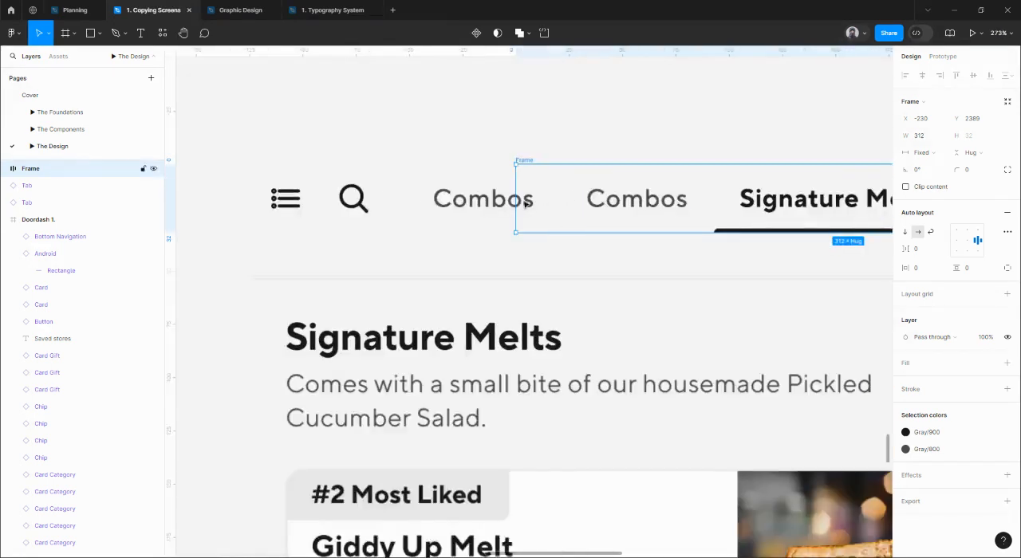
pyautogui.scroll(4, 516, 202)
pyautogui.scroll(3, 515, 203)
pyautogui.moveTo(519, 206); pyautogui.dragTo(517, 206)
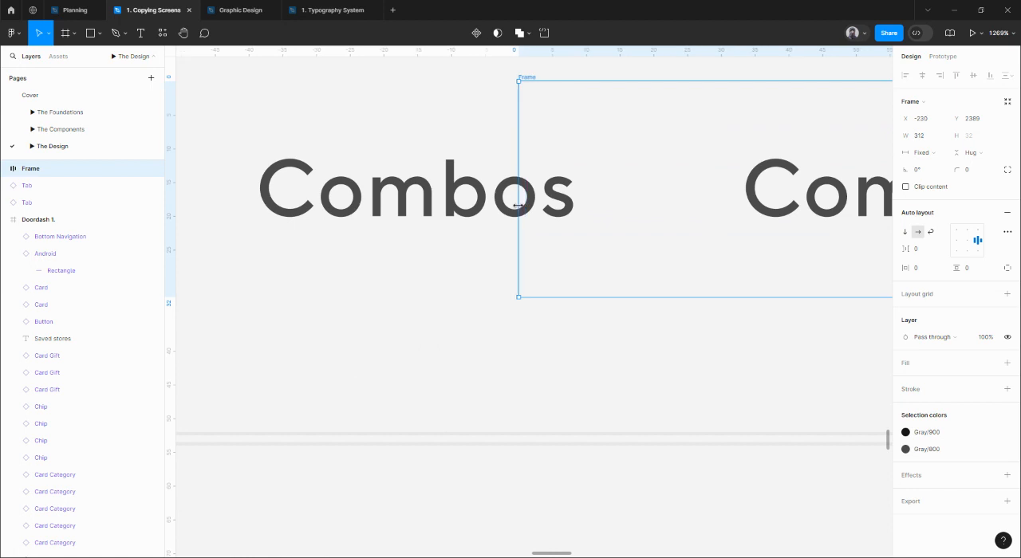
# Clip the tab frame's overflowing content and move the frame to X -290, right beside the search icon.
pyautogui.scroll(-5, 518, 206)
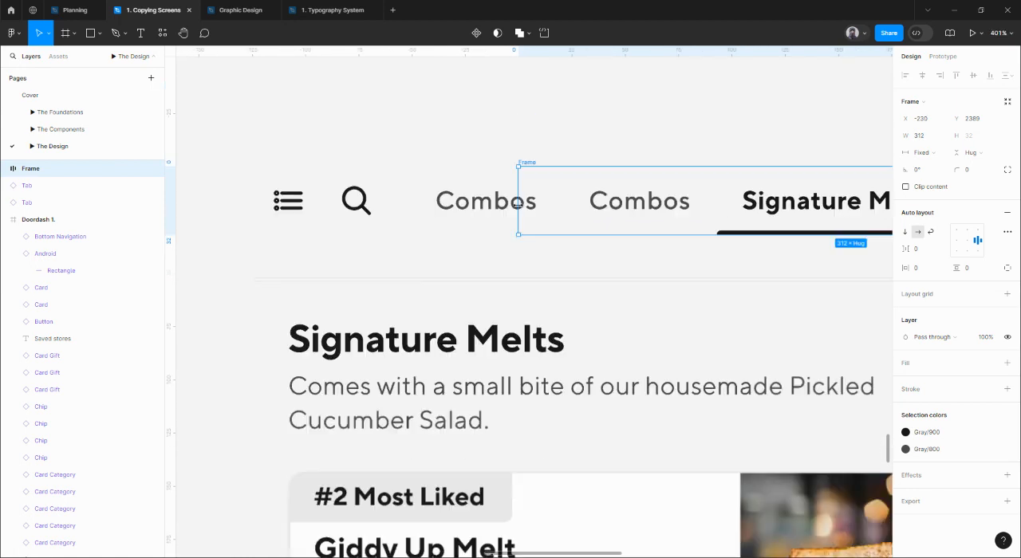
pyautogui.click(906, 187)
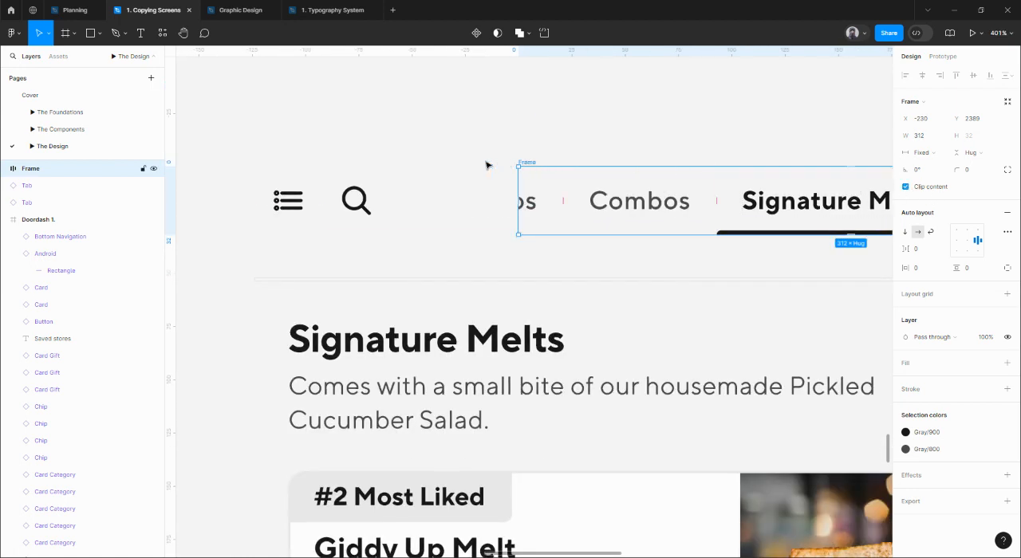
pyautogui.moveTo(529, 165); pyautogui.dragTo(401, 164)
pyautogui.scroll(-5, 491, 197)
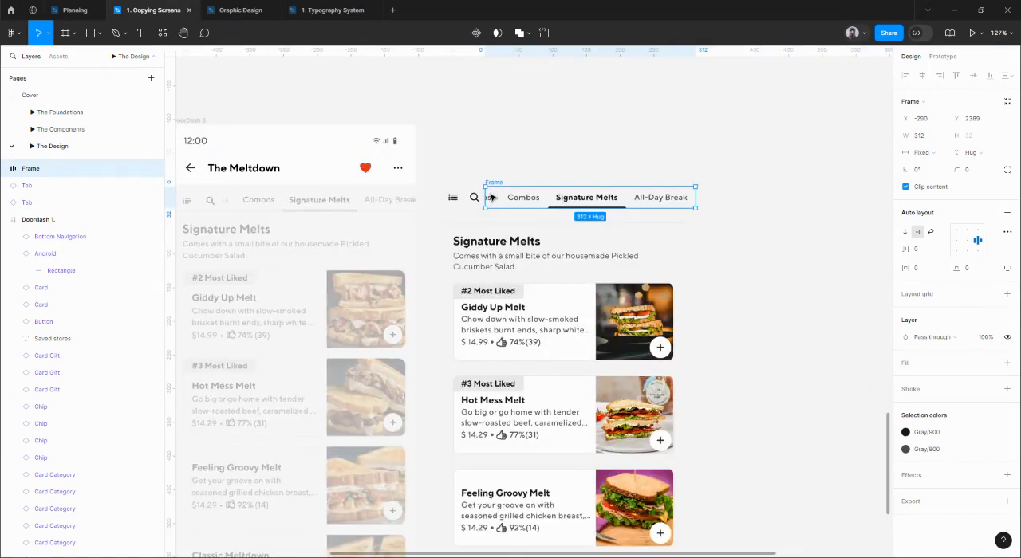
# Examine how the cut-off tab next to the search icon fades out in the original DoorDash 3 screenshot.
pyautogui.moveTo(444, 231); pyautogui.dragTo(574, 236)
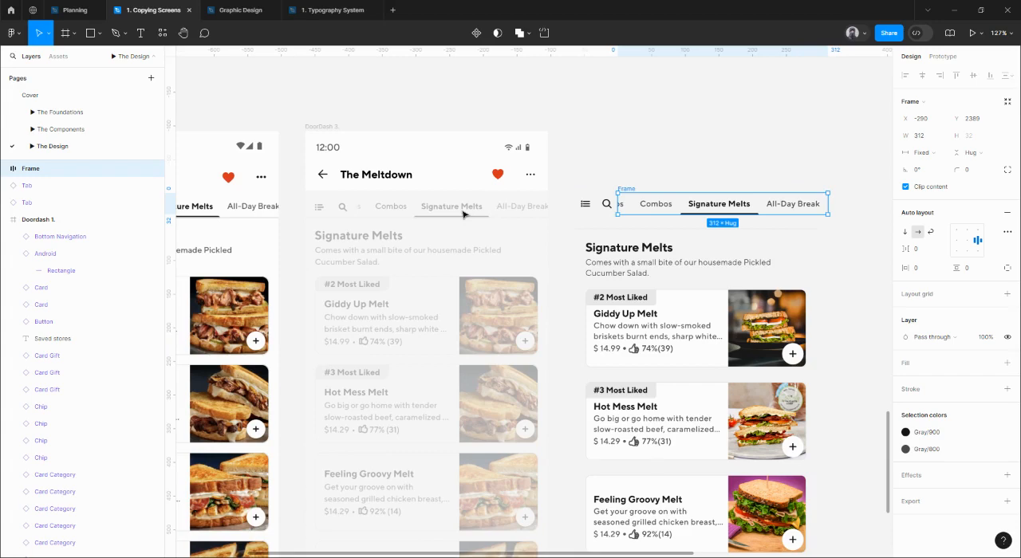
pyautogui.scroll(5, 335, 216)
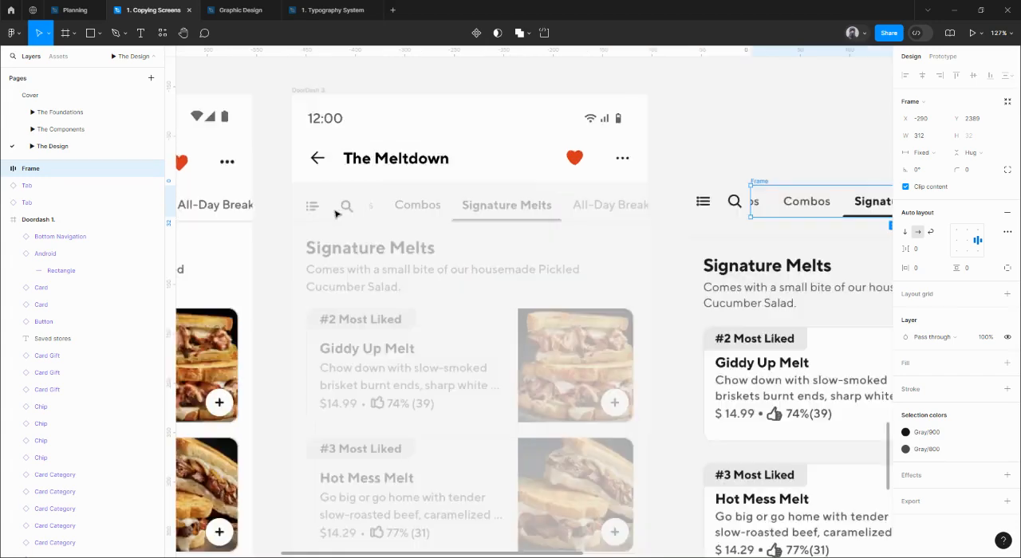
pyautogui.scroll(2, 359, 220)
pyautogui.moveTo(303, 231); pyautogui.dragTo(724, 259)
pyautogui.scroll(-5, 654, 239)
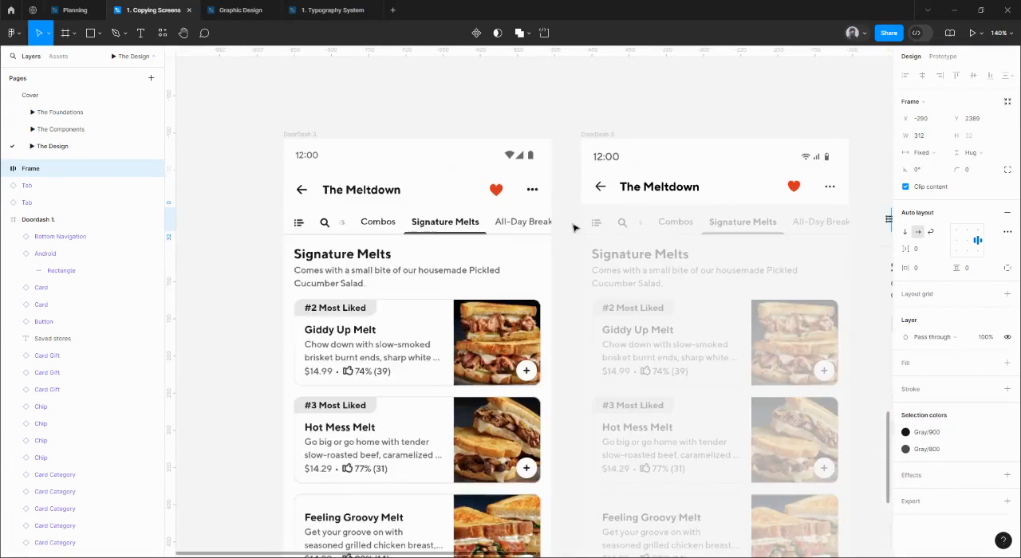
pyautogui.scroll(6, 471, 240)
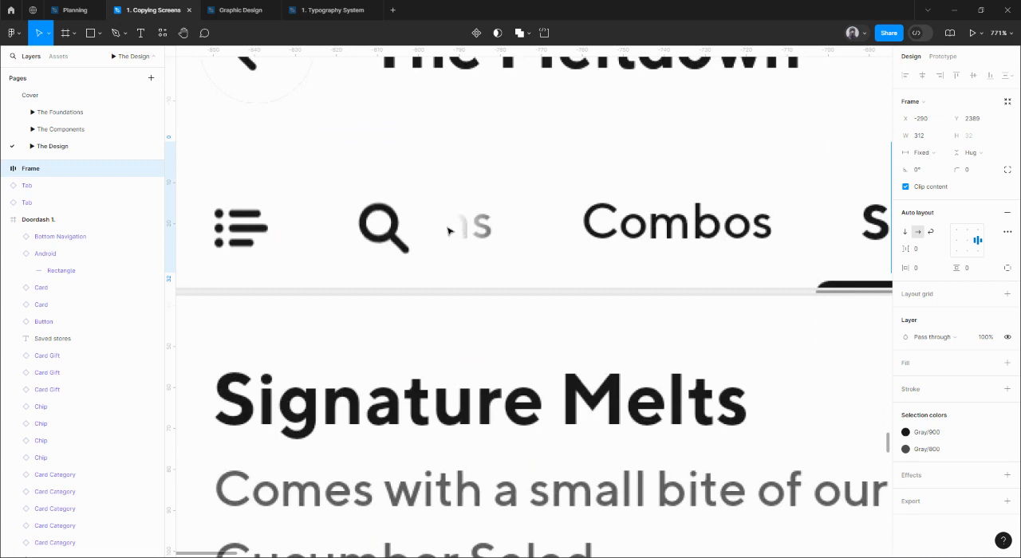
pyautogui.scroll(-8, 448, 231)
pyautogui.hscroll(10, 441, 237)
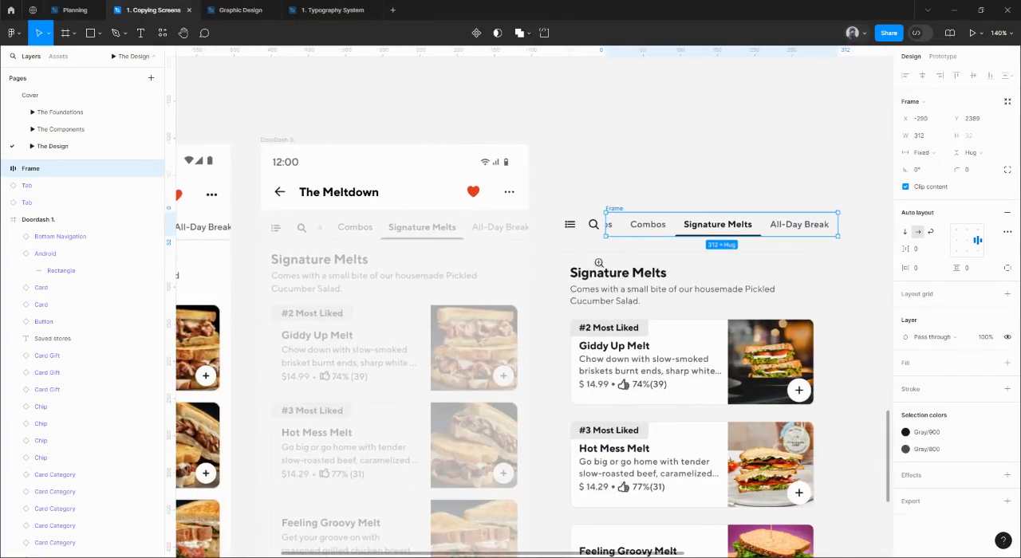
# Draw a narrow rectangle about 25 px tall above the tab frame's left end and set its width to 8 px.
pyautogui.scroll(5, 598, 262)
pyautogui.press('r')
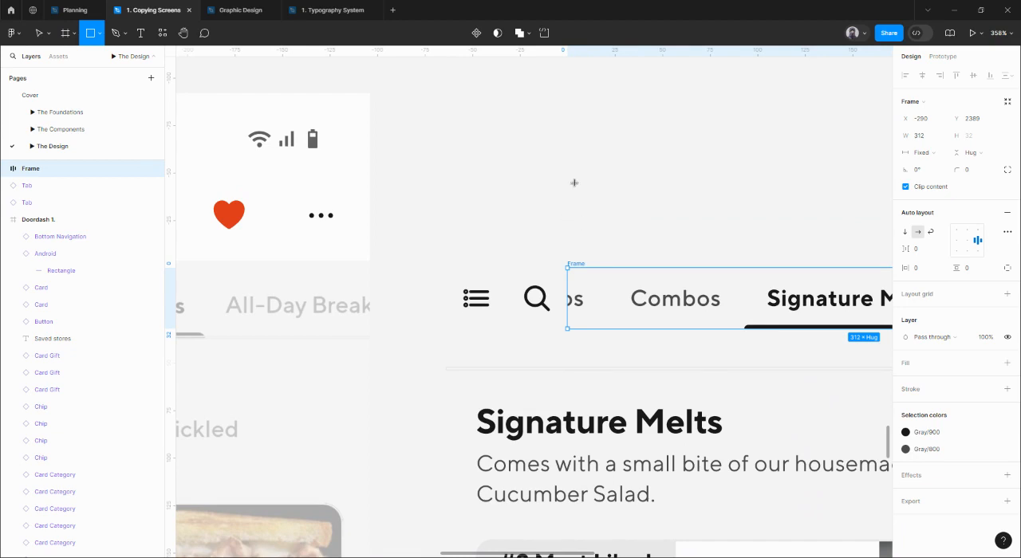
pyautogui.moveTo(575, 182); pyautogui.dragTo(588, 230)
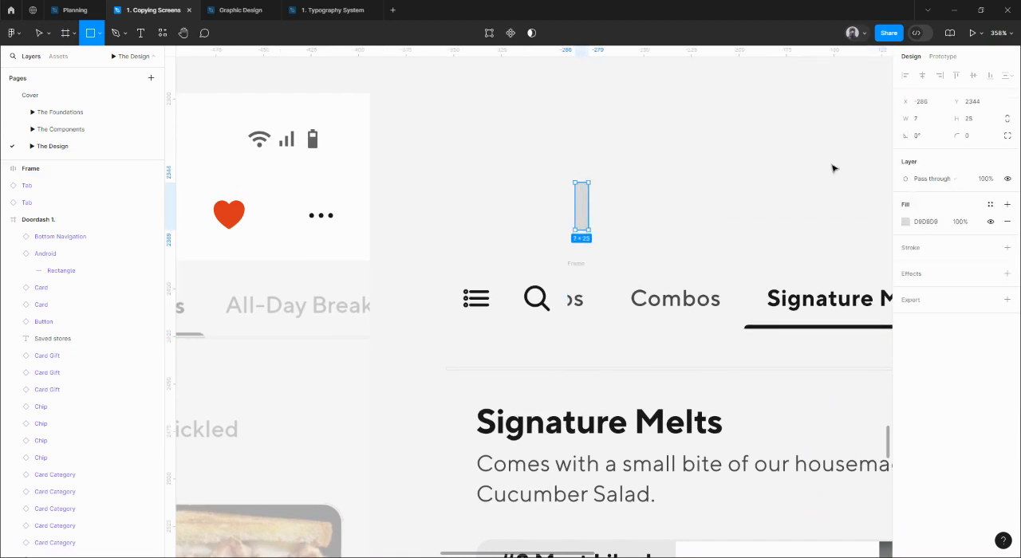
pyautogui.click(920, 122)
pyautogui.press('Return')
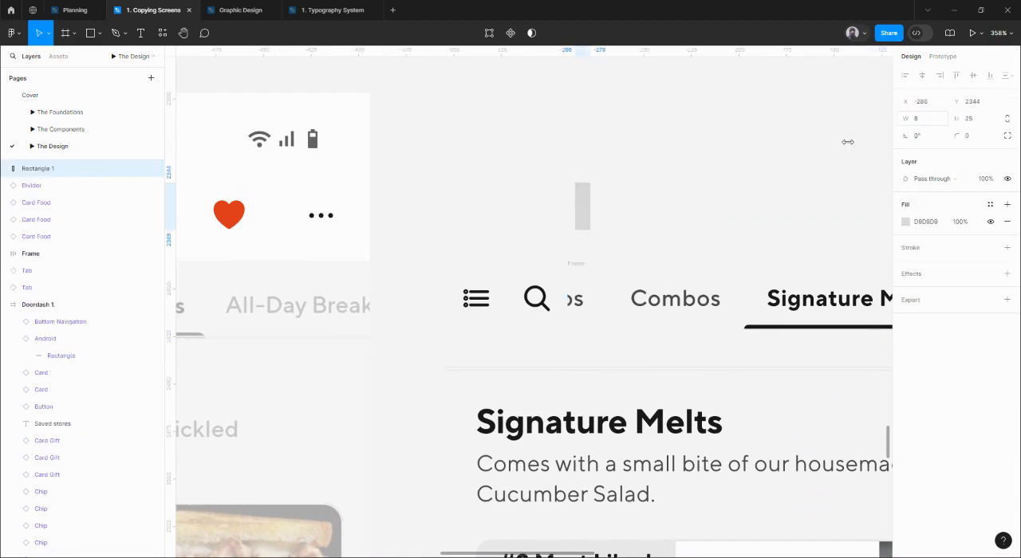
# Change the narrow rectangle's fill colour to FFFFFF.
pyautogui.click(934, 226)
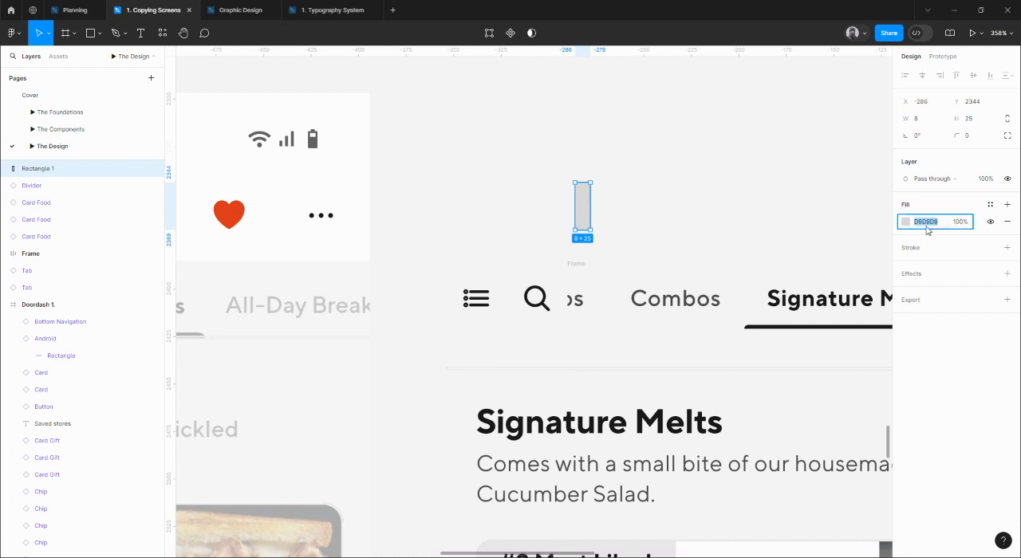
pyautogui.write('FFFFFF')
pyautogui.press('Return')
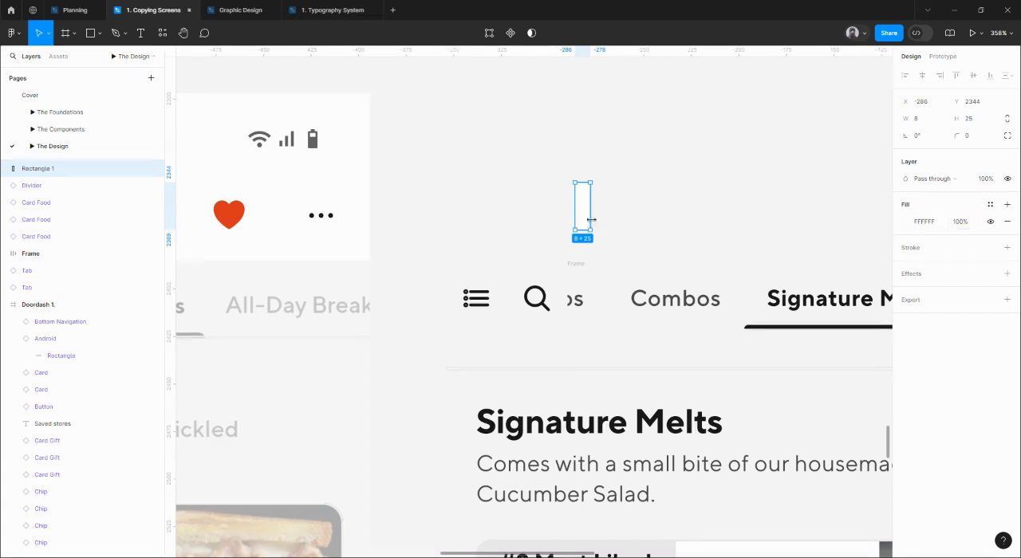
# Place the white rectangle inside the tab frame with absolute position, aligned to the frame's top-left corner at X 0, Y 0.
pyautogui.moveTo(582, 228); pyautogui.dragTo(590, 299)
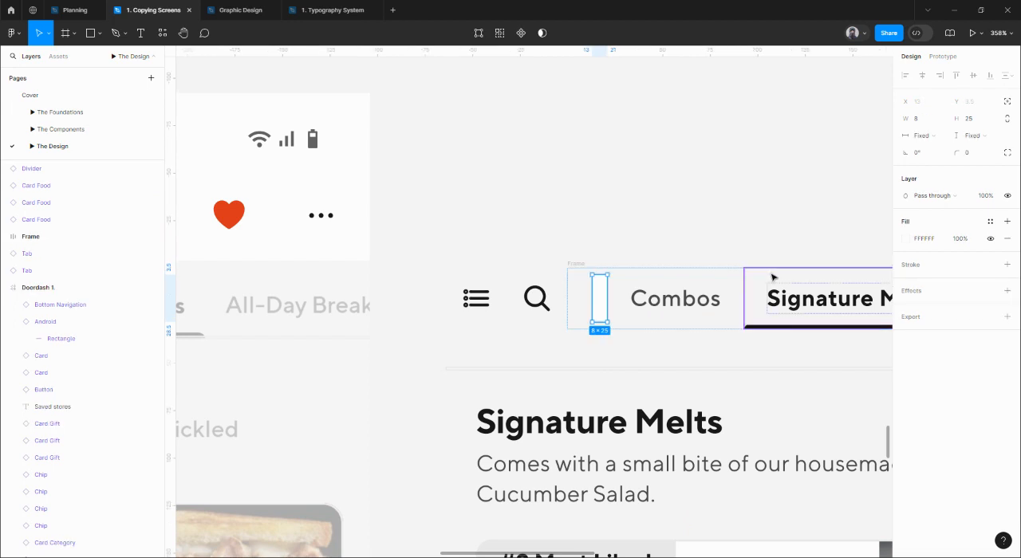
pyautogui.click(1007, 104)
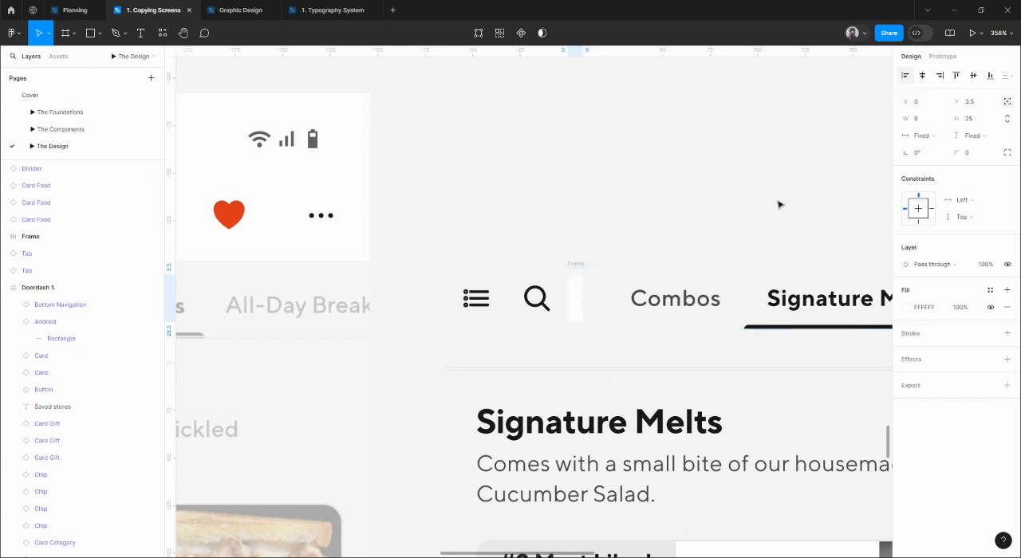
pyautogui.click(955, 75)
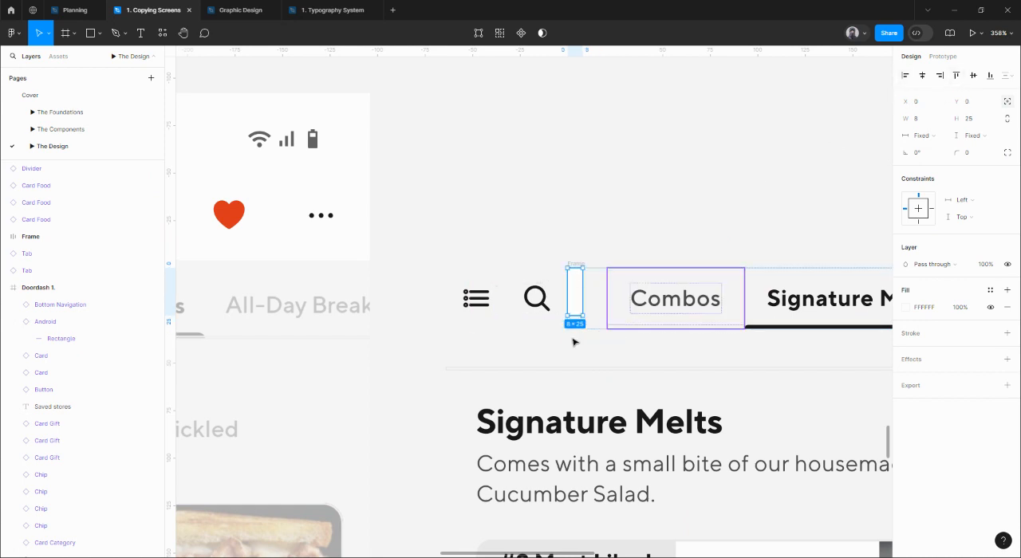
# Stretch the white rectangle downward to 32 px high so it spans the tab frame's full height.
pyautogui.scroll(5, 571, 342)
pyautogui.moveTo(555, 273); pyautogui.dragTo(558, 319)
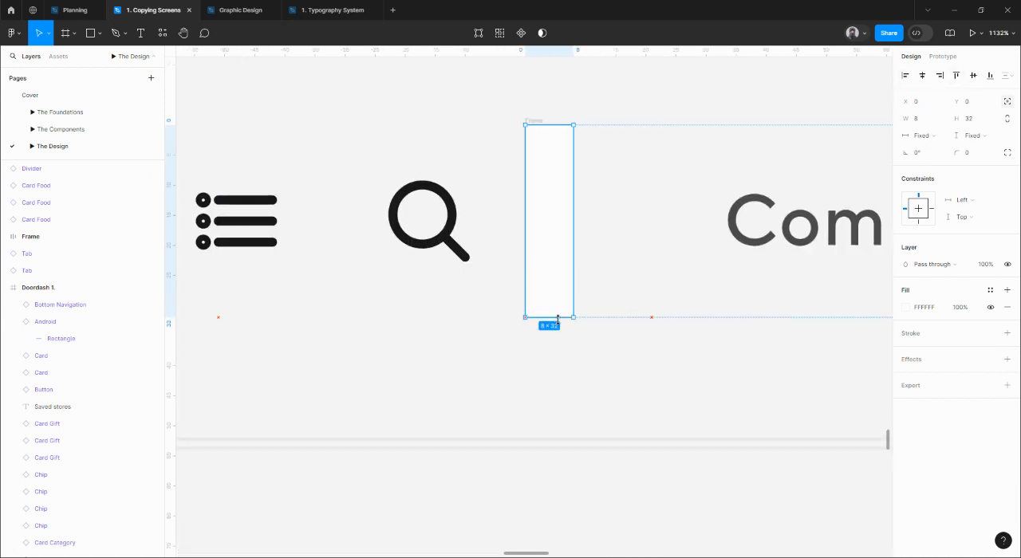
pyautogui.hscroll(2, 558, 335)
pyautogui.scroll(1, 559, 335)
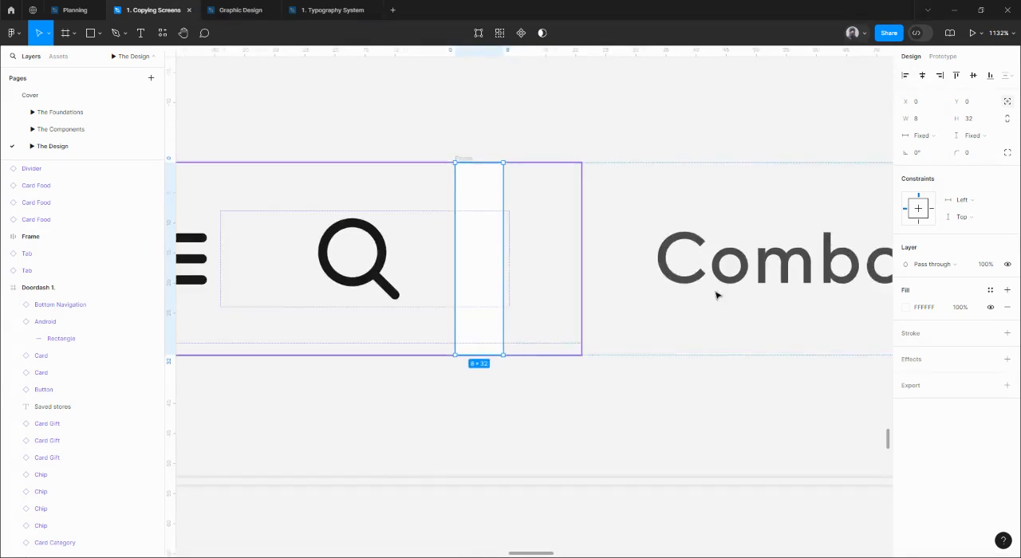
# Change the narrow rectangle's fill to a horizontal linear gradient with both colour stops set to FFFFFF.
pyautogui.click(906, 308)
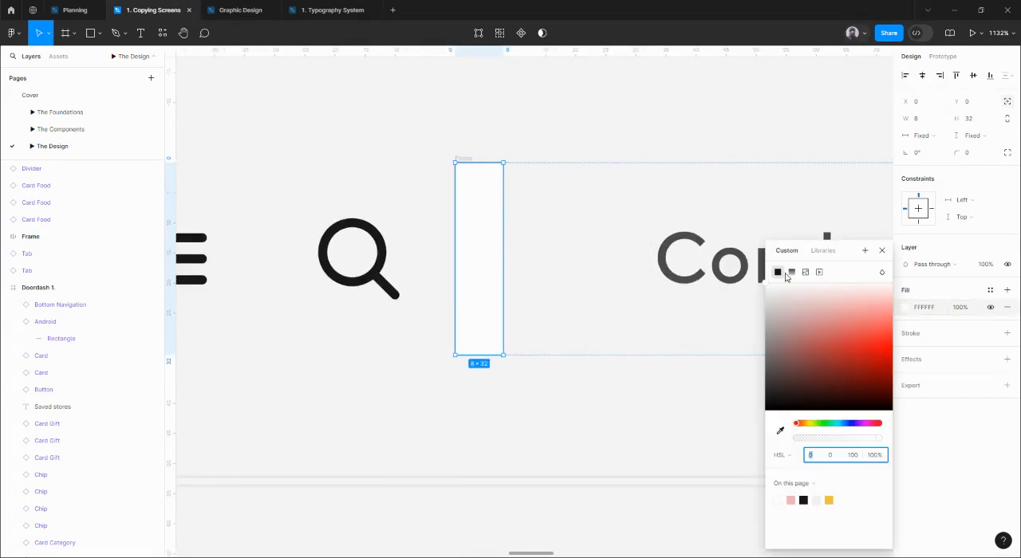
pyautogui.click(790, 273)
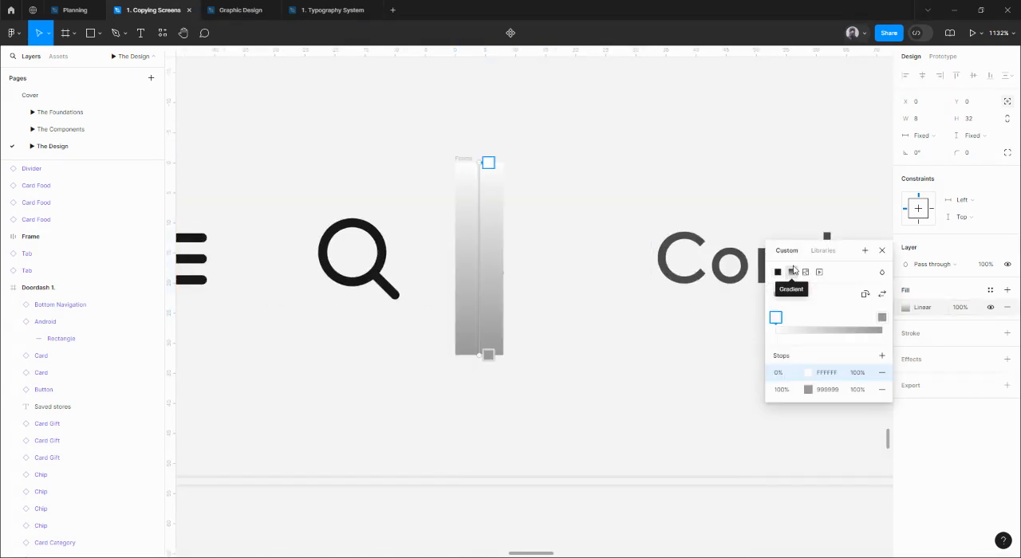
pyautogui.click(866, 295)
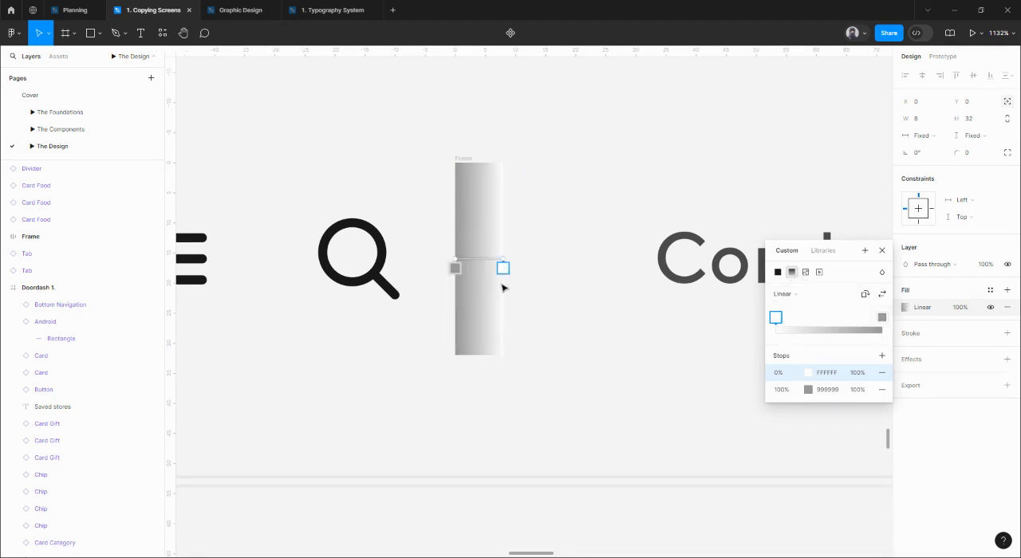
pyautogui.click(839, 374)
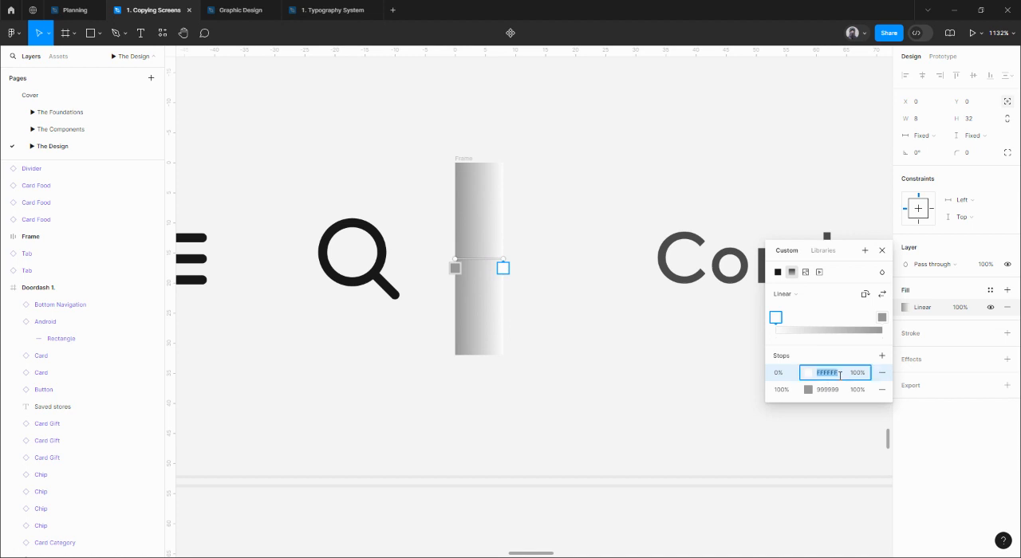
pyautogui.click(842, 390)
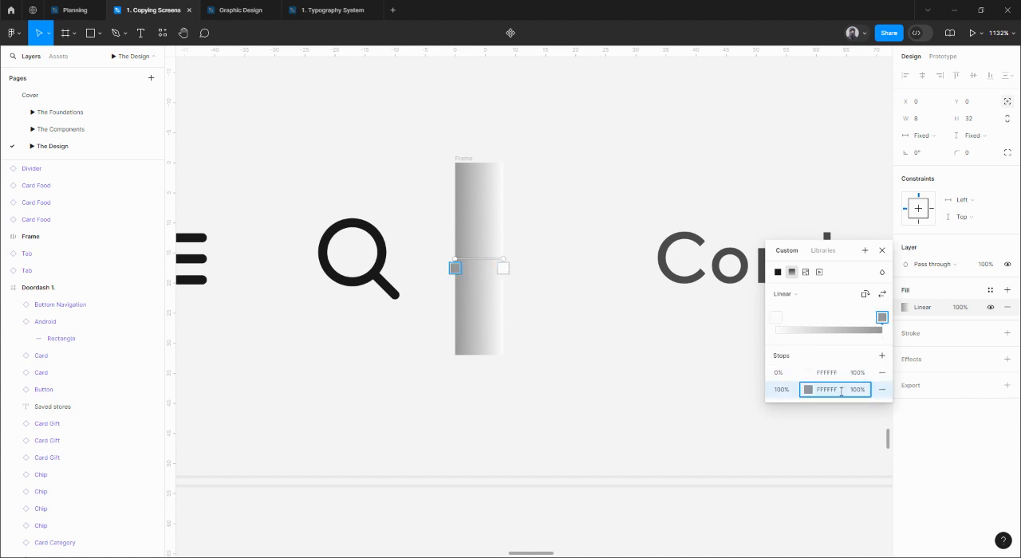
pyautogui.press('Return')
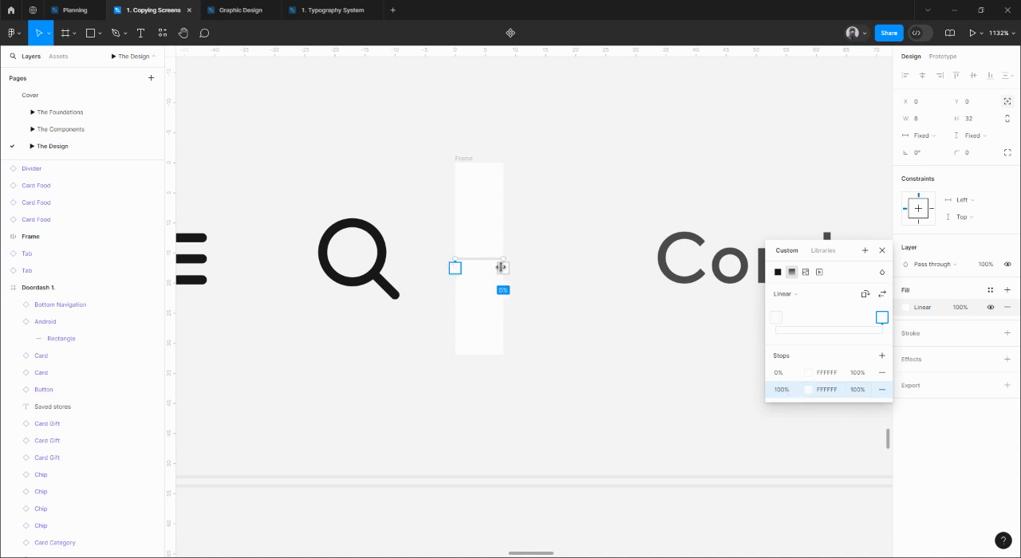
# Set the gradient's 0% stop to 0% opacity and pull its transparent end slightly inward from the rectangle's edge.
pyautogui.click(859, 374)
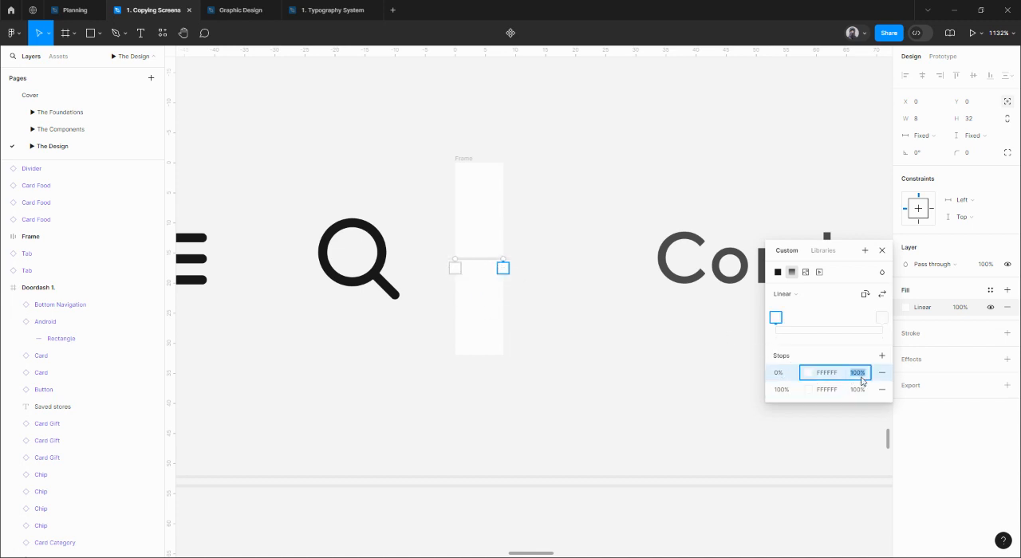
pyautogui.write('0')
pyautogui.press('Return')
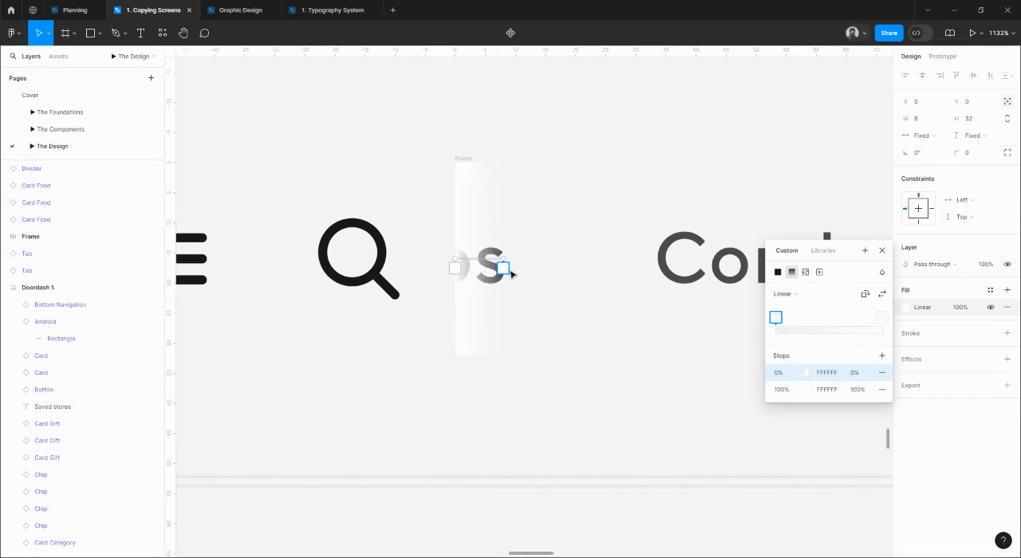
pyautogui.moveTo(507, 258)
pyautogui.mouseDown()
pyautogui.moveTo(540, 259)
pyautogui.moveTo(496, 259)
pyautogui.mouseUp()
pyautogui.click(881, 251)
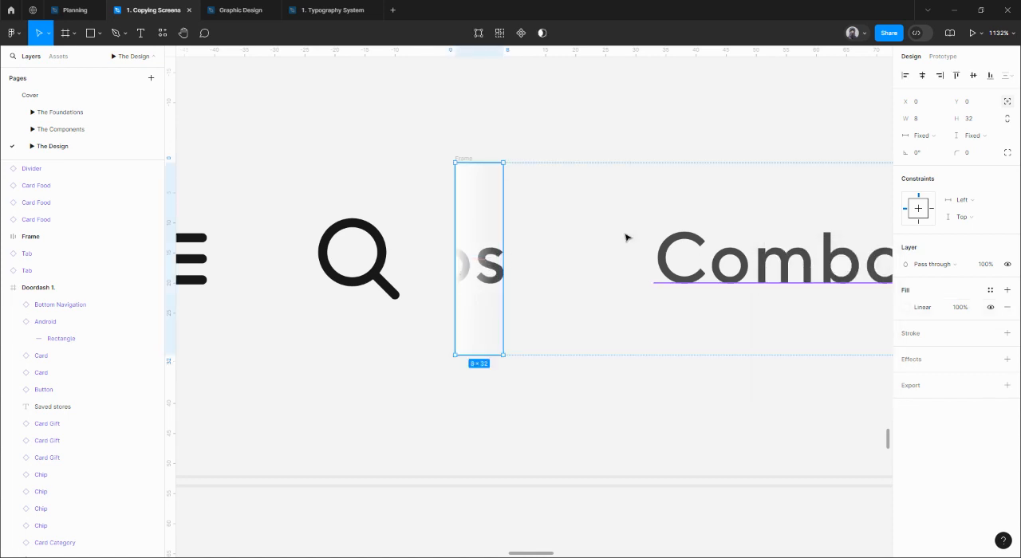
pyautogui.scroll(-4, 627, 236)
pyautogui.click(609, 197)
pyautogui.moveTo(664, 227); pyautogui.dragTo(582, 226)
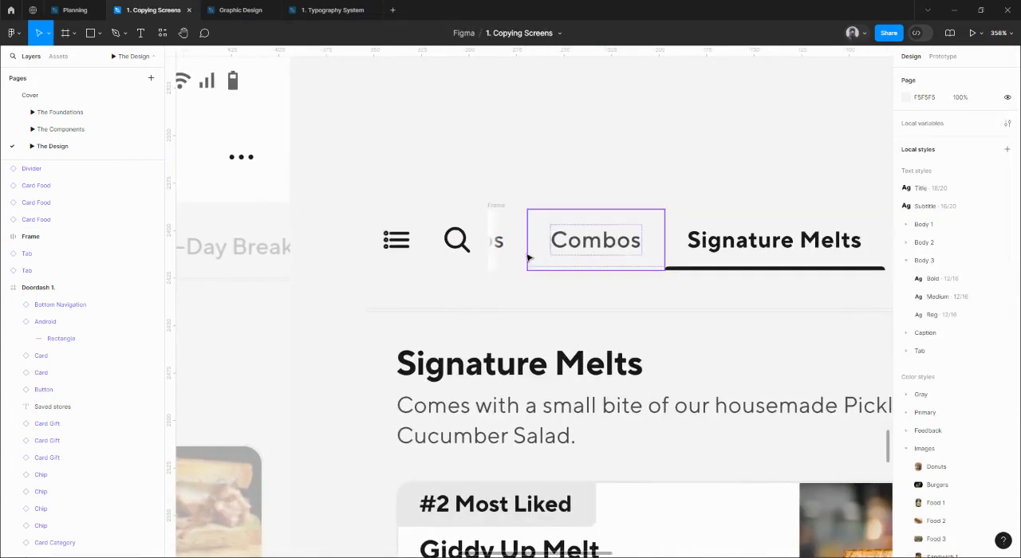
pyautogui.scroll(-2, 629, 221)
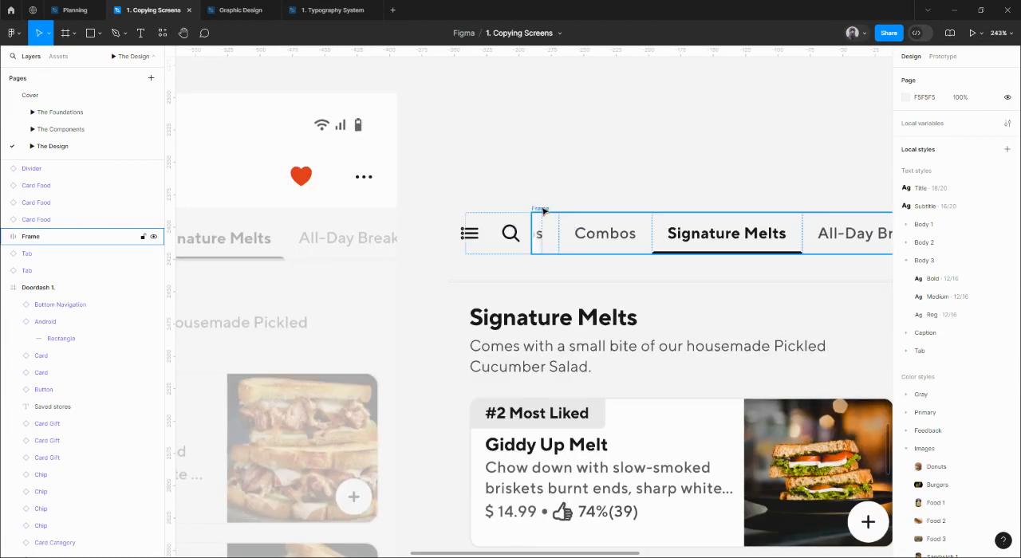
pyautogui.click(538, 210)
pyautogui.keyDown('shift'); pyautogui.click(510, 233); pyautogui.keyUp('shift')
pyautogui.keyDown('shift'); pyautogui.click(467, 233); pyautogui.keyUp('shift')
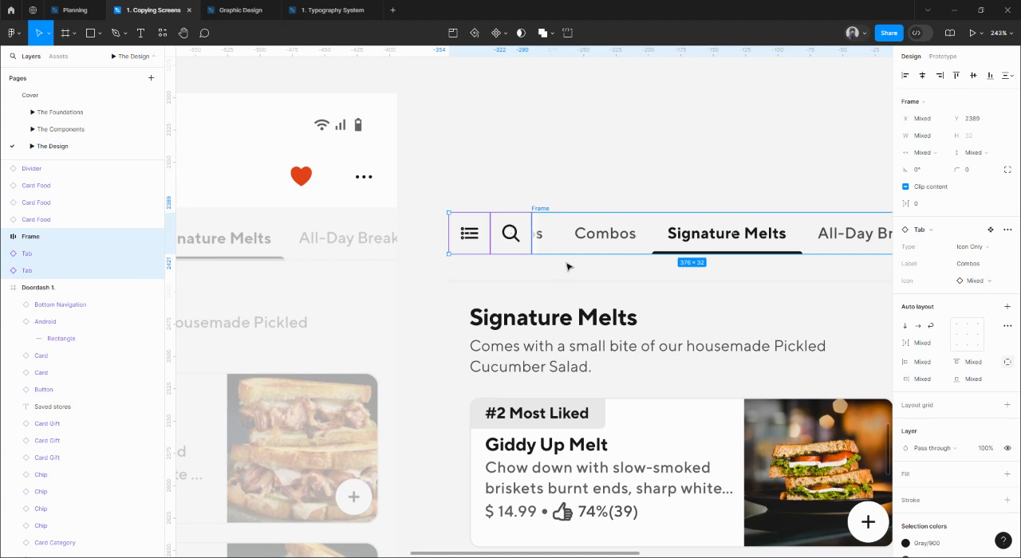
pyautogui.click(530, 165)
# Combine the list icon tab, the search icon tab and the clipped tab frame into one auto layout.
pyautogui.click(468, 227)
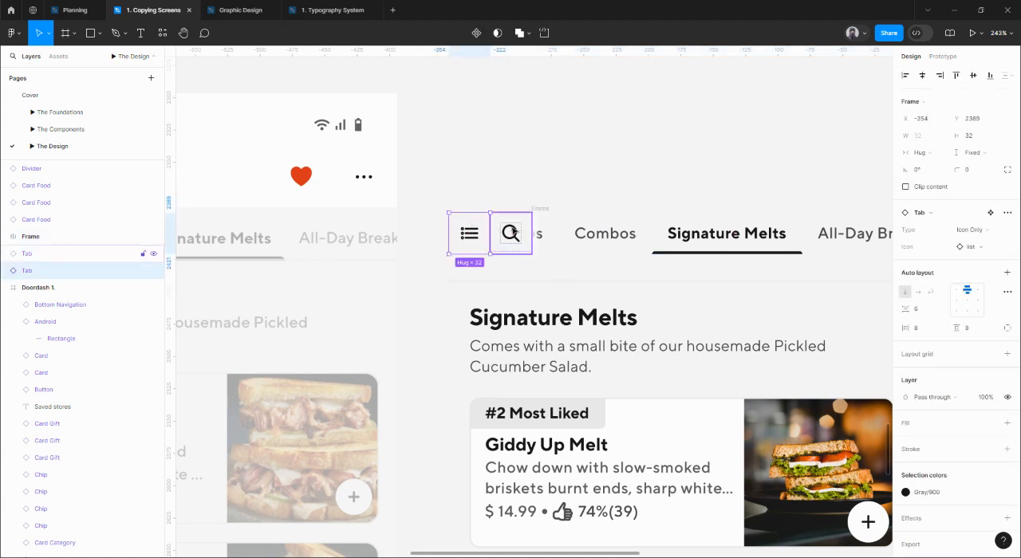
pyautogui.keyDown('shift'); pyautogui.click(517, 236); pyautogui.keyUp('shift')
pyautogui.keyDown('shift'); pyautogui.click(547, 210); pyautogui.keyUp('shift')
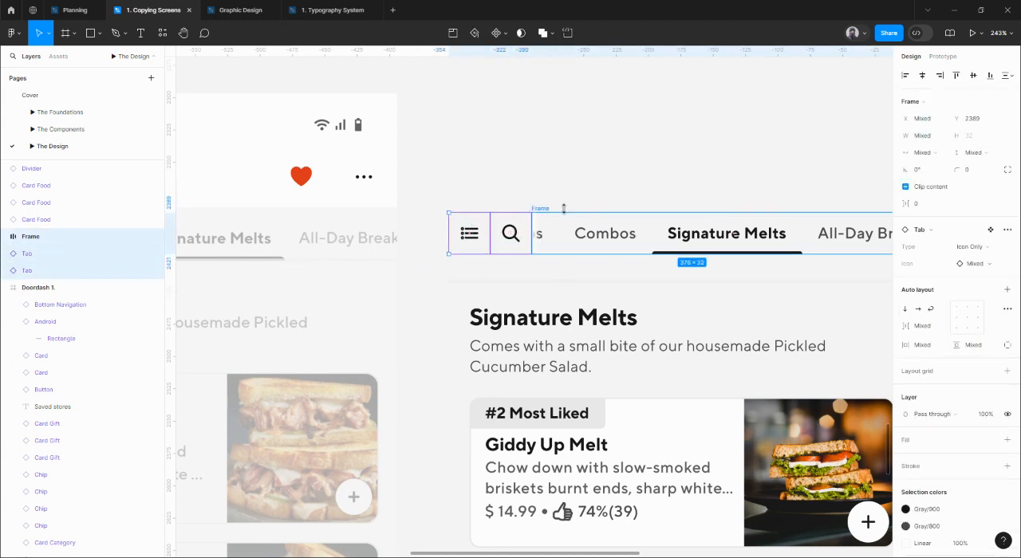
pyautogui.hotkey('shift', 'a')
# Rename the new auto layout frame around the whole tab row as Tabs.
pyautogui.doubleClick(459, 212)
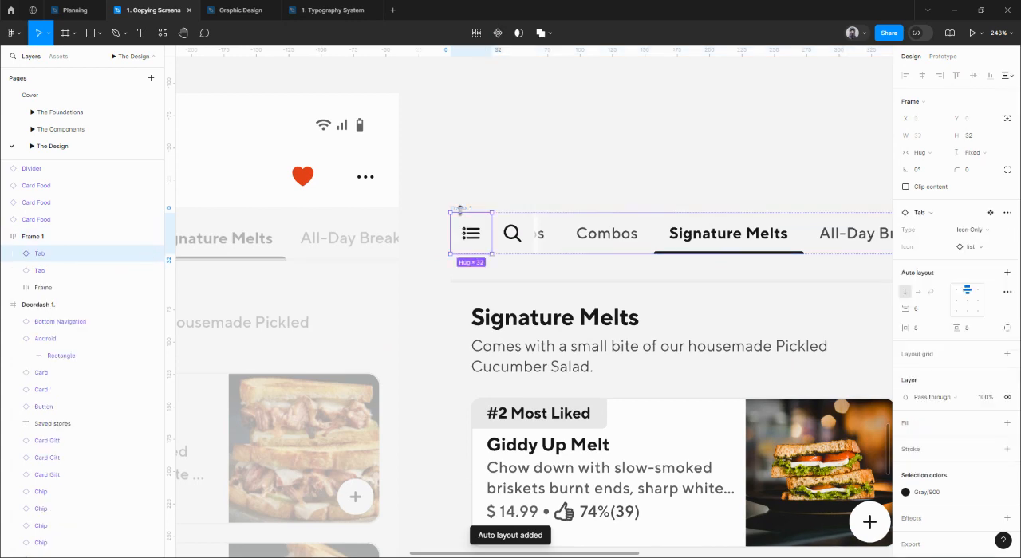
pyautogui.click(459, 210)
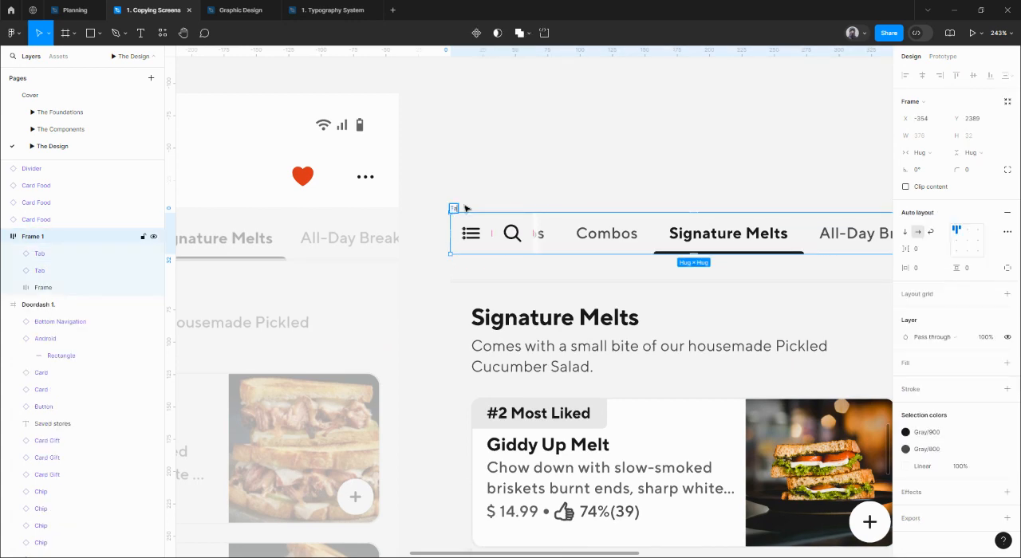
pyautogui.press('Return')
# Move the Tabs frame into the DoorDash 3 screen, over the faded reference tab row.
pyautogui.scroll(-5, 745, 227)
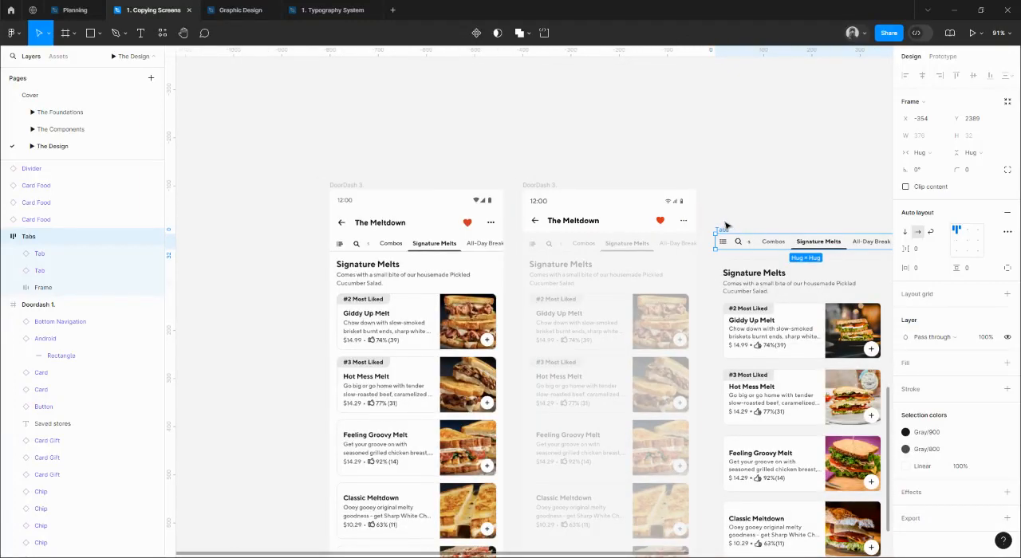
pyautogui.scroll(2, 724, 228)
pyautogui.moveTo(642, 234); pyautogui.dragTo(476, 237)
# Open the library colours for the DoorDash 3 screen frame's fill.
pyautogui.click(476, 186)
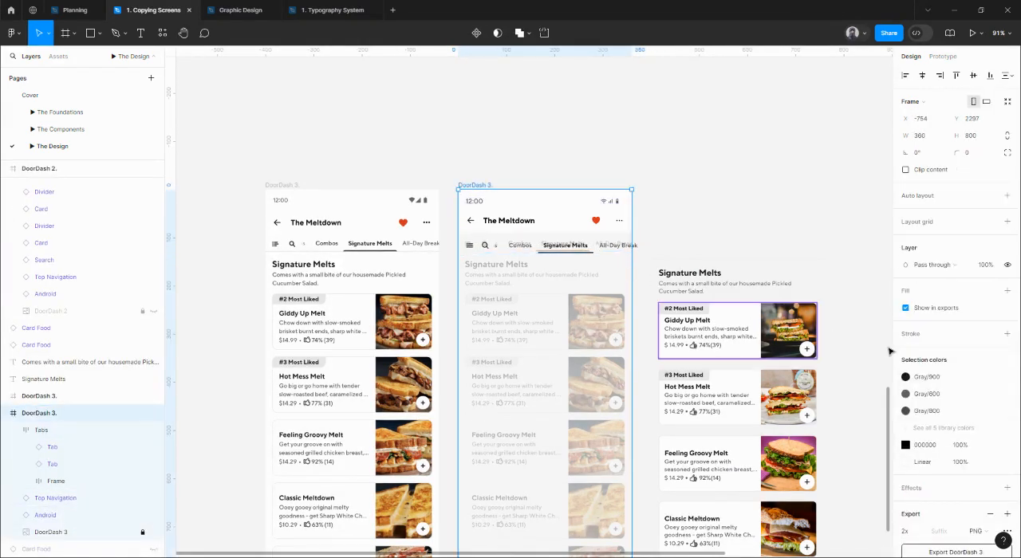
pyautogui.click(989, 290)
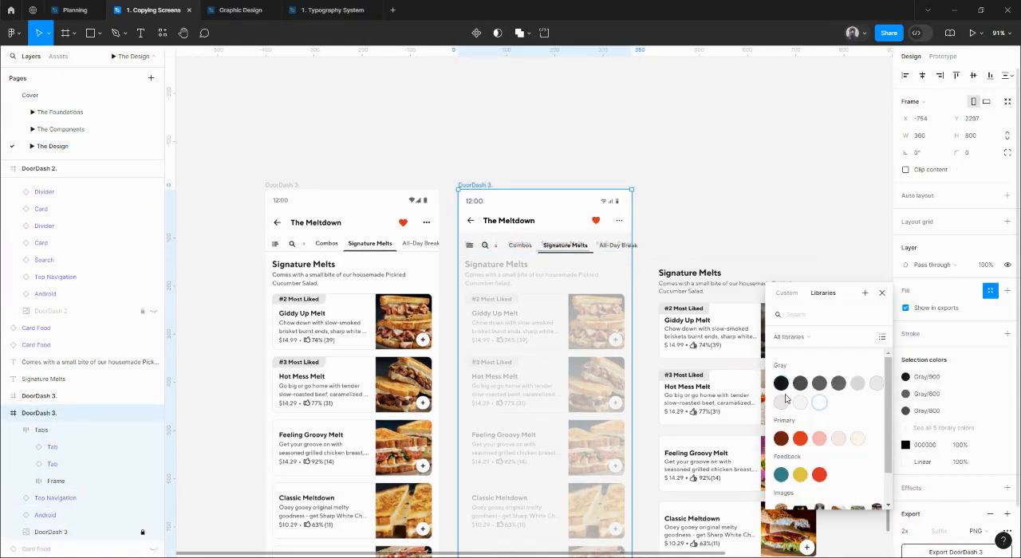
pyautogui.press('Escape')
# Reposition the Tabs frame within the DoorDash 3 screen to X 0, Y 96, directly below the top navigation.
pyautogui.scroll(5, 448, 231)
pyautogui.click(491, 248)
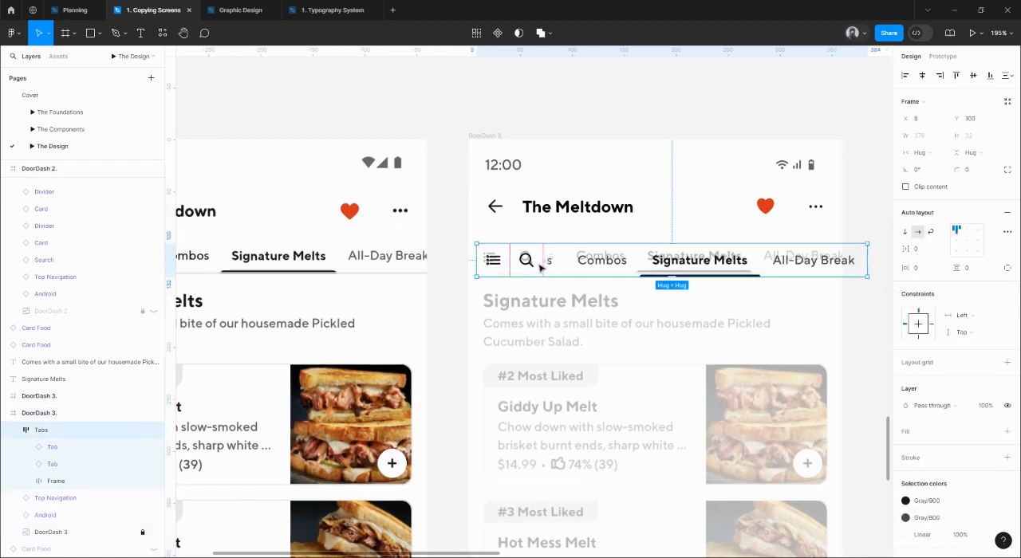
pyautogui.moveTo(540, 268); pyautogui.dragTo(716, 274)
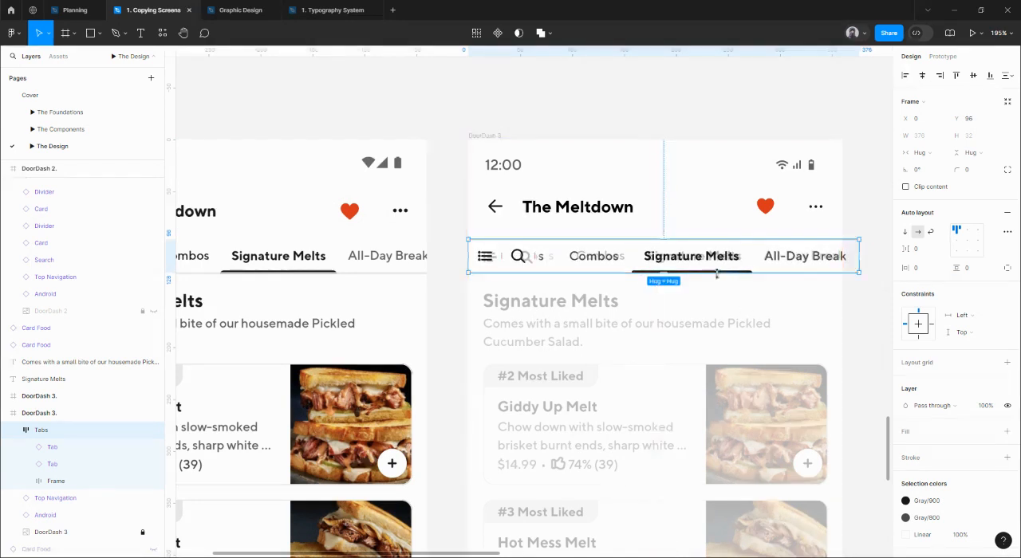
pyautogui.press('alt')
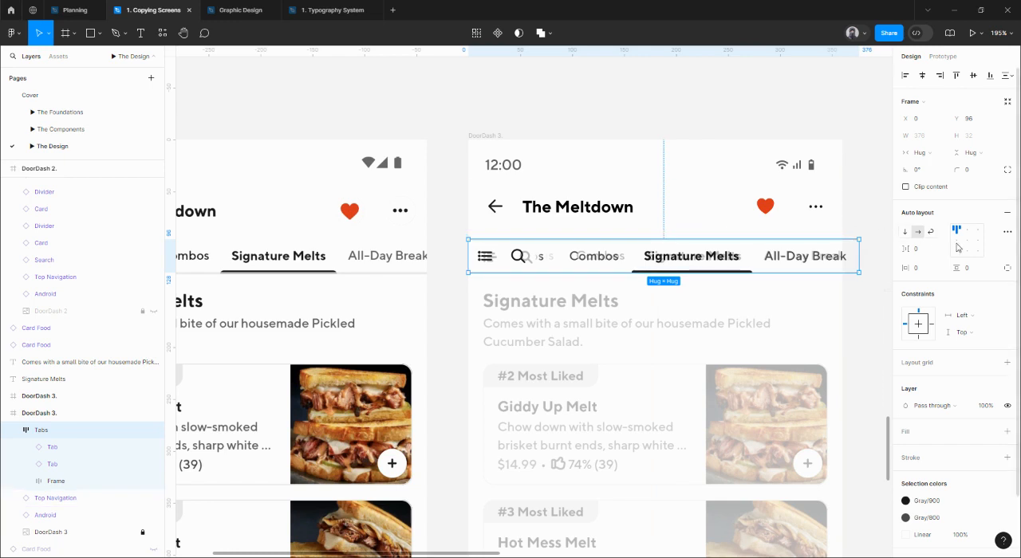
# Give the Tabs frame individual side padding, with a top padding of 8.
pyautogui.click(1008, 270)
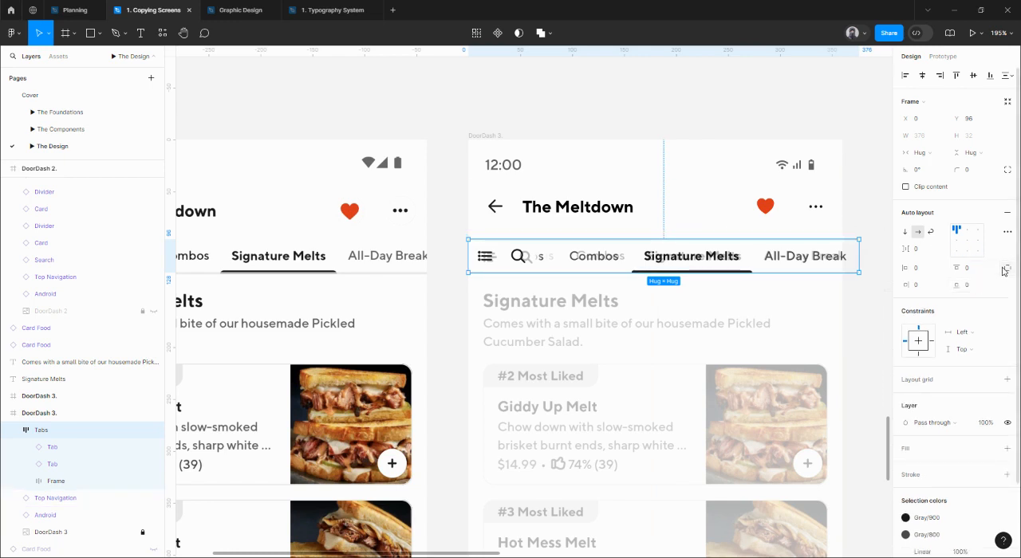
pyautogui.click(973, 273)
pyautogui.write('8')
pyautogui.press('Return')
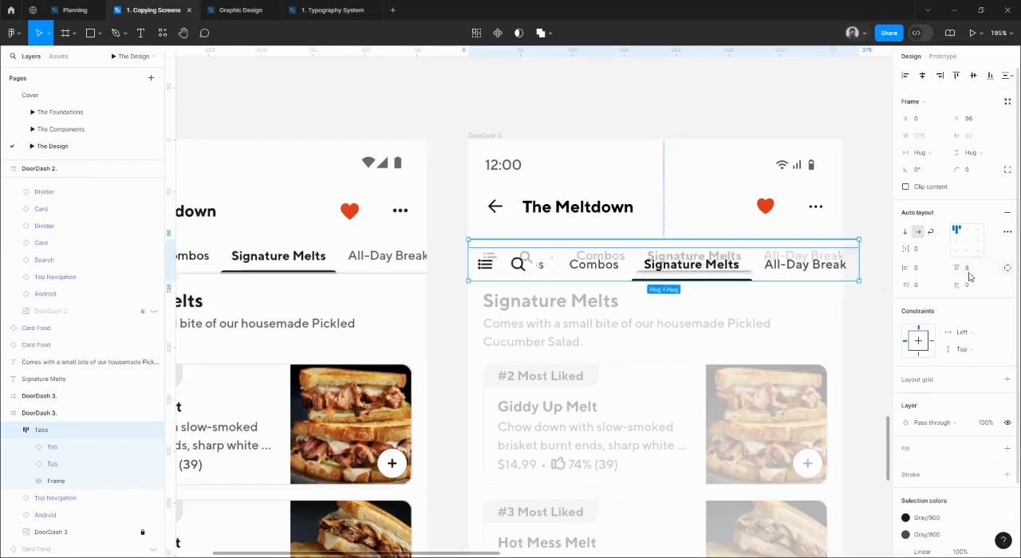
# Shift the Tabs frame up to Y 88 and apply the Gray/100 library colour as its fill.
pyautogui.hotkey('shift', 'Up')
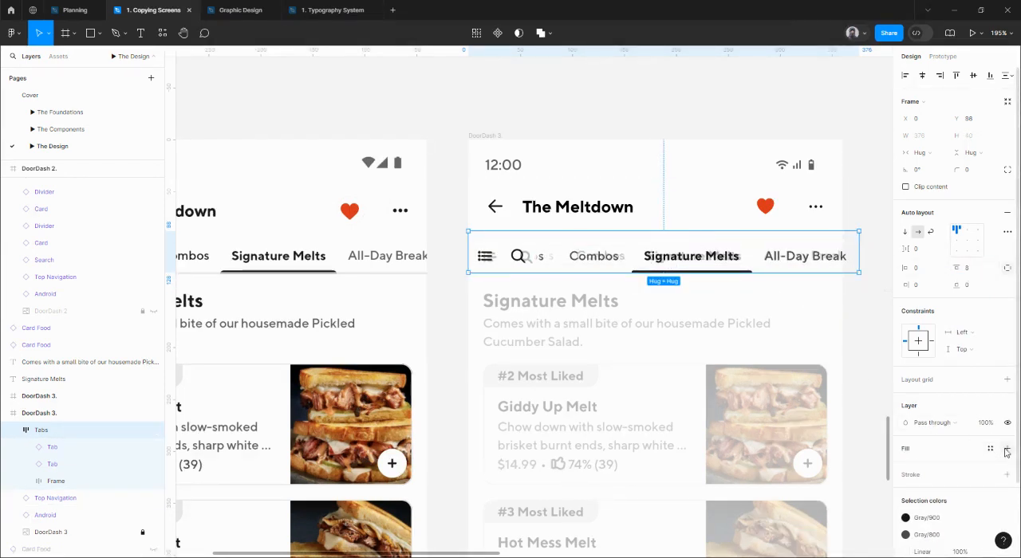
pyautogui.click(990, 449)
pyautogui.click(823, 443)
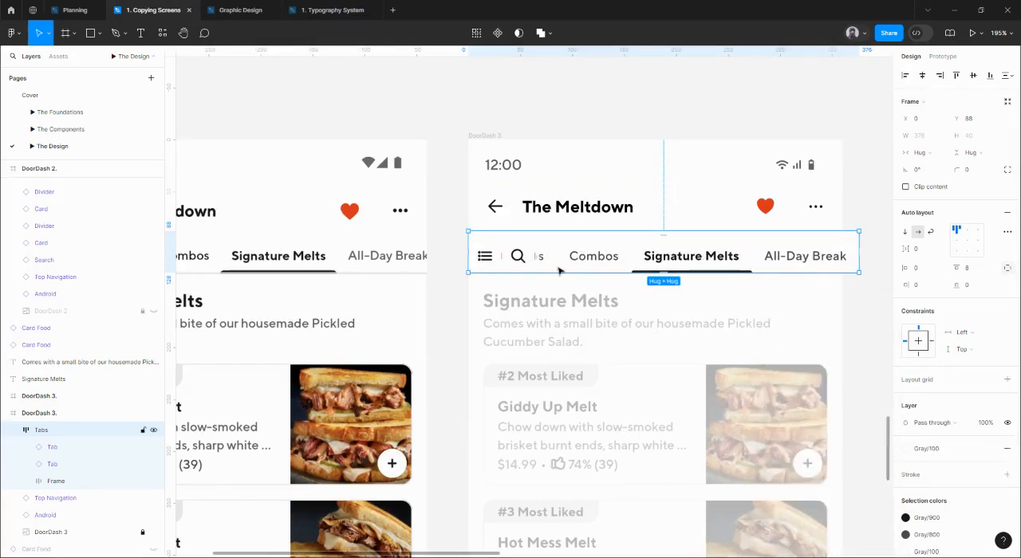
# Extend the transparent end of the white rectangle's gradient slightly past its edge to soften the fade beside the search icon.
pyautogui.scroll(10, 543, 267)
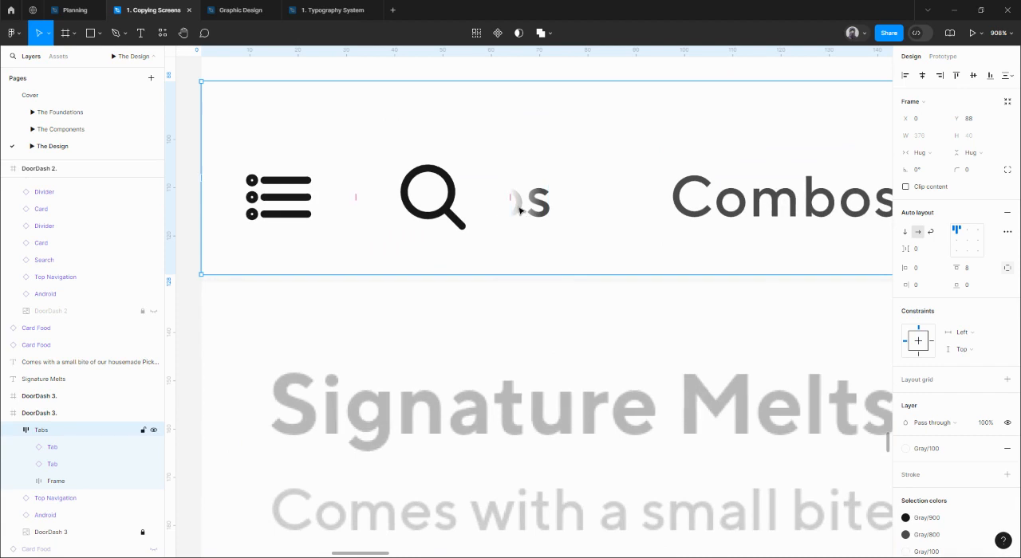
pyautogui.click(528, 206)
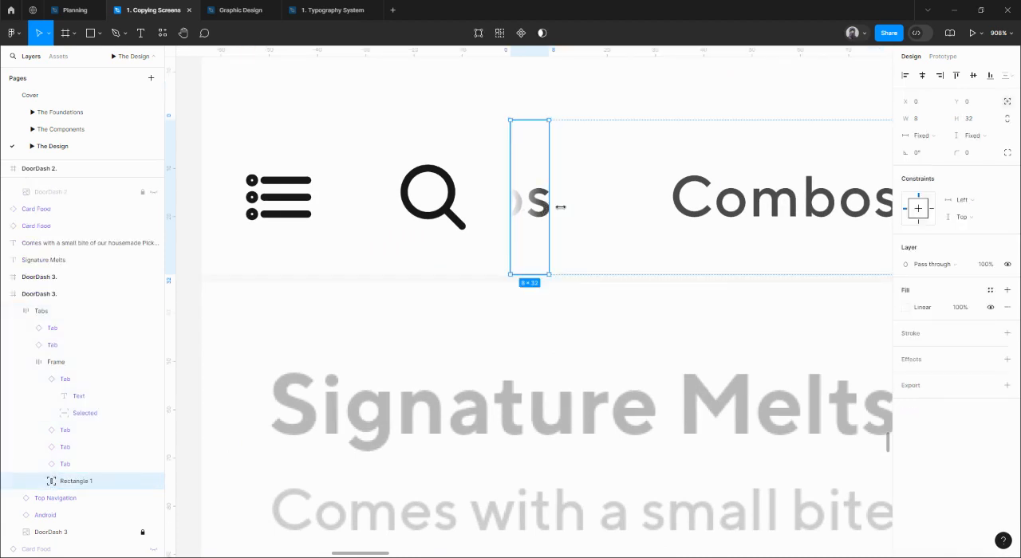
pyautogui.click(907, 307)
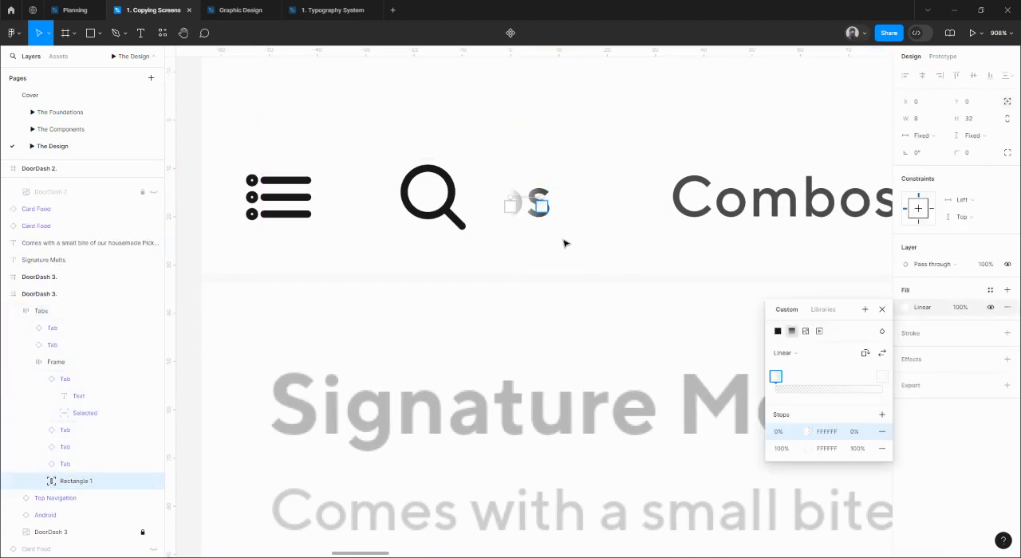
pyautogui.moveTo(540, 200); pyautogui.dragTo(558, 199)
pyautogui.scroll(-5, 558, 199)
pyautogui.scroll(1, 558, 200)
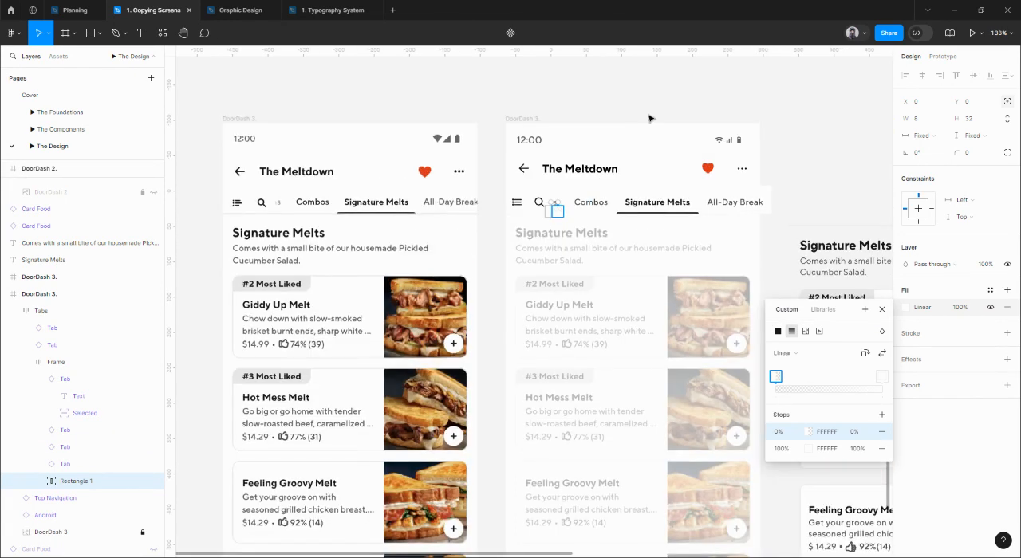
pyautogui.click(650, 118)
# Move the divider component into the DoorDash 3 screen at X 0, Y 127, along the lower edge of the tab row.
pyautogui.hscroll(1, 606, 223)
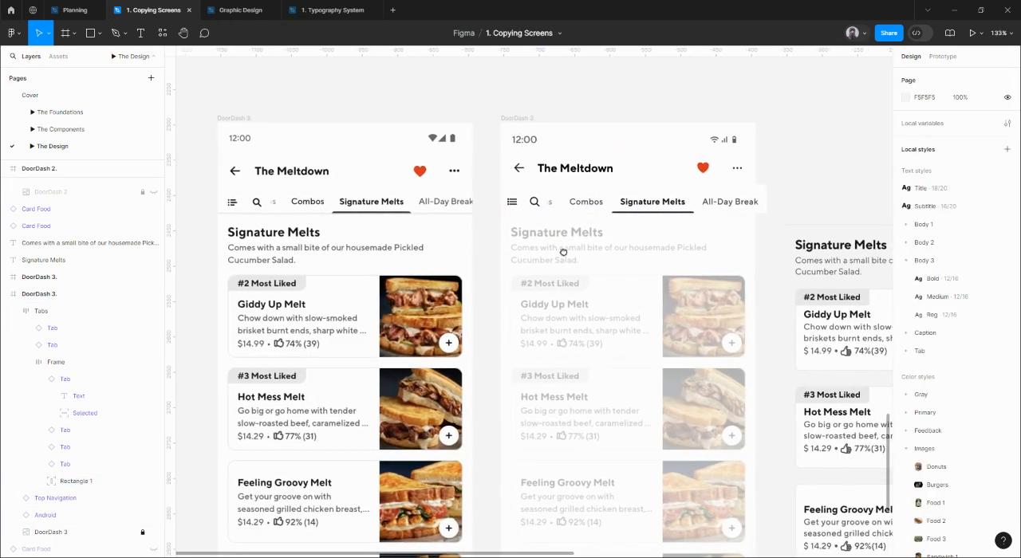
pyautogui.click(676, 202)
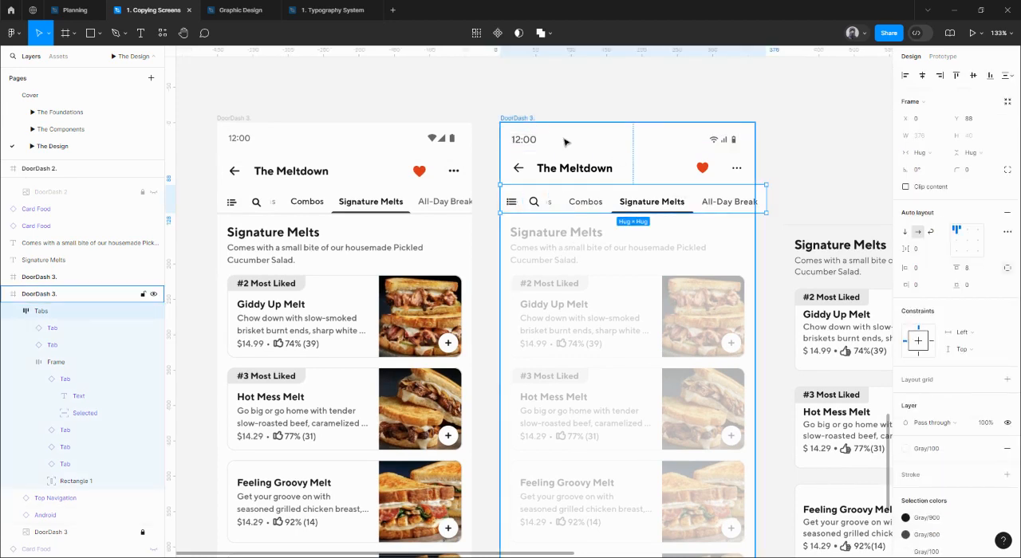
pyautogui.scroll(5, 459, 204)
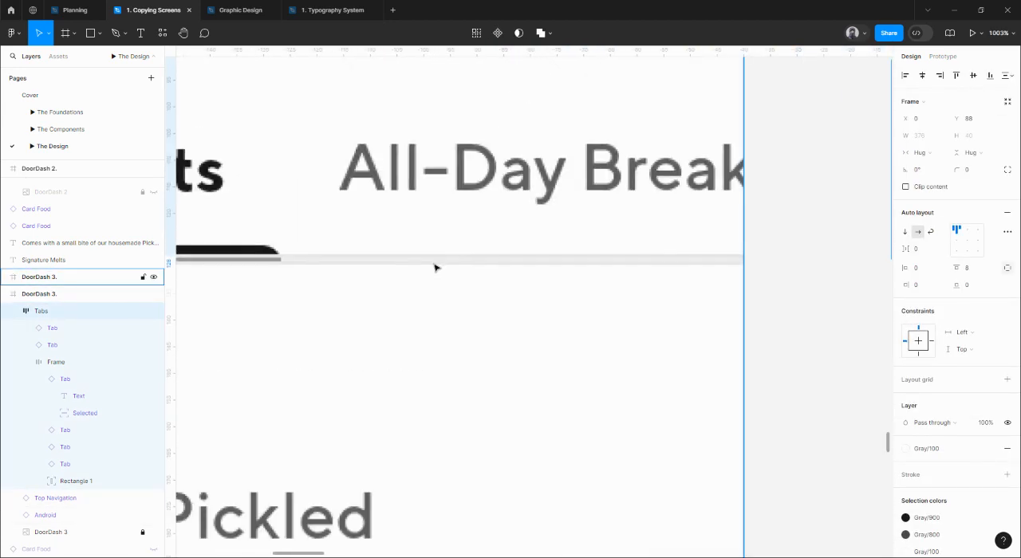
pyautogui.scroll(-3, 430, 269)
pyautogui.scroll(-3, 430, 269)
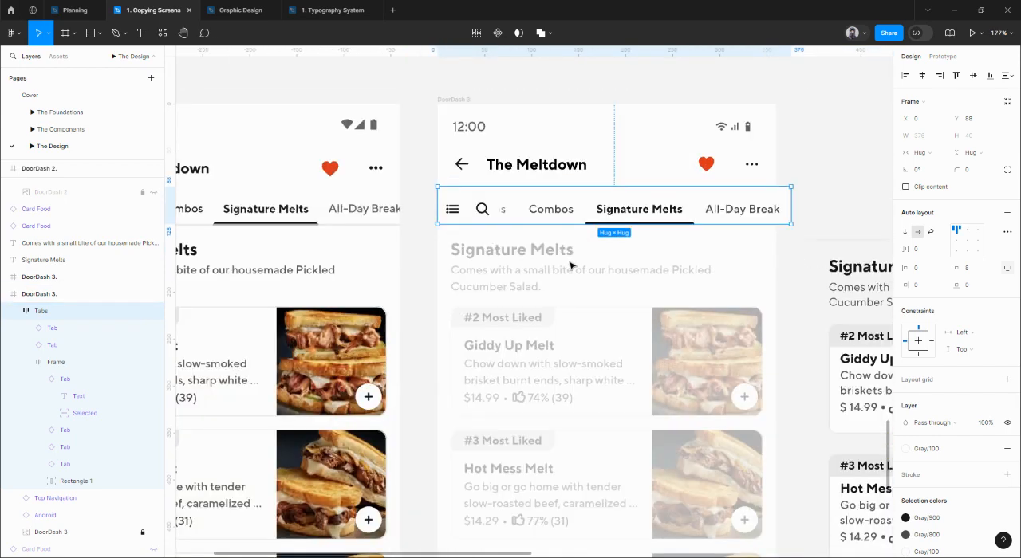
pyautogui.click(839, 239)
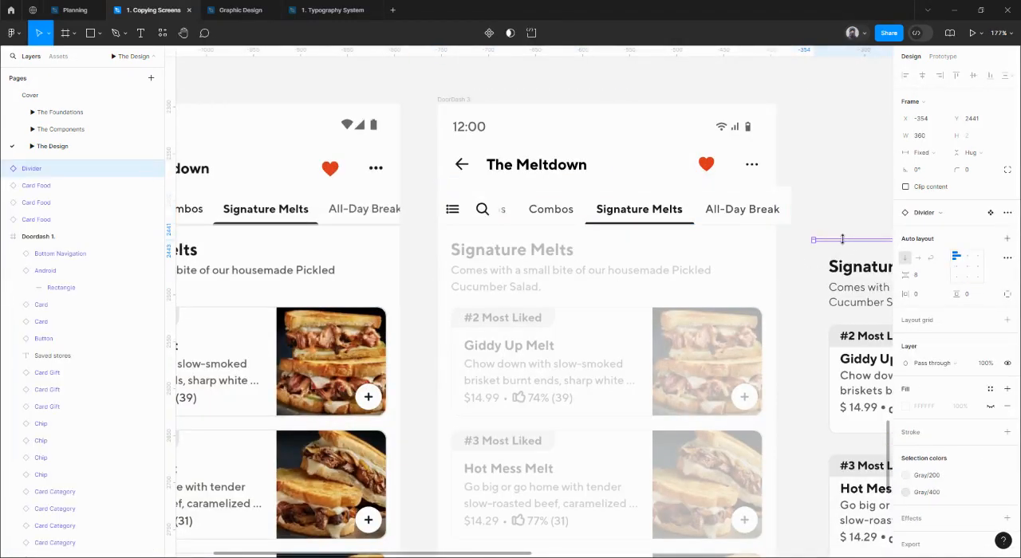
pyautogui.moveTo(842, 239); pyautogui.dragTo(594, 224)
pyautogui.scroll(3, 596, 222)
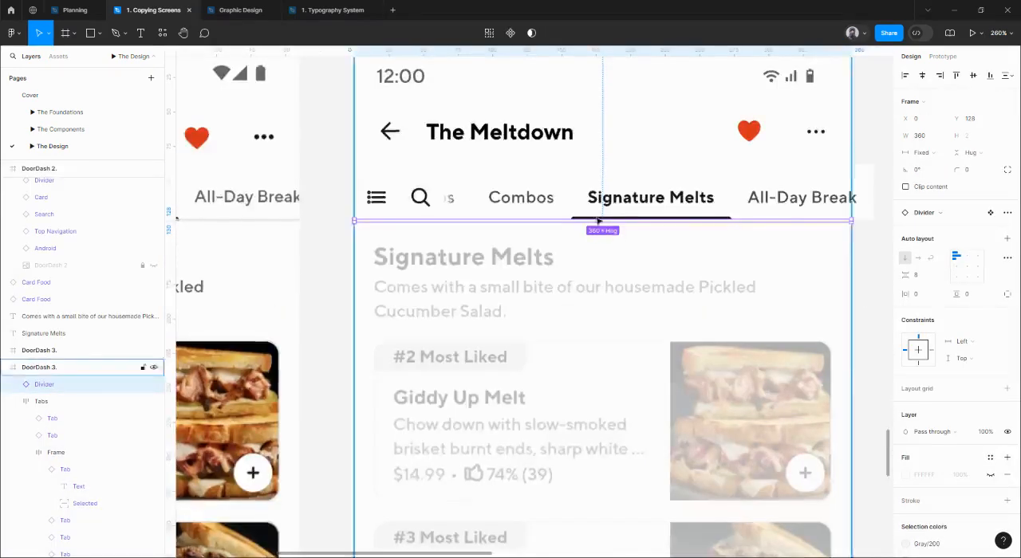
pyautogui.scroll(4, 597, 220)
pyautogui.press('Up')
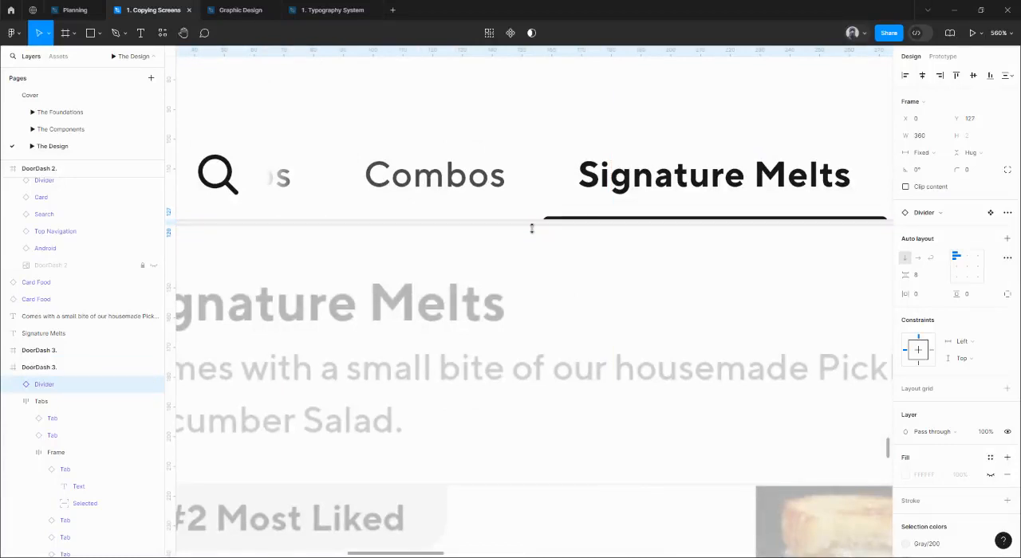
# Collapse the Tabs frame and reorder it above the Divider in the DoorDash 3 layer stack.
pyautogui.click(14, 401)
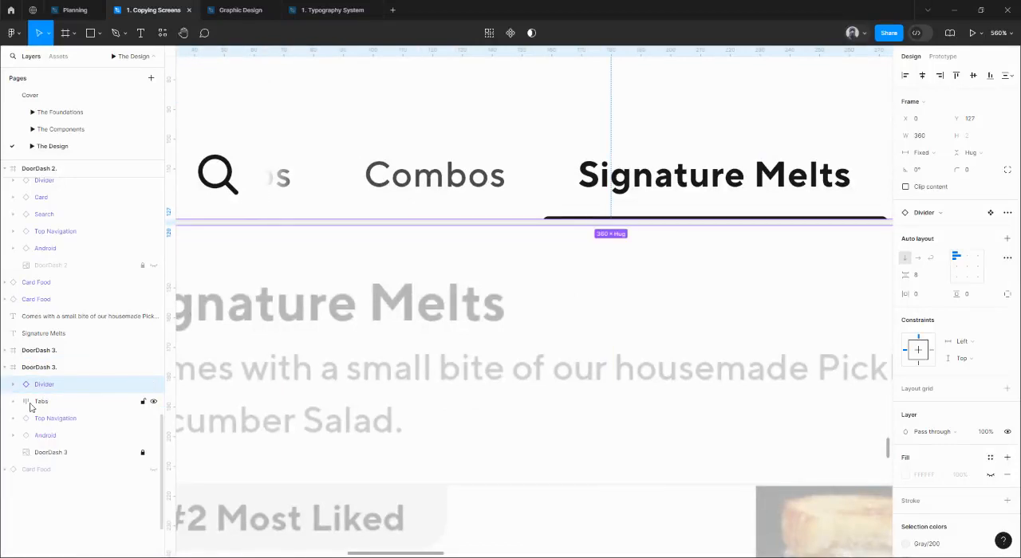
pyautogui.click(42, 401)
pyautogui.hscroll(8, 736, 319)
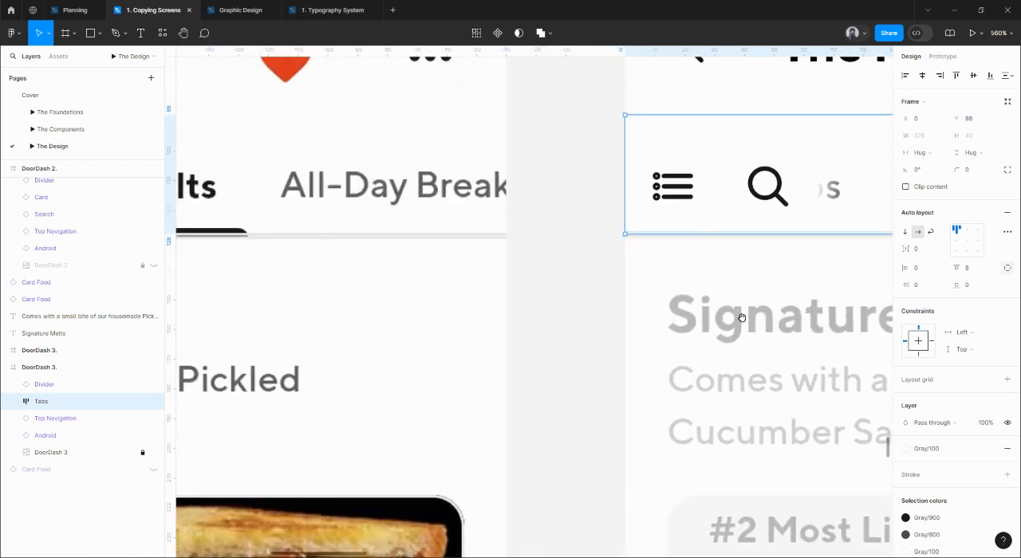
pyautogui.hscroll(-3, 733, 296)
pyautogui.scroll(5, 492, 205)
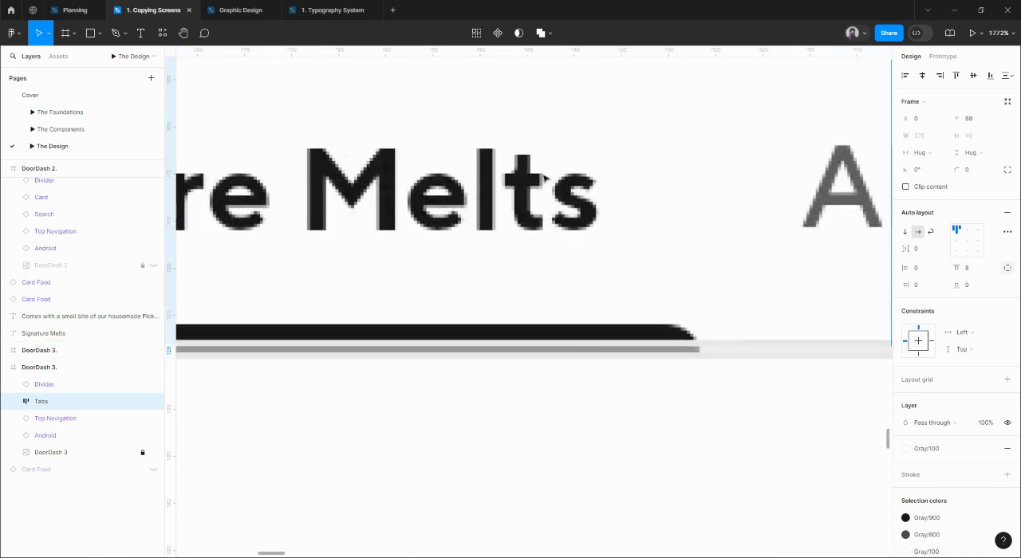
pyautogui.scroll(-6, 468, 241)
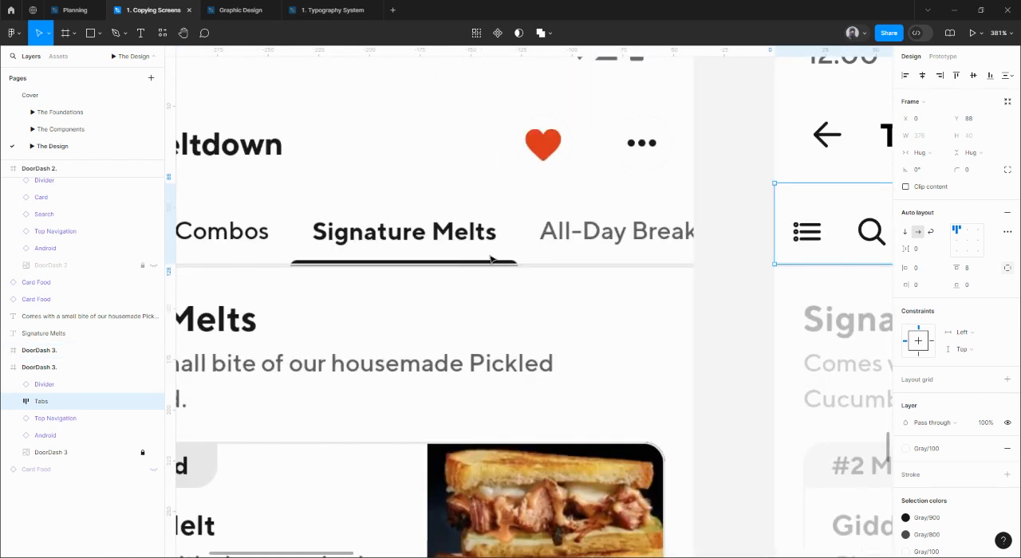
pyautogui.moveTo(732, 278)
pyautogui.mouseDown()
pyautogui.moveTo(350, 277)
pyautogui.moveTo(520, 301)
pyautogui.mouseUp()
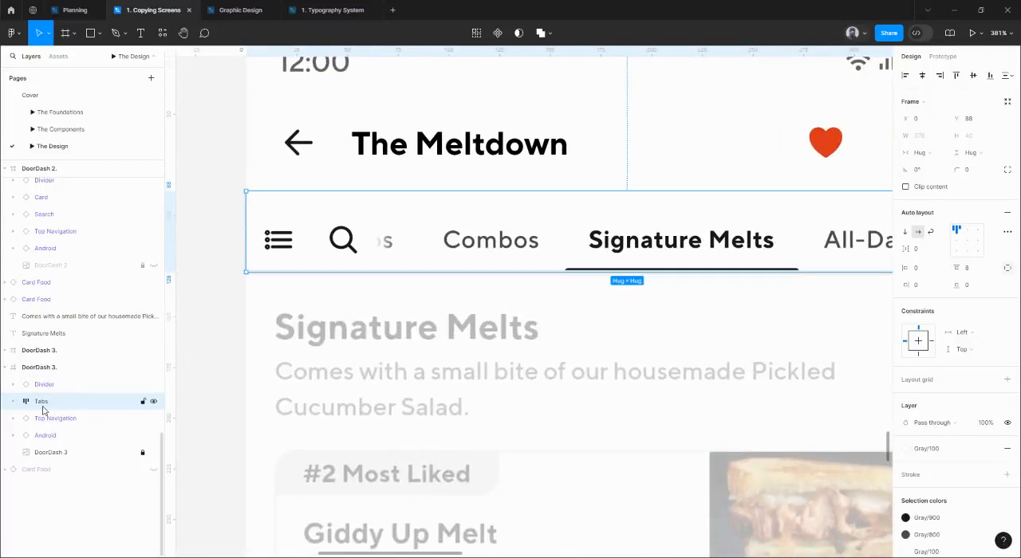
pyautogui.moveTo(48, 400); pyautogui.dragTo(44, 378)
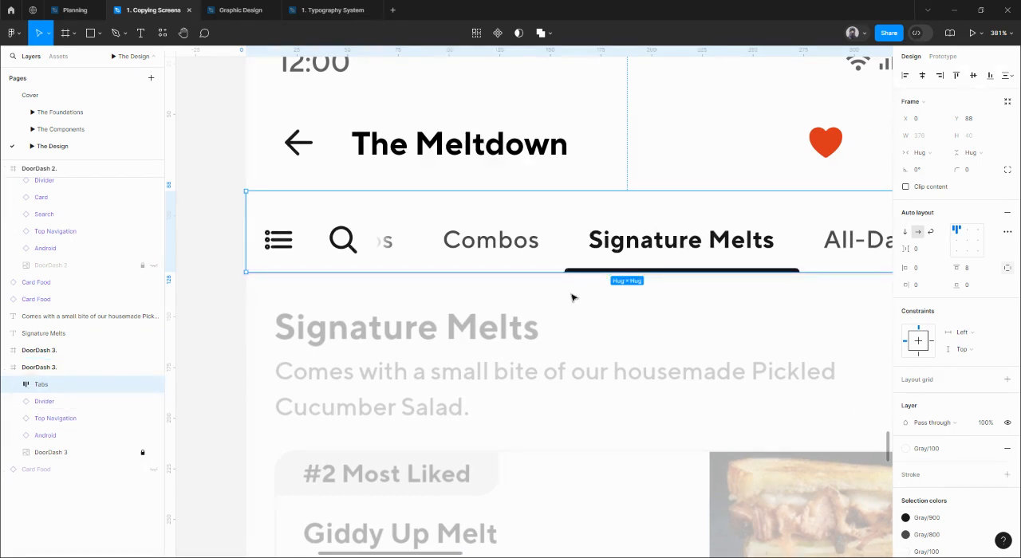
pyautogui.press('Escape')
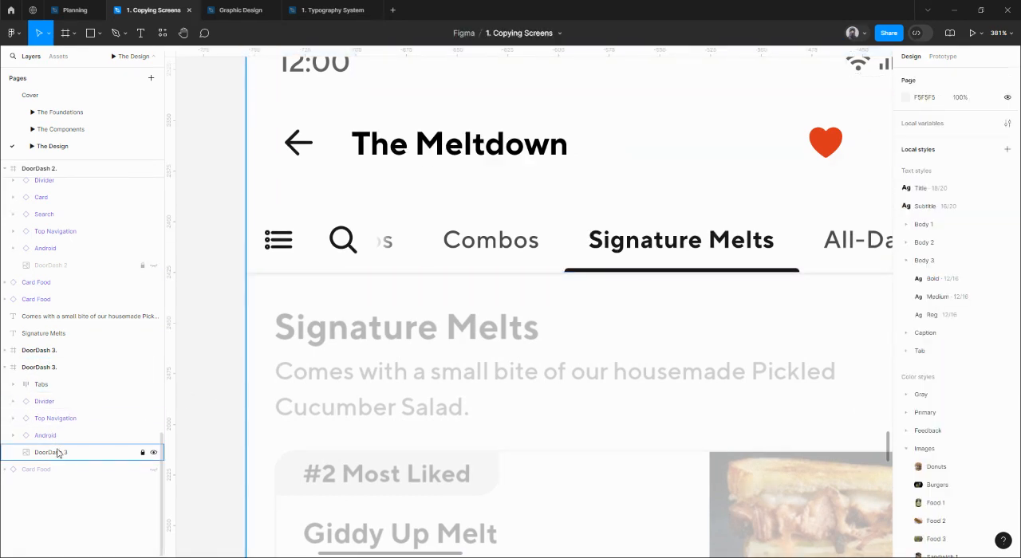
# Shift the divider down so it sits just below the selected tab's black indicator.
pyautogui.click(403, 274)
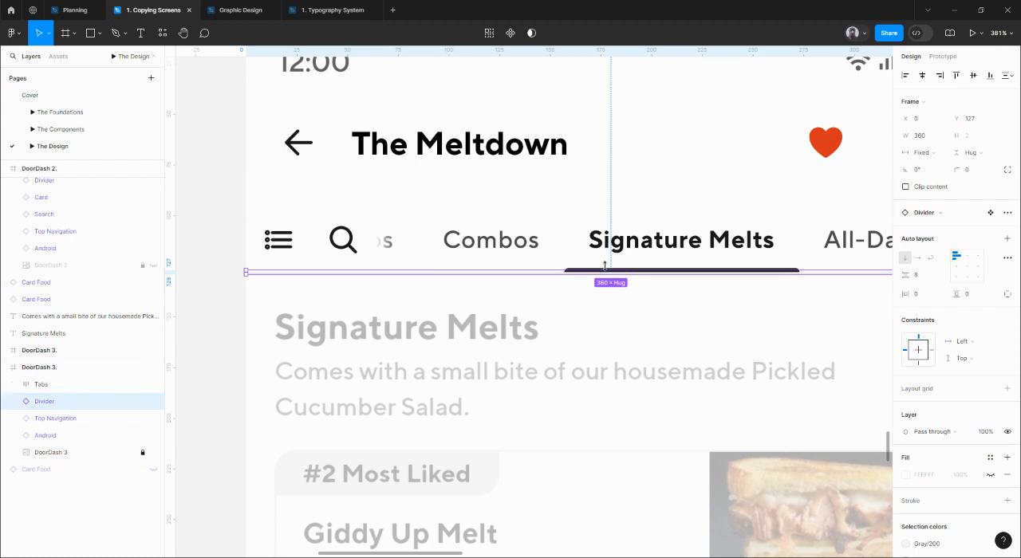
pyautogui.moveTo(604, 265); pyautogui.dragTo(606, 271)
pyautogui.press('Down')
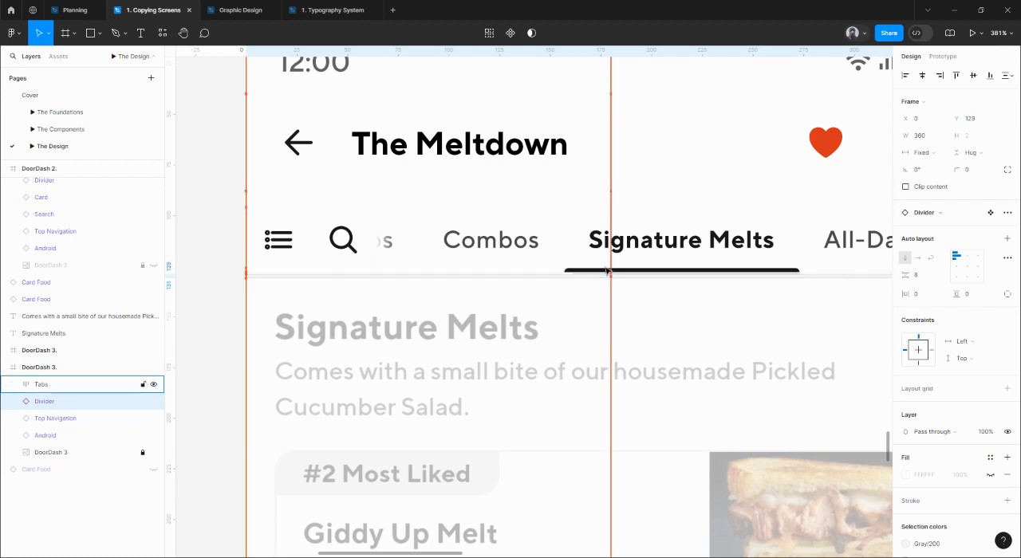
pyautogui.press('Up')
pyautogui.click(616, 307)
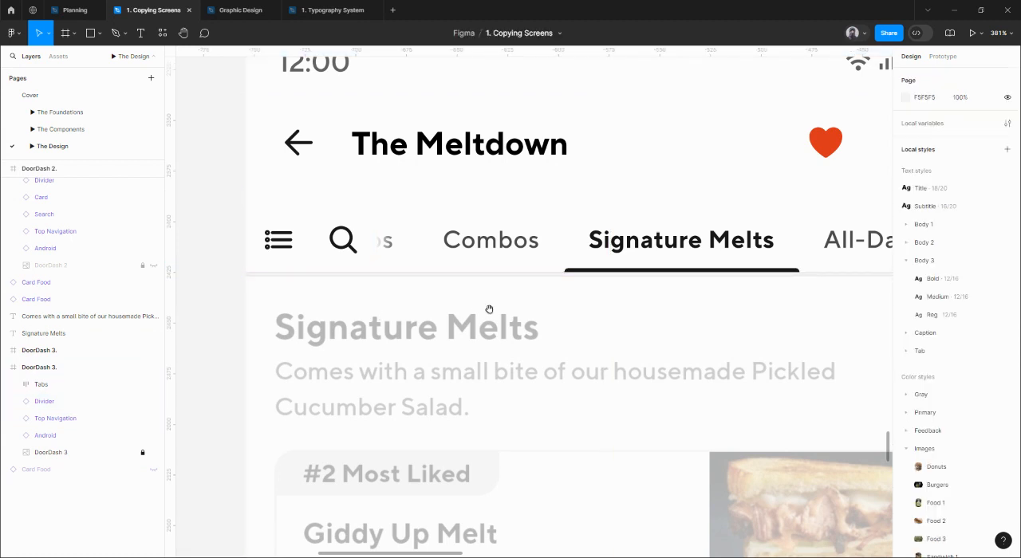
# Compare the divider and selected tab indicator with the tab row in the original DoorDash 3 screenshot.
pyautogui.scroll(5, 494, 296)
pyautogui.hscroll(10, 549, 274)
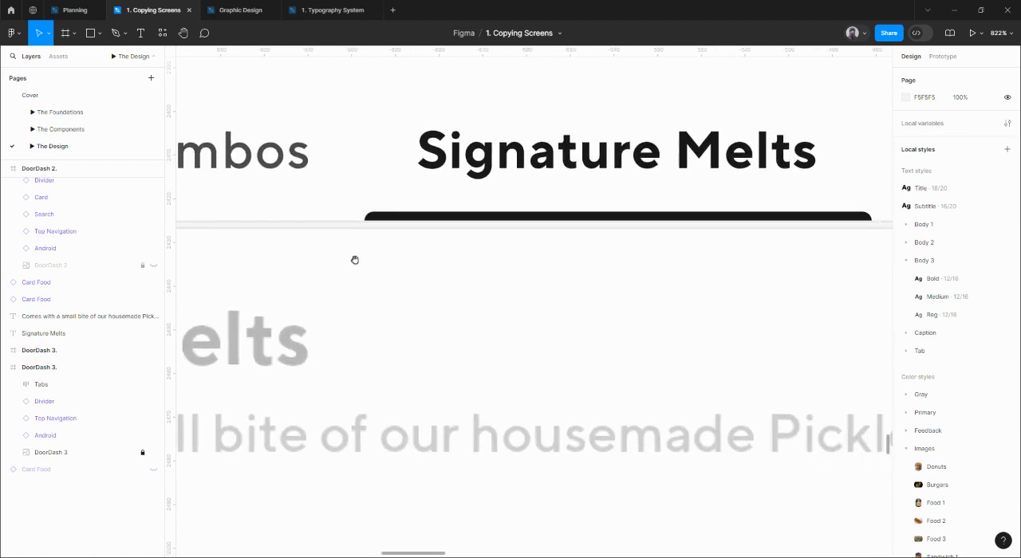
pyautogui.scroll(-4, 488, 264)
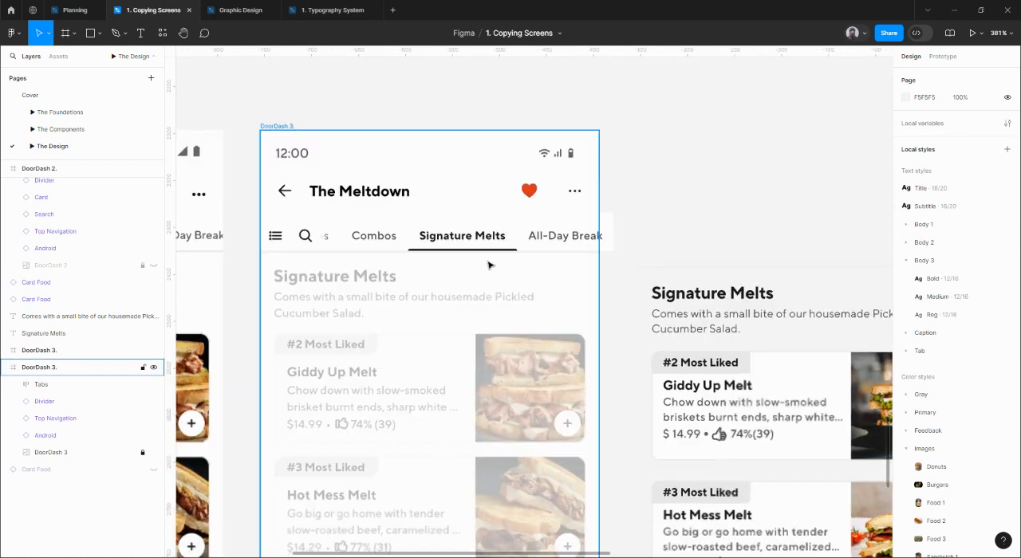
pyautogui.scroll(5, 519, 240)
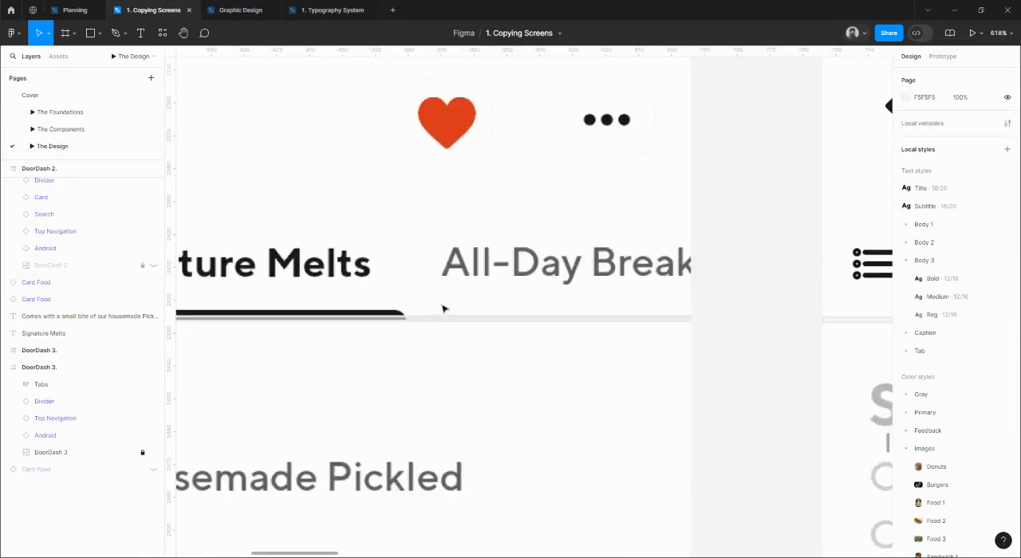
pyautogui.scroll(-4, 410, 321)
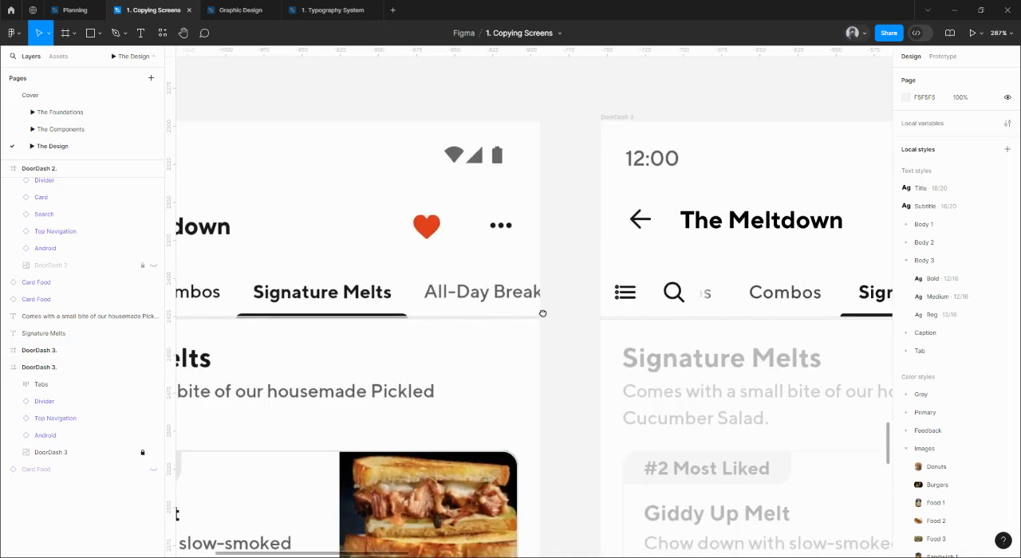
pyautogui.hscroll(10, 543, 314)
pyautogui.click(558, 252)
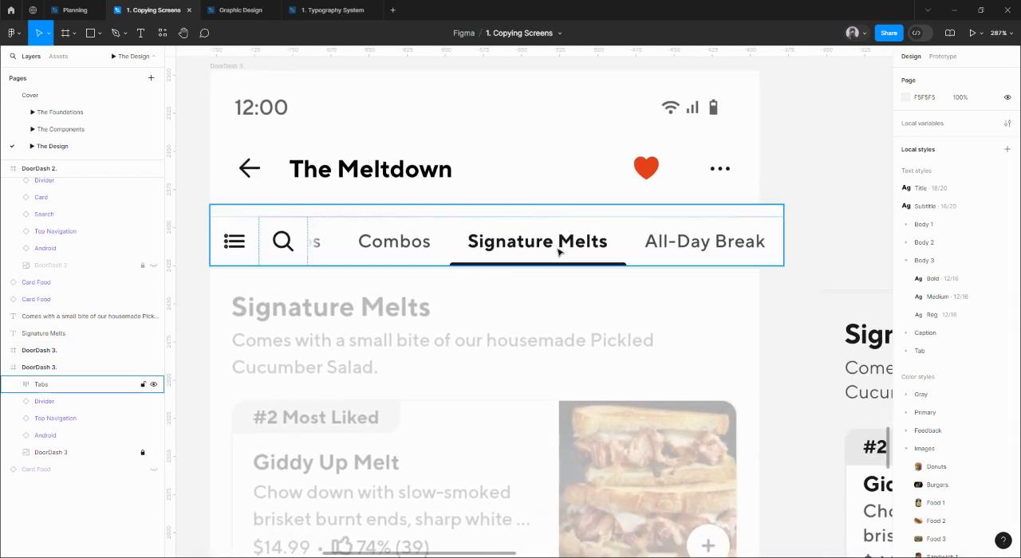
# Move the Signature Melts heading and its description together into the DoorDash 3 screen at X 16, below the tab row.
pyautogui.scroll(-4, 558, 252)
pyautogui.hscroll(3, 558, 252)
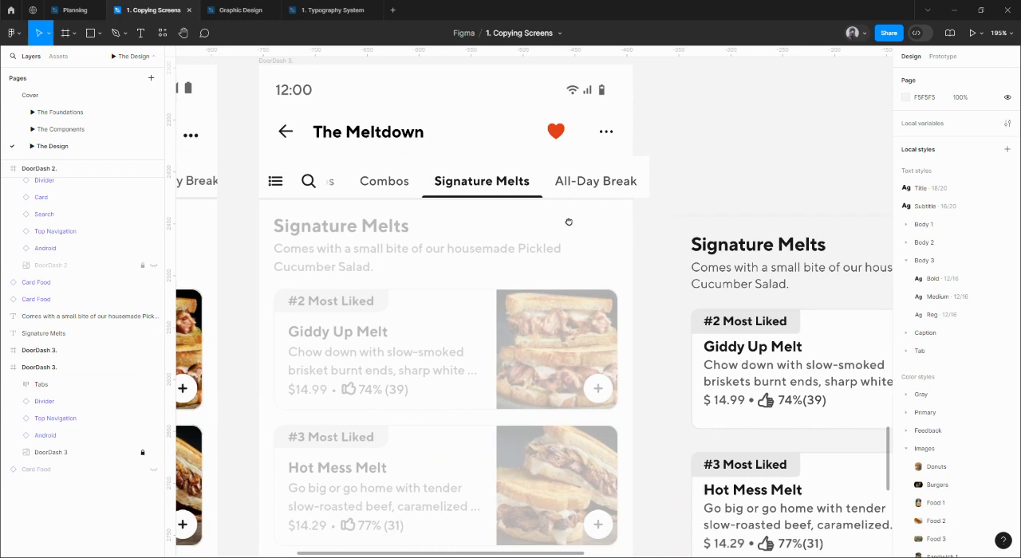
pyautogui.click(721, 248)
pyautogui.keyDown('shift'); pyautogui.click(732, 270); pyautogui.keyUp('shift')
pyautogui.scroll(-3, 720, 263)
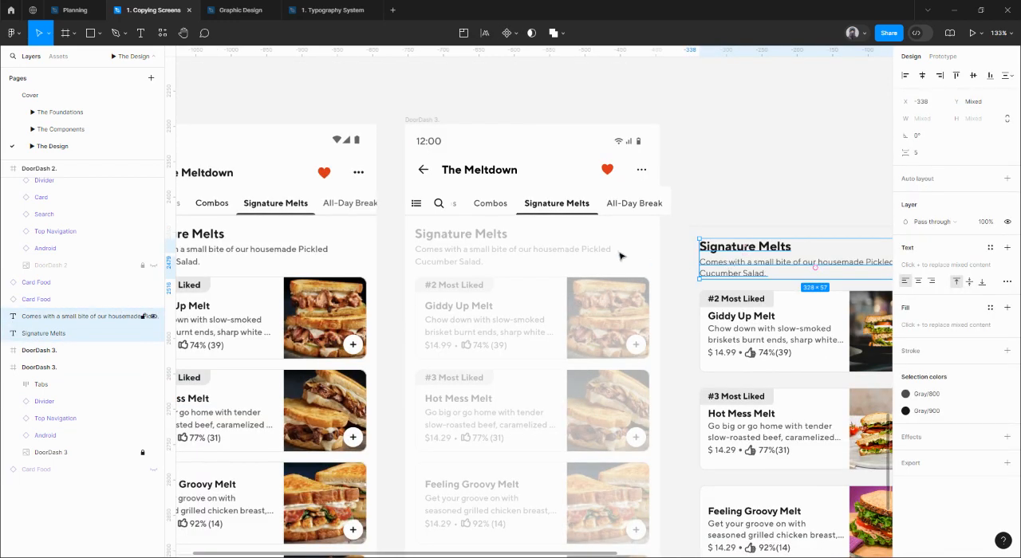
pyautogui.moveTo(709, 255)
pyautogui.mouseDown()
pyautogui.moveTo(460, 164)
pyautogui.moveTo(428, 241)
pyautogui.mouseUp()
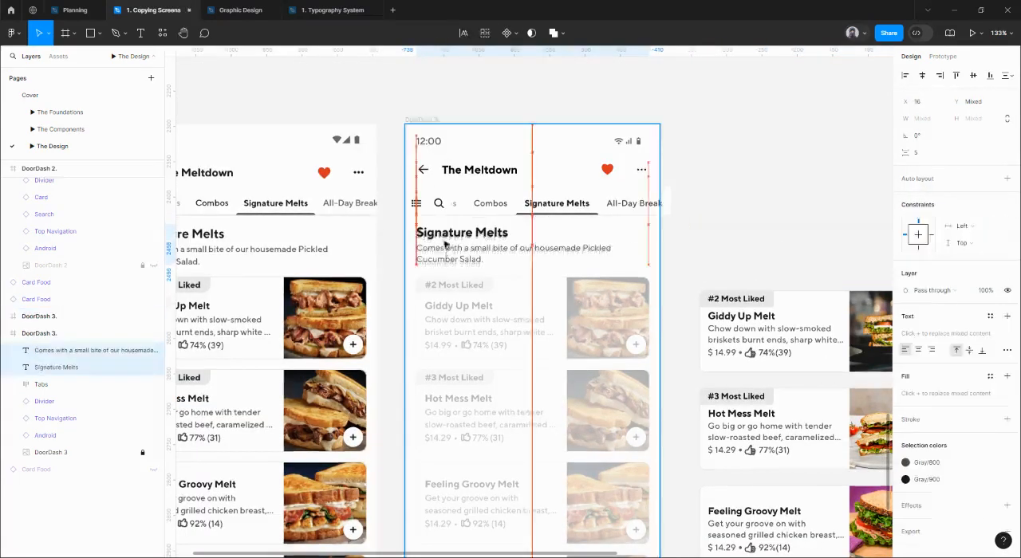
# Apply the saved Grid layout style to the DoorDash 3 frame.
pyautogui.click(433, 128)
pyautogui.click(989, 222)
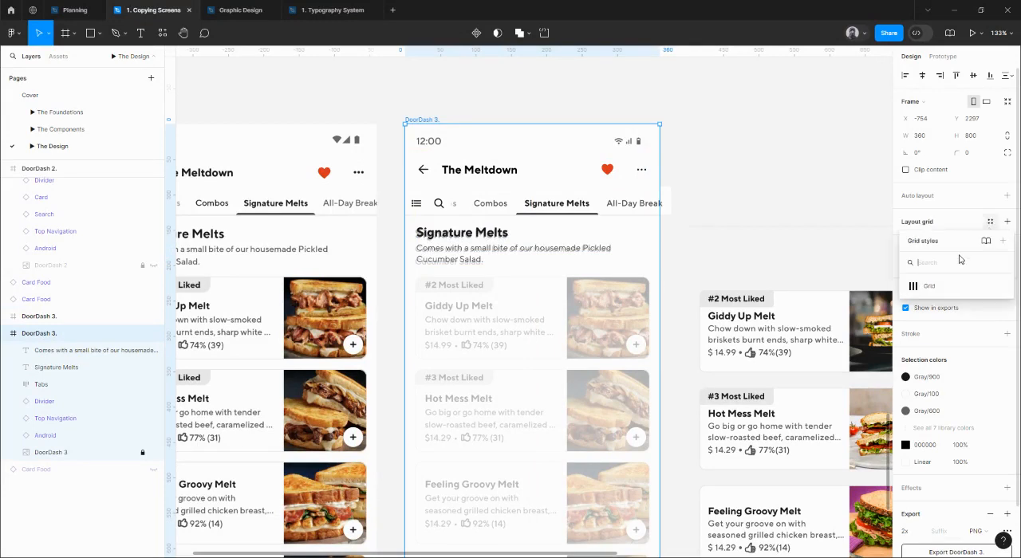
pyautogui.click(930, 284)
# Nudge the Signature Melts heading and description down to leave a 16 px gap below the Tabs frame.
pyautogui.click(435, 239)
pyautogui.keyDown('shift'); pyautogui.click(428, 250); pyautogui.keyUp('shift')
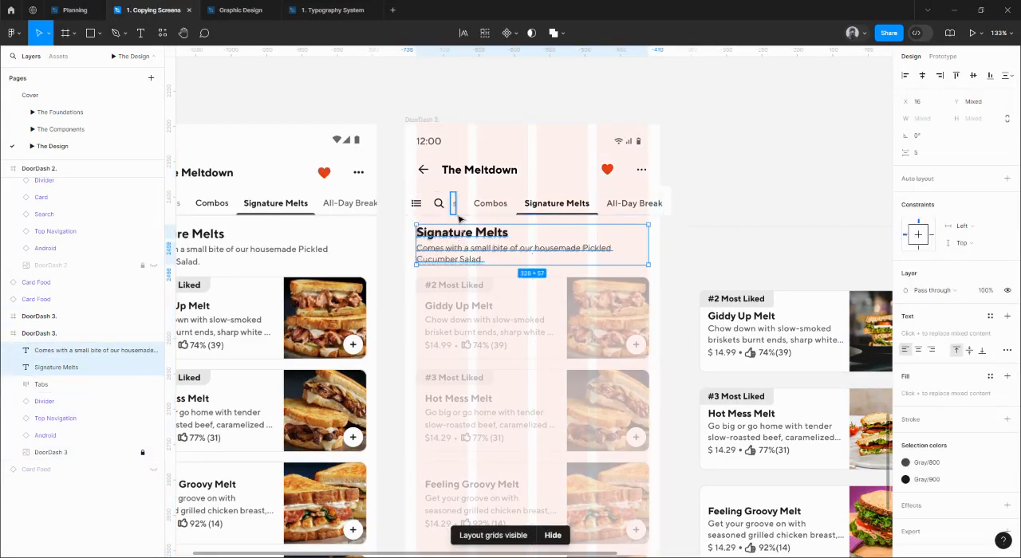
pyautogui.scroll(5, 456, 215)
pyautogui.press('Down')
pyautogui.press('Down')
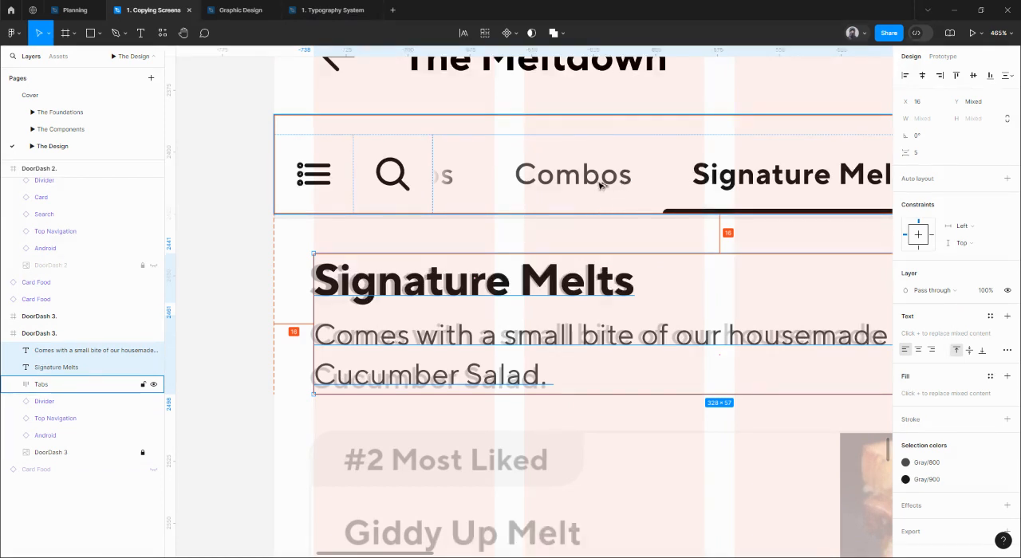
pyautogui.scroll(-5, 603, 182)
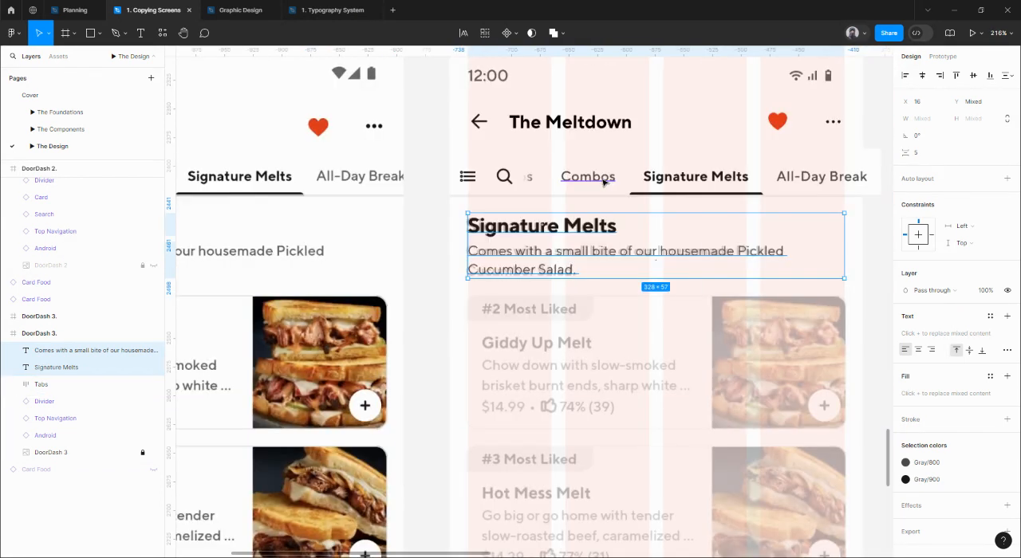
# Try moving only the Giddy Up Melt food card onto the DoorDash 3 screen, and undo the move.
pyautogui.hscroll(2, 595, 196)
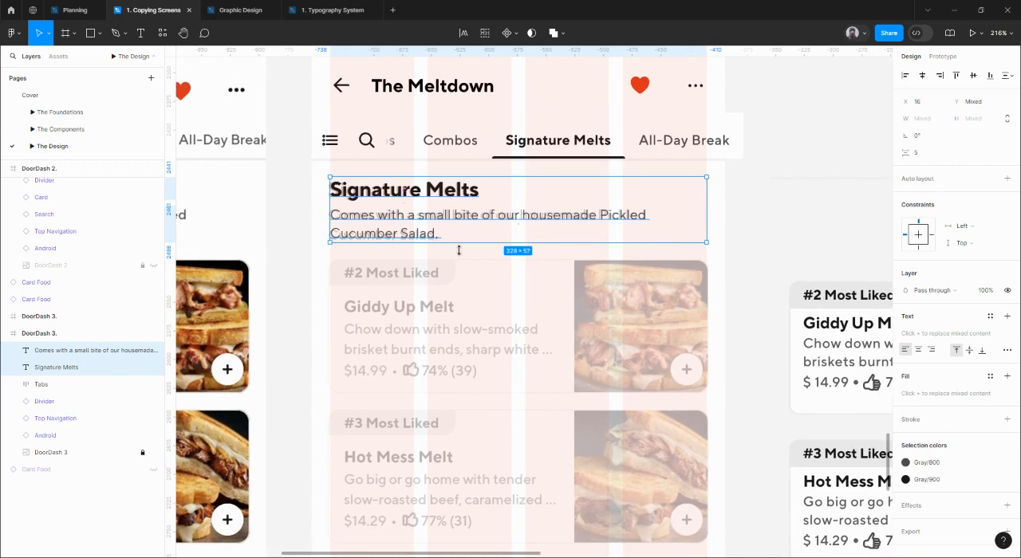
pyautogui.click(852, 315)
pyautogui.scroll(-3, 778, 291)
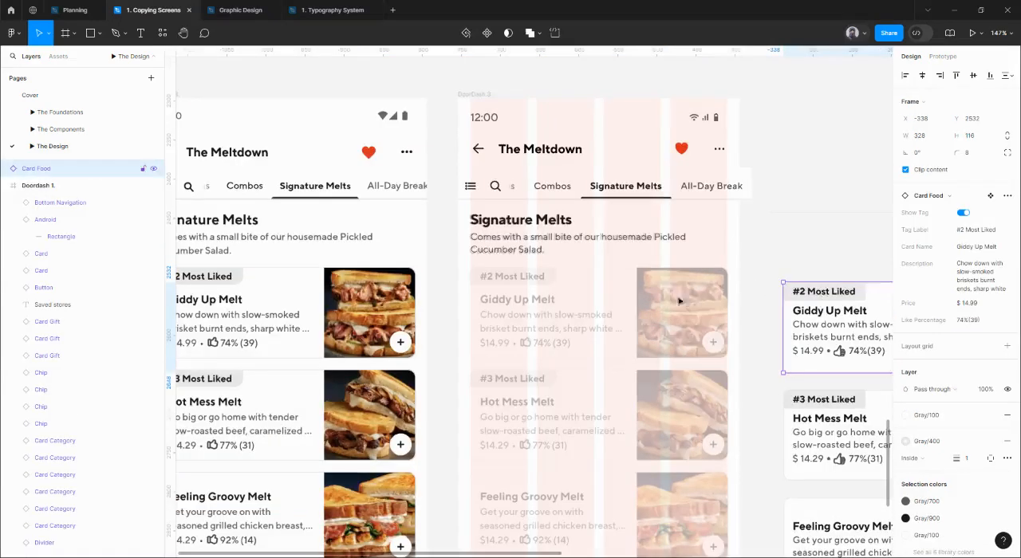
pyautogui.moveTo(833, 294); pyautogui.dragTo(534, 283)
pyautogui.hotkey('ctrl', 'z')
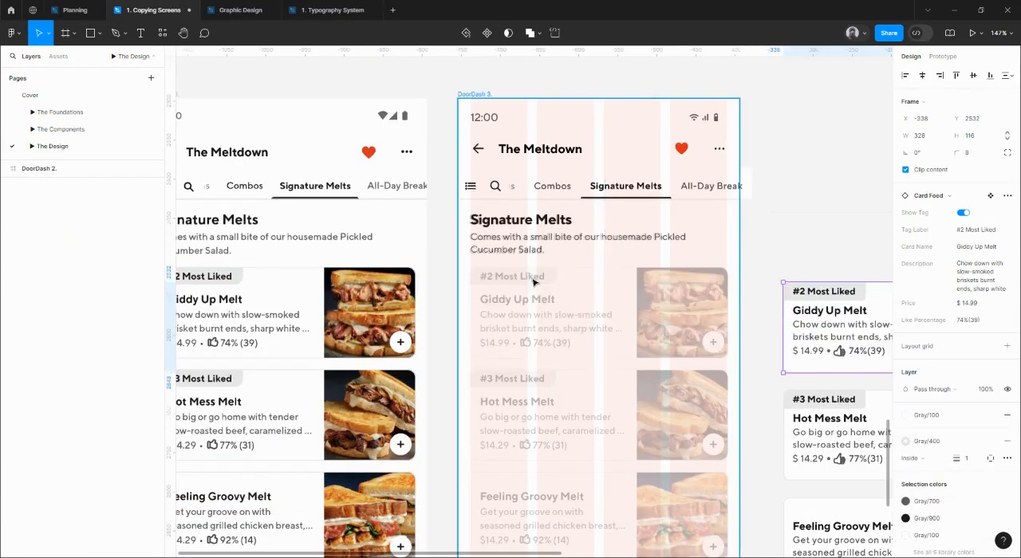
# Select all five food cards beside the DoorDash 3 screen and set the vertical spacing between them to 16.
pyautogui.scroll(-1, 534, 282)
pyautogui.moveTo(758, 364); pyautogui.dragTo(709, 320)
pyautogui.keyDown('shift'); pyautogui.click(709, 337); pyautogui.keyUp('shift')
pyautogui.keyDown('shift'); pyautogui.click(728, 435); pyautogui.keyUp('shift')
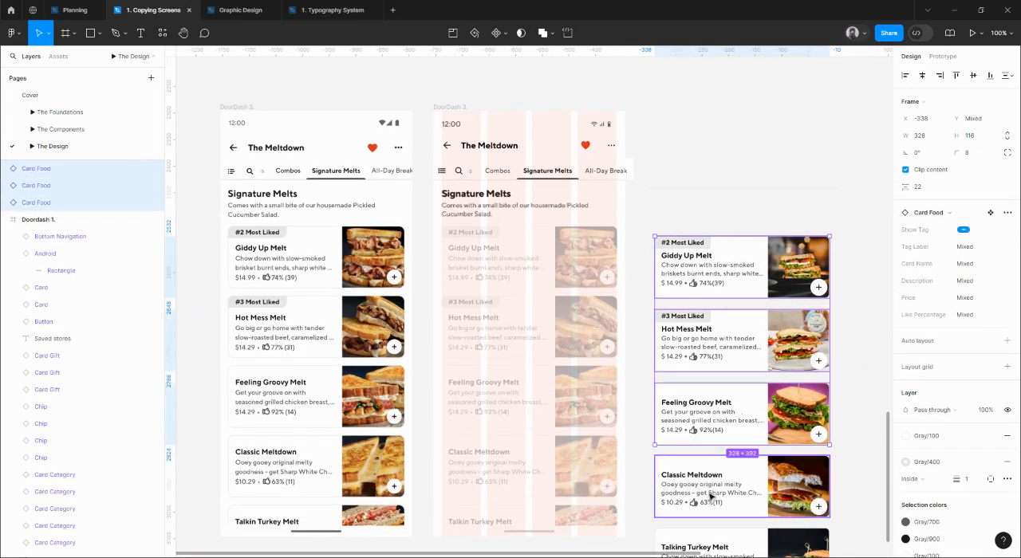
pyautogui.keyDown('shift'); pyautogui.click(710, 496); pyautogui.keyUp('shift')
pyautogui.moveTo(727, 379); pyautogui.dragTo(724, 264)
pyautogui.keyDown('shift'); pyautogui.click(719, 432); pyautogui.keyUp('shift')
pyautogui.click(818, 467)
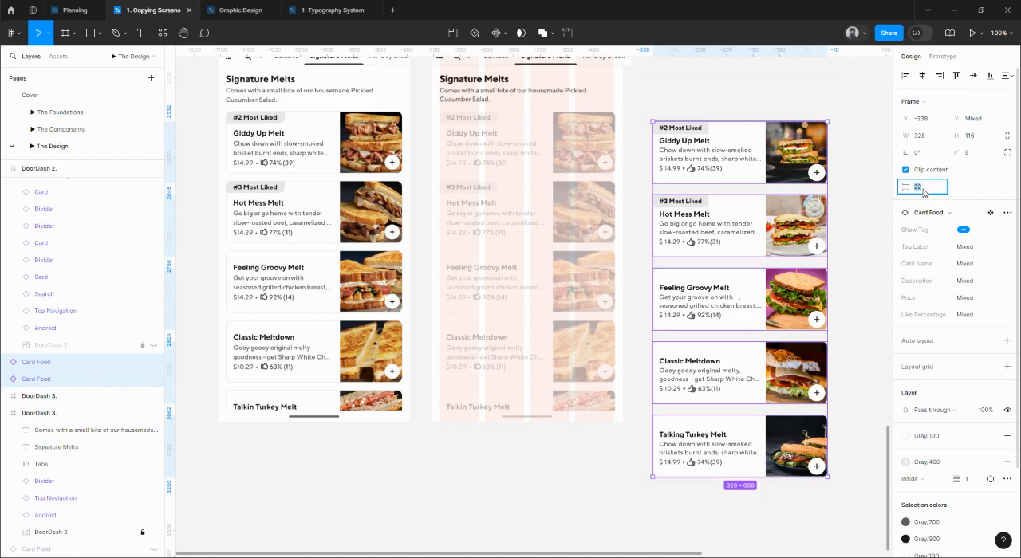
pyautogui.press('Return')
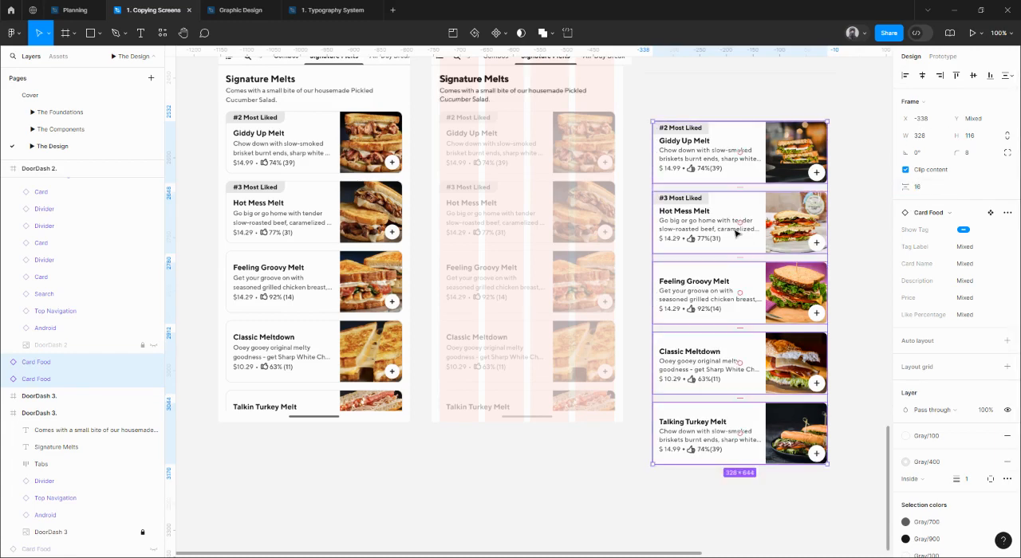
# Move the five selected food cards onto the DoorDash 3 screen at X 16, 16 px below the Signature Melts description.
pyautogui.scroll(2, 739, 234)
pyautogui.hscroll(-3, 738, 235)
pyautogui.moveTo(807, 269); pyautogui.dragTo(594, 259)
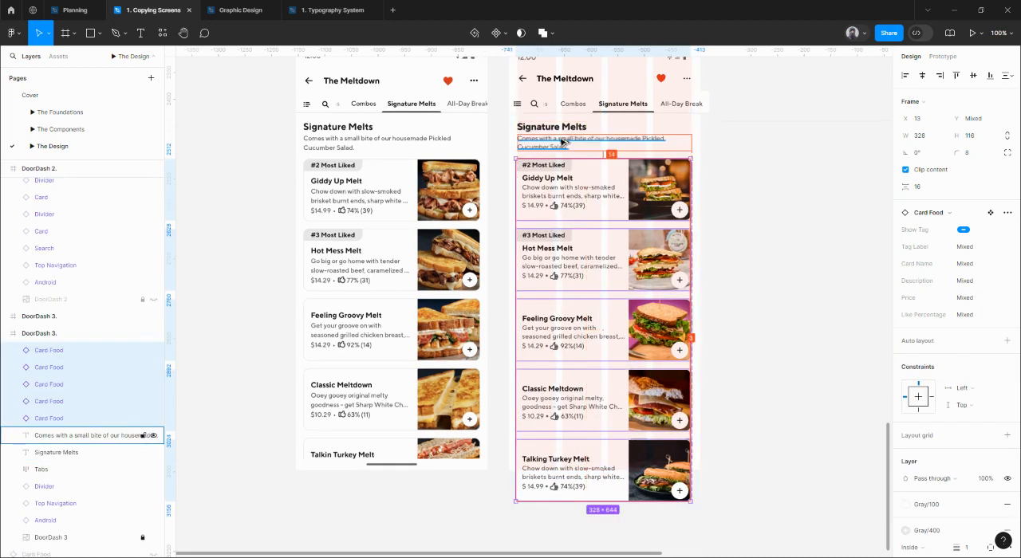
pyautogui.scroll(5, 560, 142)
pyautogui.press('Right')
pyautogui.press('Right')
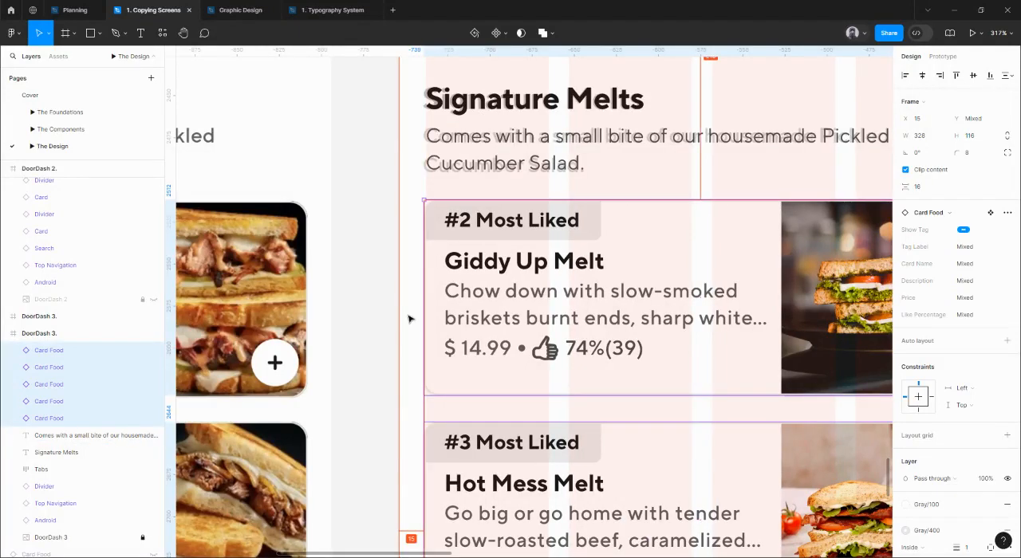
pyautogui.press('Down')
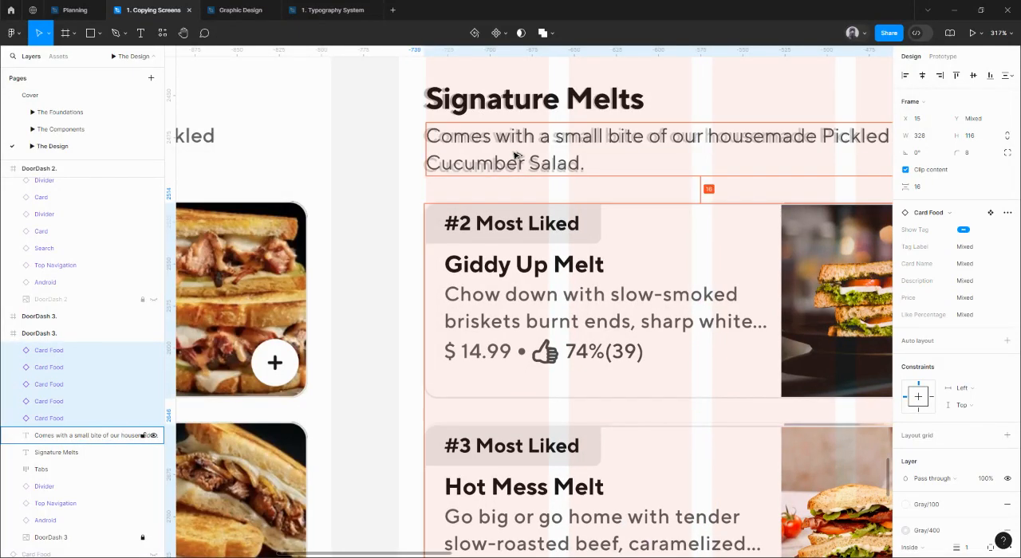
pyautogui.scroll(-5, 515, 156)
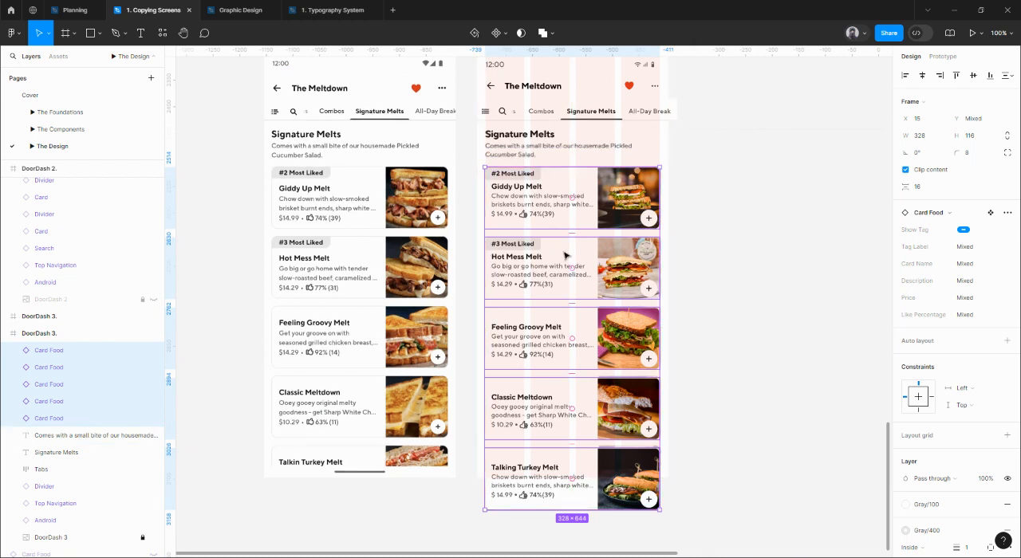
pyautogui.press('Right')
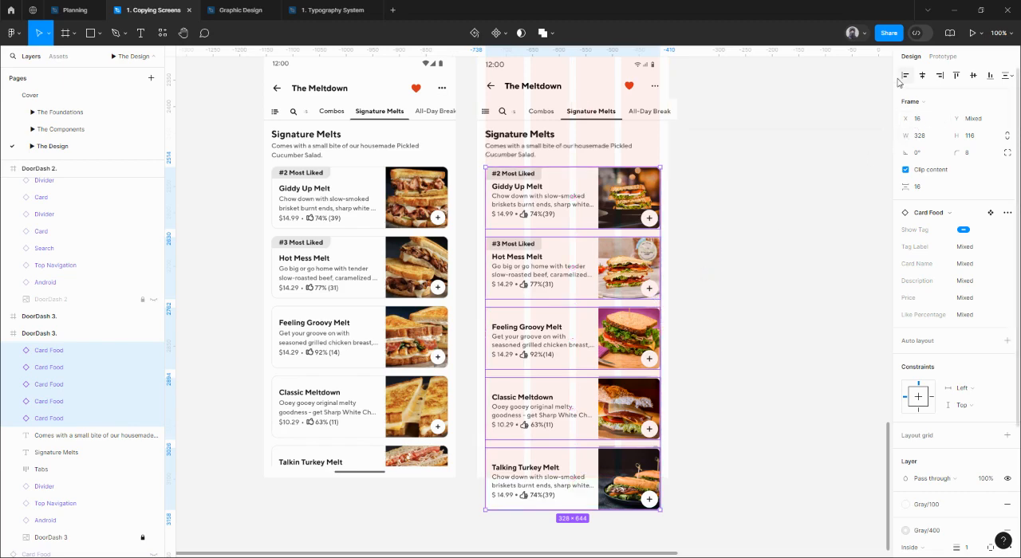
# Examine the spacing between the food cards on DoorDash 3 and their alignment with the faded reference screenshot.
pyautogui.moveTo(727, 330); pyautogui.dragTo(760, 271)
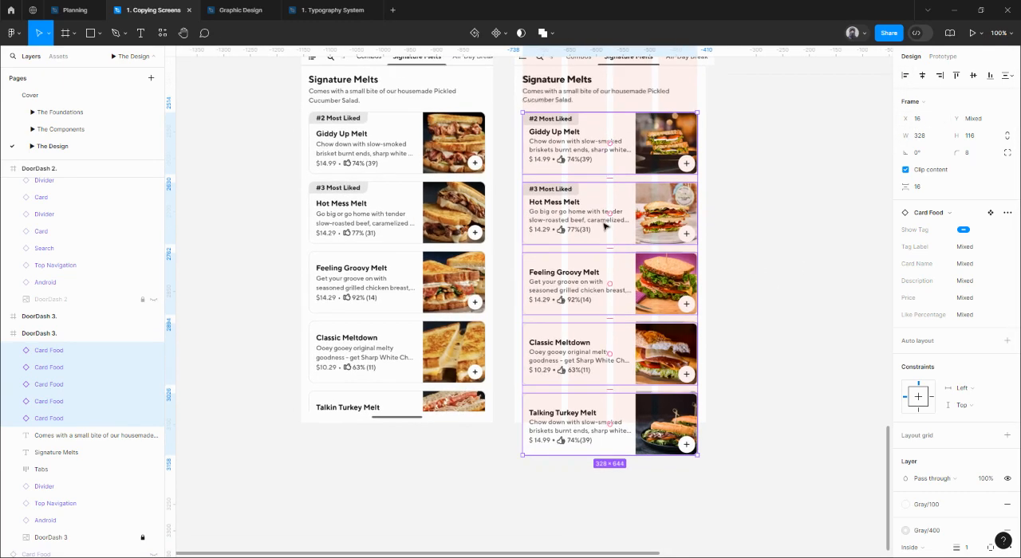
pyautogui.scroll(5, 604, 226)
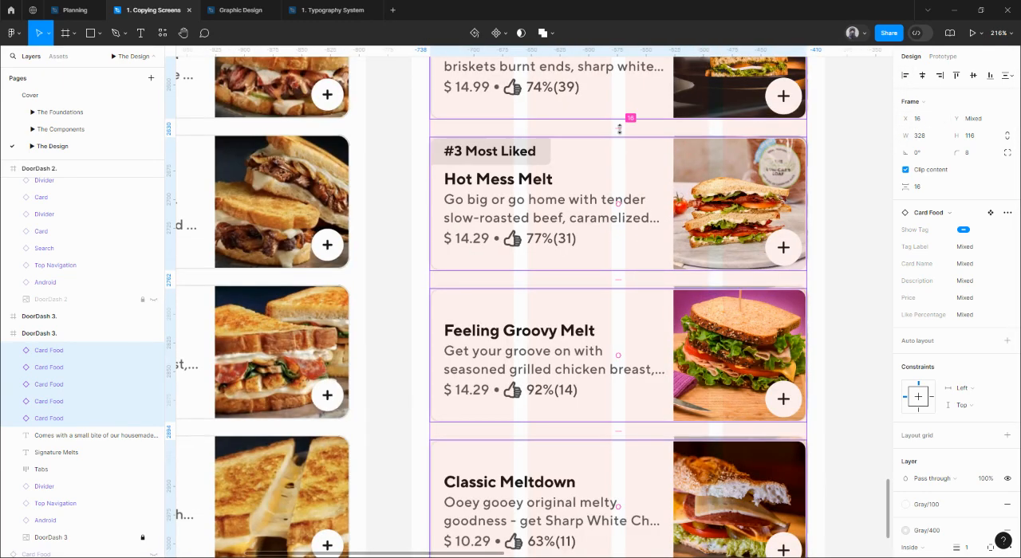
pyautogui.scroll(2, 624, 129)
pyautogui.hscroll(1, 625, 129)
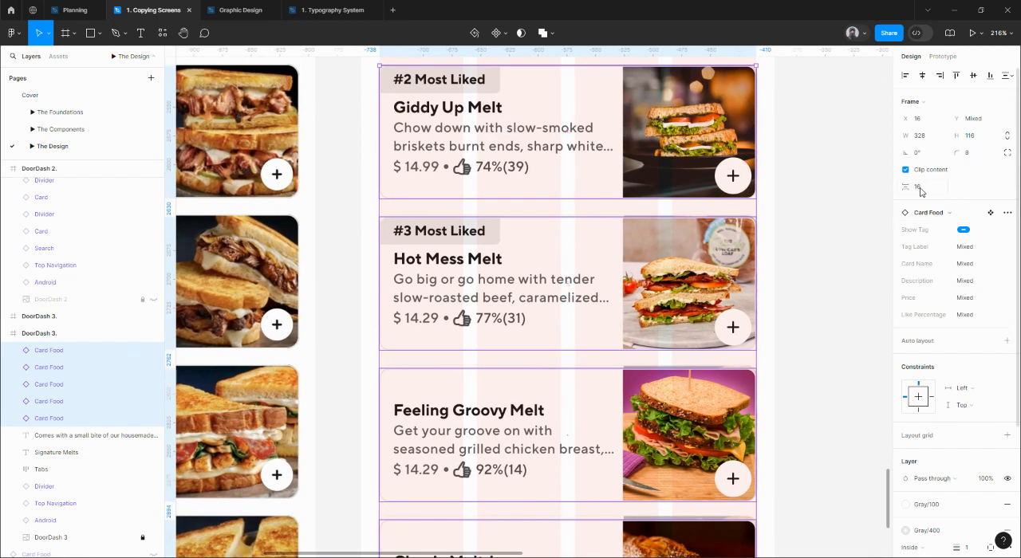
pyautogui.moveTo(565, 209)
pyautogui.mouseDown()
pyautogui.moveTo(579, 215)
pyautogui.moveTo(552, 204)
pyautogui.mouseUp()
pyautogui.scroll(5, 569, 210)
pyautogui.moveTo(568, 280); pyautogui.dragTo(560, 209)
pyautogui.scroll(-3, 574, 239)
pyautogui.moveTo(841, 323); pyautogui.dragTo(822, 150)
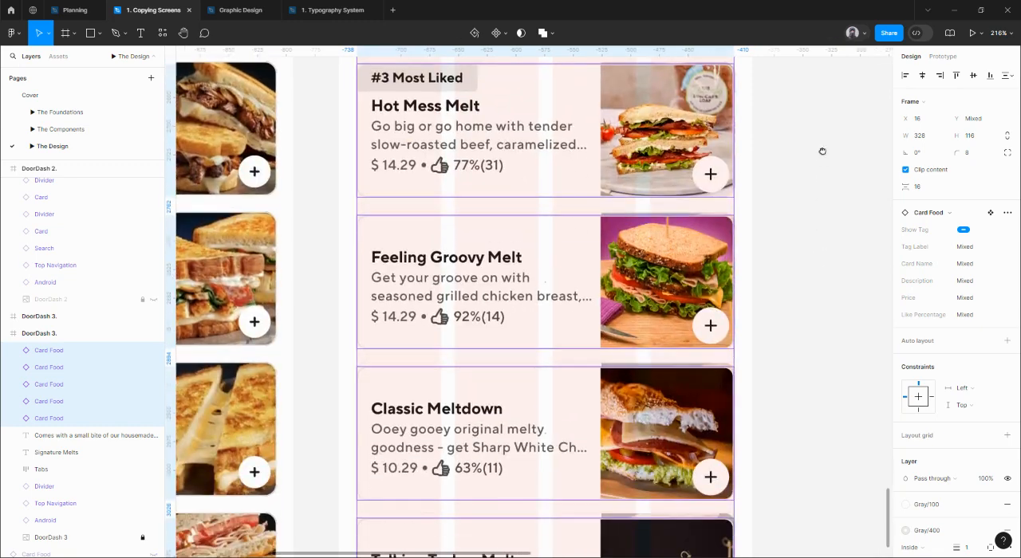
pyautogui.click(819, 161)
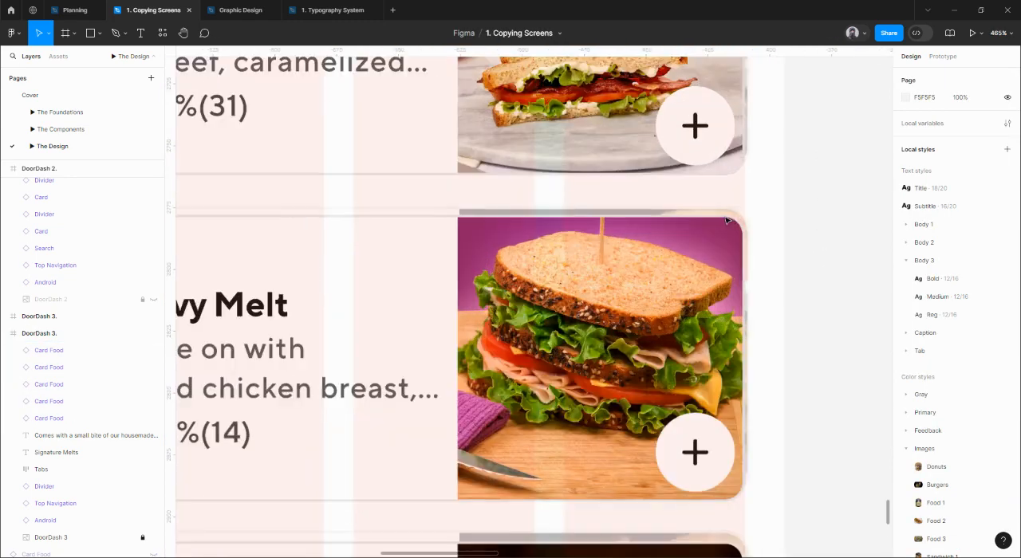
pyautogui.scroll(5, 725, 219)
pyautogui.scroll(-5, 734, 235)
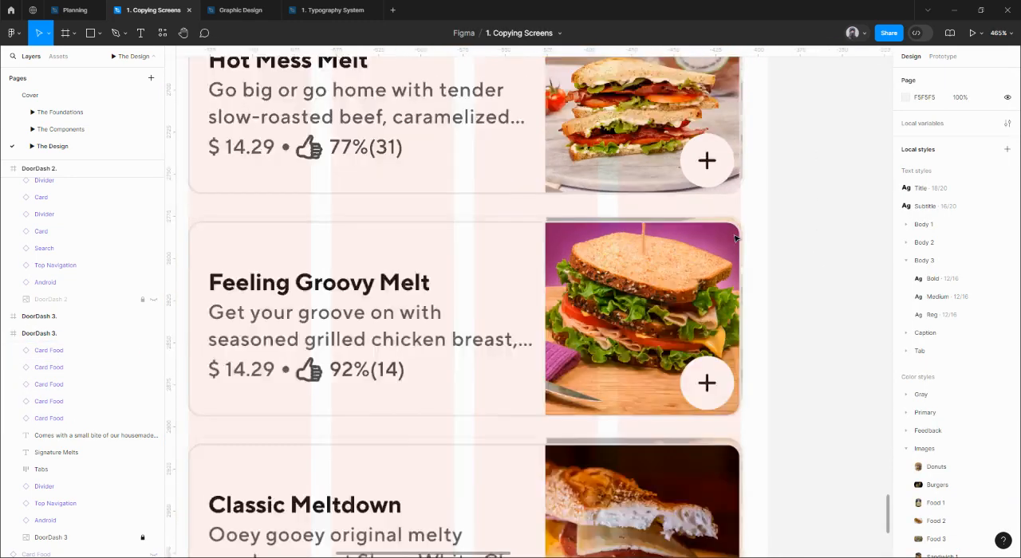
# Turn on Clip content for the DoorDash 3 frame holding the rebuilt screen.
pyautogui.scroll(-8, 758, 262)
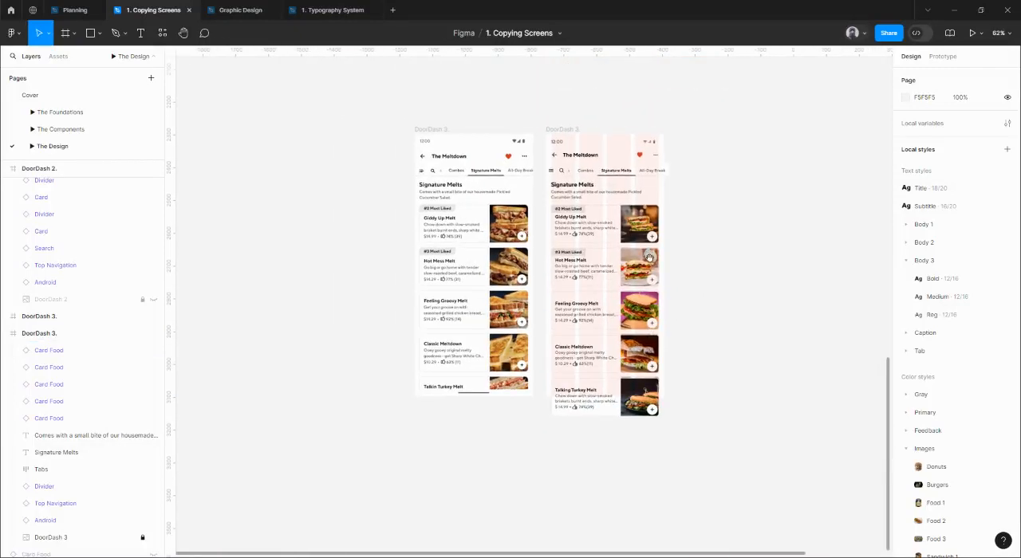
pyautogui.click(562, 132)
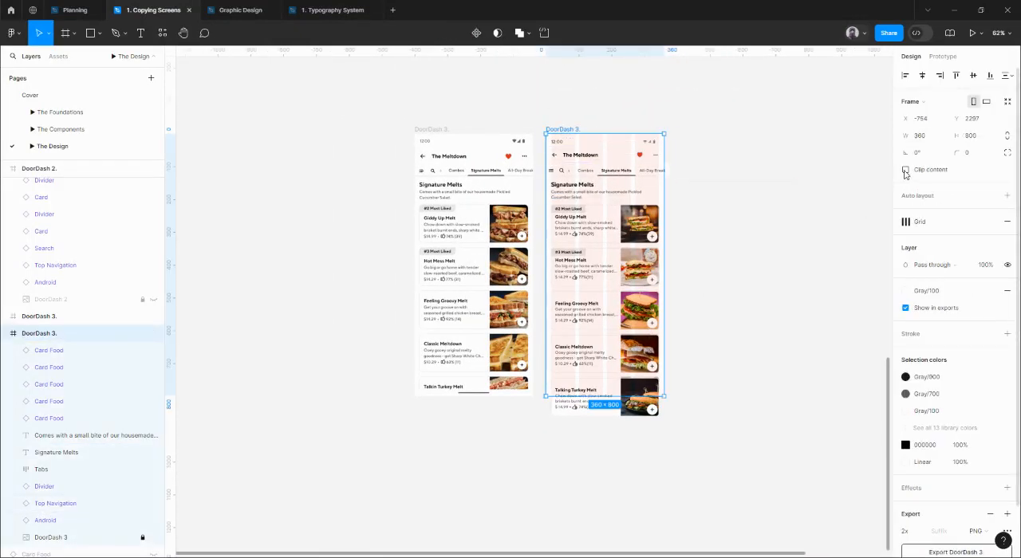
# Select and copy the Bottom Navigation and the lower Android bar from the rebuilt Doordash 1 screen.
pyautogui.scroll(-6, 734, 307)
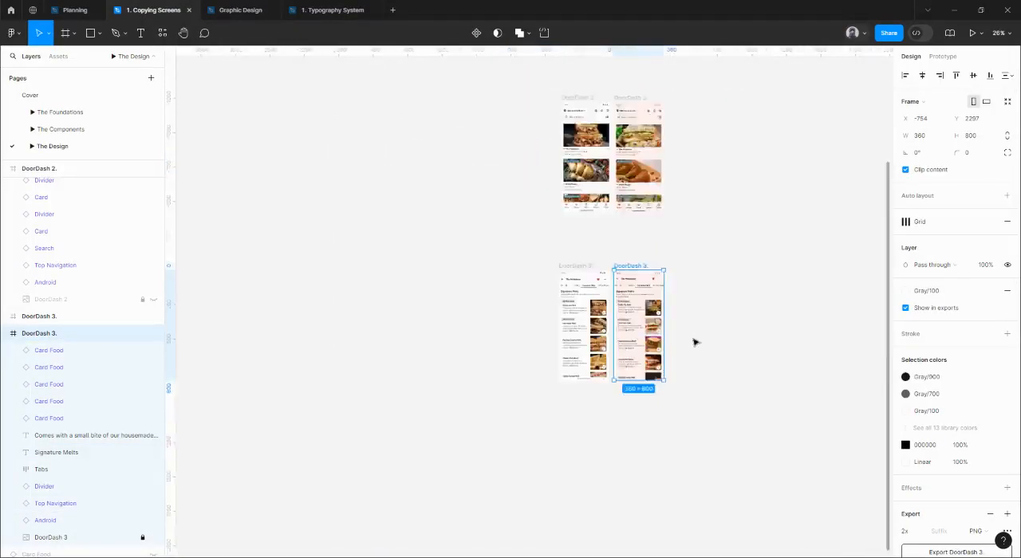
pyautogui.scroll(5, 691, 203)
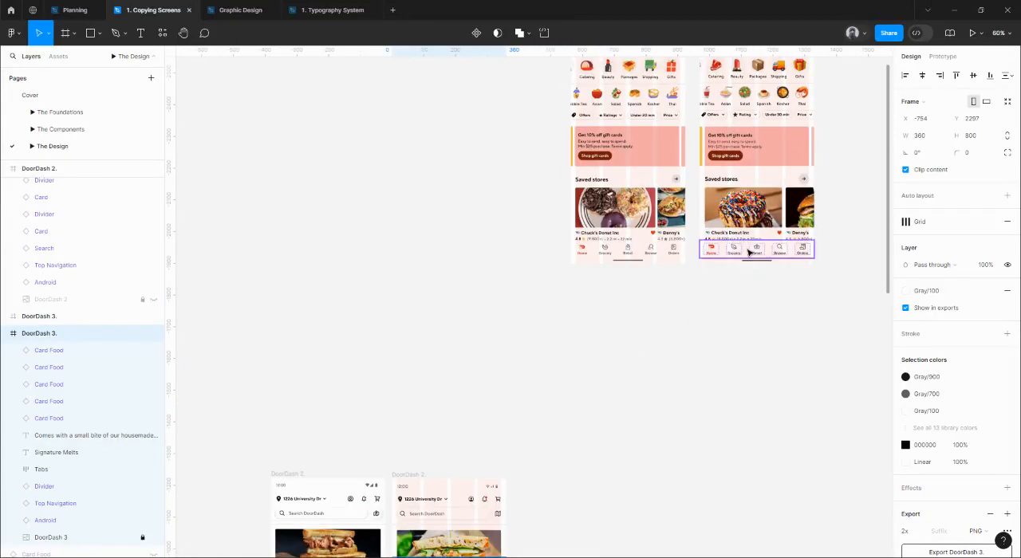
pyautogui.click(734, 258)
pyautogui.scroll(3, 739, 263)
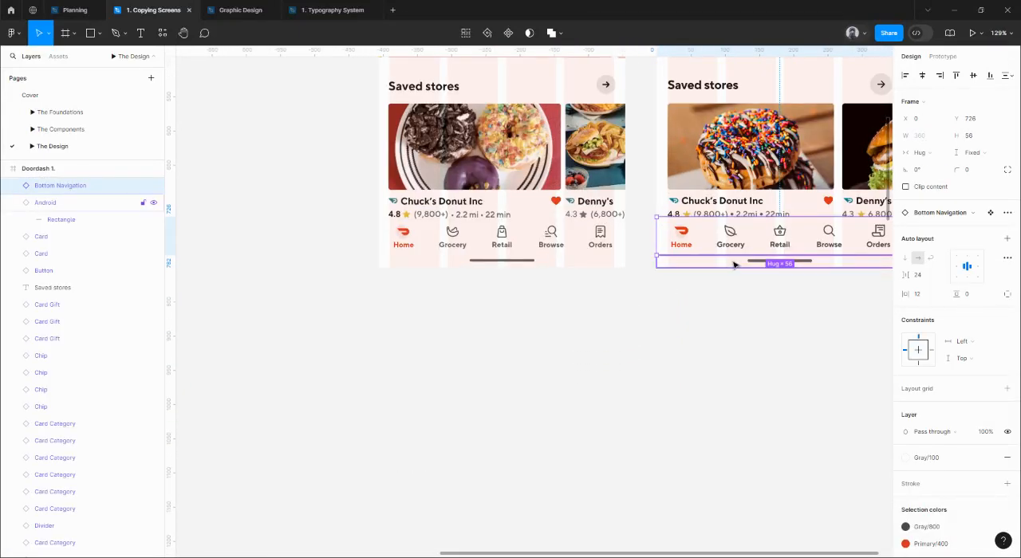
pyautogui.keyDown('shift'); pyautogui.click(738, 264); pyautogui.keyUp('shift')
# Paste the copied Bottom Navigation and Android bar into the rebuilt DoorDash 3 frame.
pyautogui.scroll(-5, 657, 296)
pyautogui.scroll(-3, 686, 125)
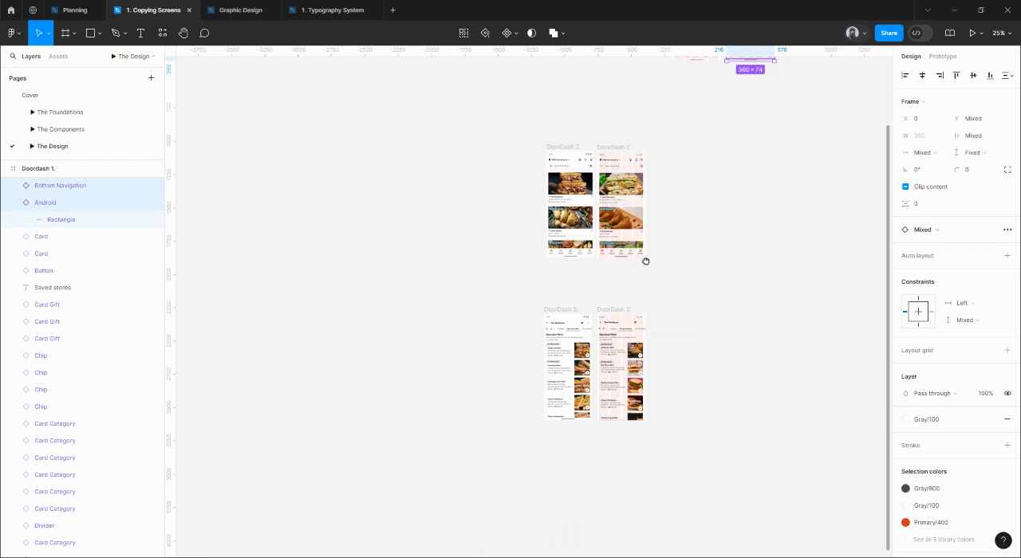
pyautogui.scroll(-2, 645, 262)
pyautogui.scroll(4, 616, 221)
pyautogui.click(587, 221)
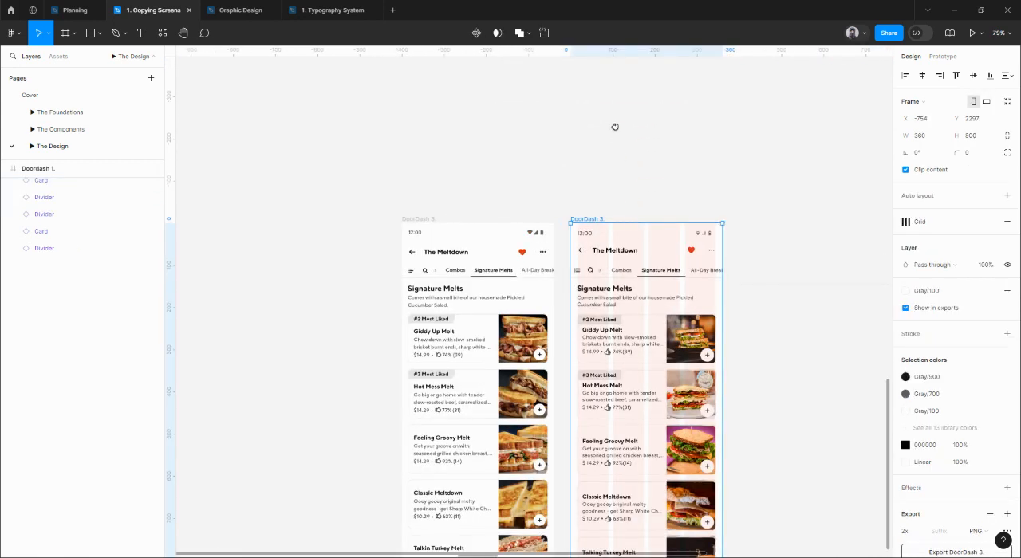
pyautogui.scroll(-3, 613, 127)
pyautogui.hotkey('ctrl', 'v')
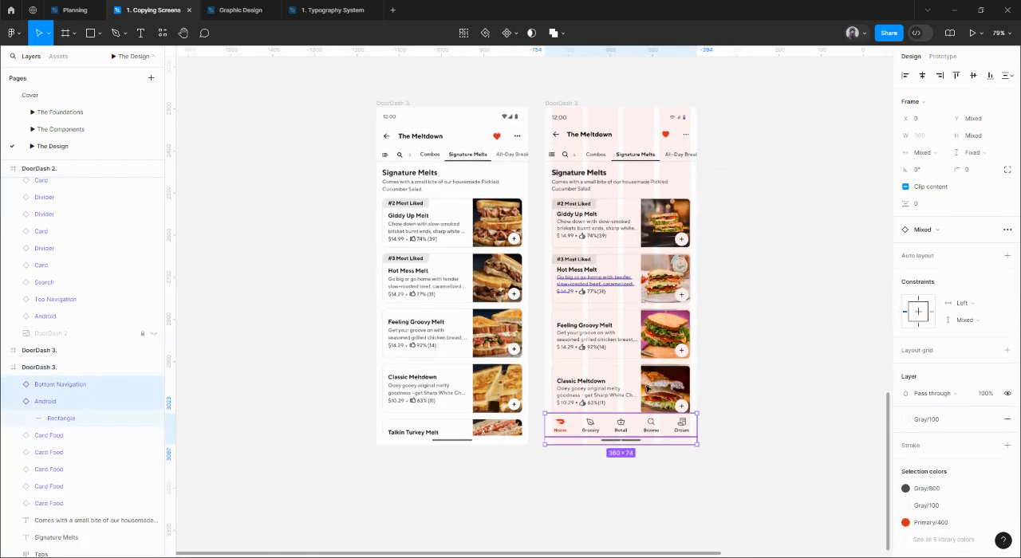
pyautogui.click(710, 458)
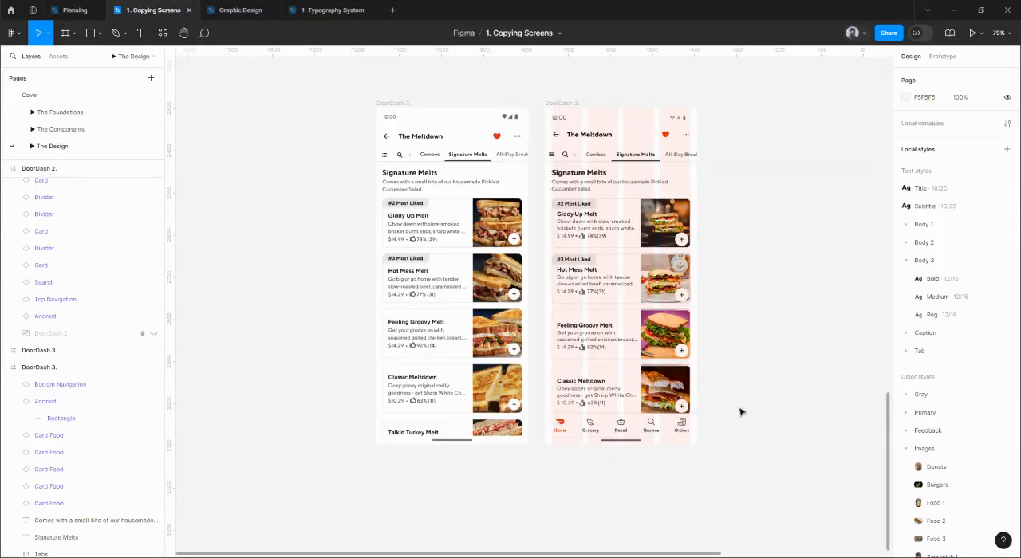
# Delete the Bottom Navigation from the rebuilt DoorDash 3 screen, keeping only the Android bar.
pyautogui.scroll(-4, 646, 249)
pyautogui.moveTo(690, 164); pyautogui.dragTo(669, 169)
pyautogui.scroll(5, 527, 329)
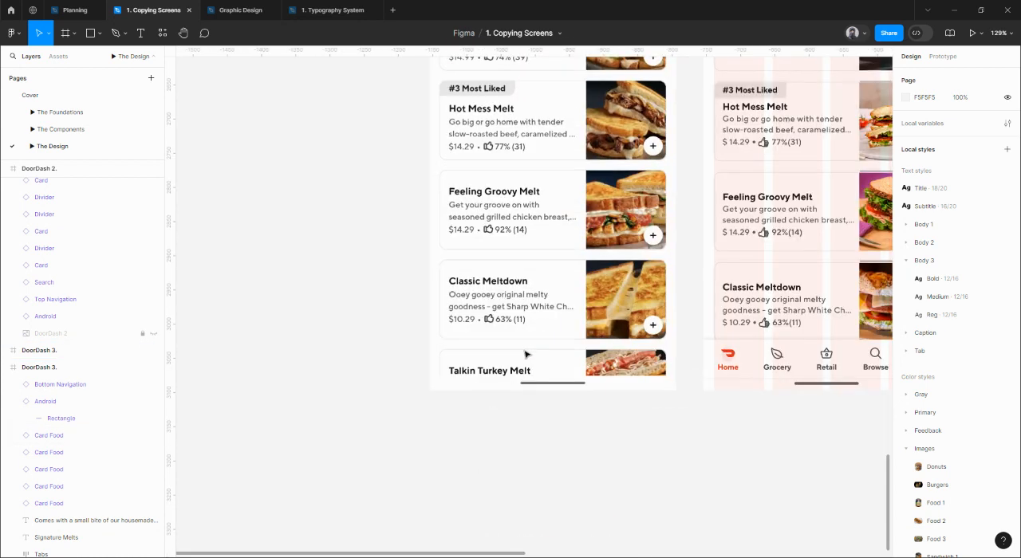
pyautogui.click(765, 359)
pyautogui.press('Delete')
# Set the image fill opacity of the DoorDash 3 reference screenshot to 100% and hide that layer.
pyautogui.moveTo(775, 371); pyautogui.dragTo(631, 387)
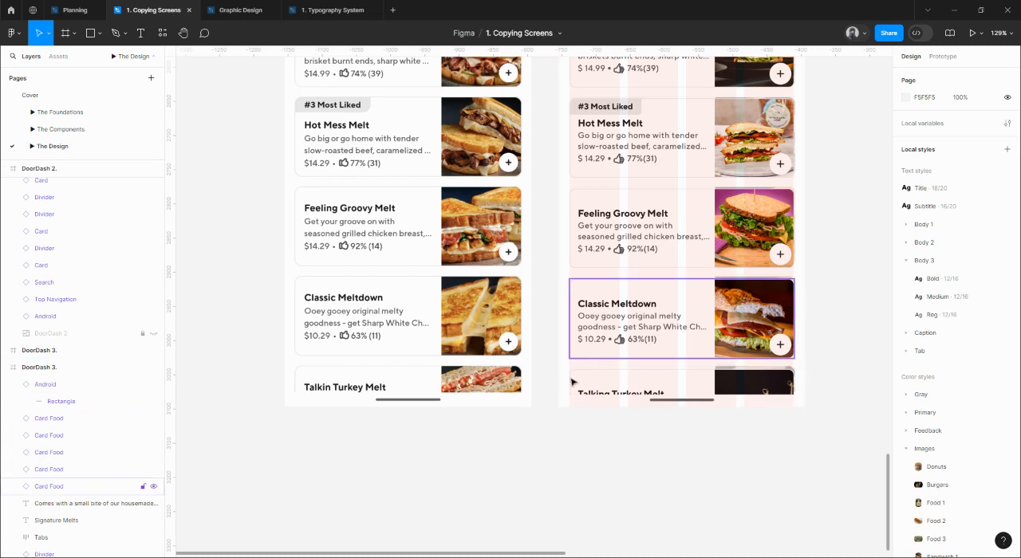
pyautogui.click(156, 485)
pyautogui.scroll(-2, 162, 431)
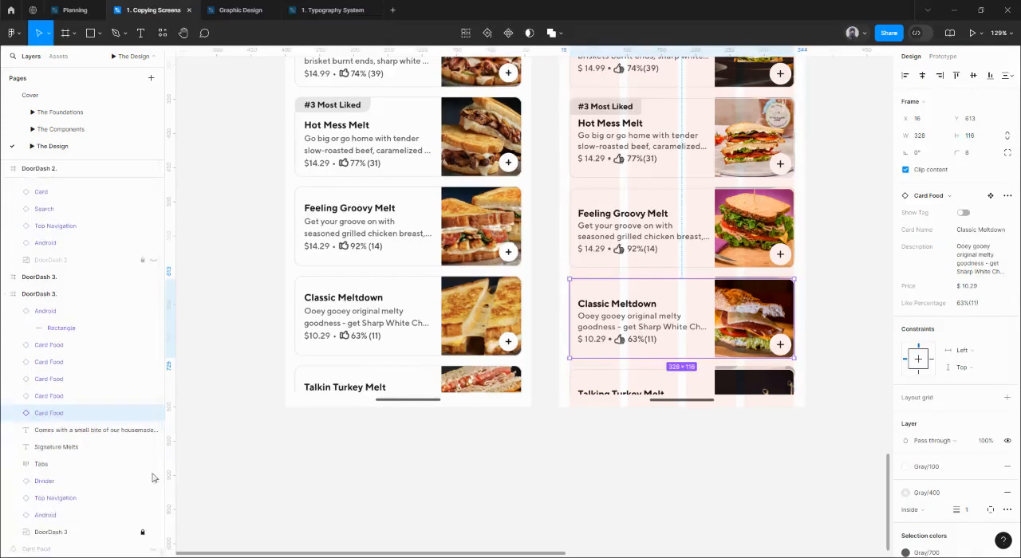
pyautogui.click(90, 536)
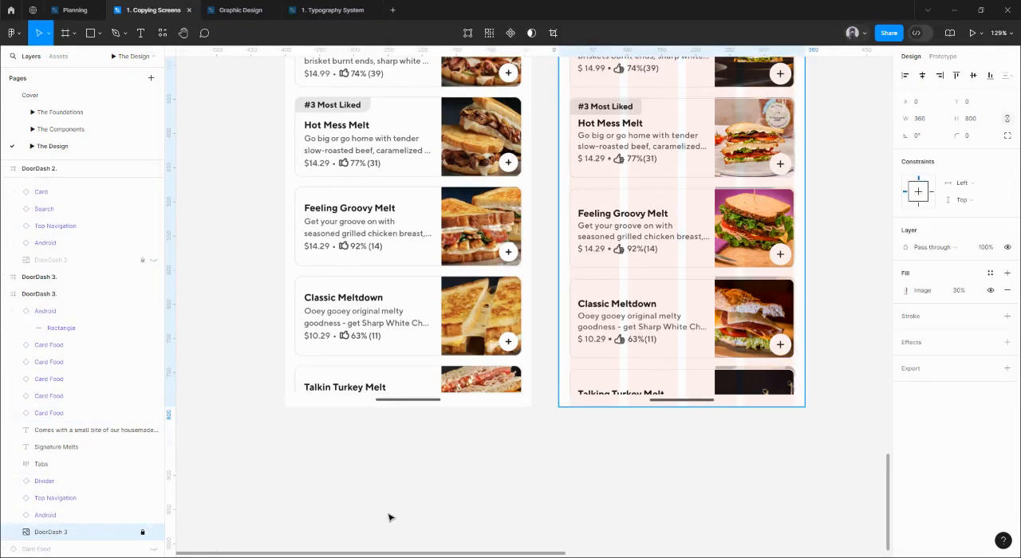
pyautogui.click(959, 291)
pyautogui.press('Return')
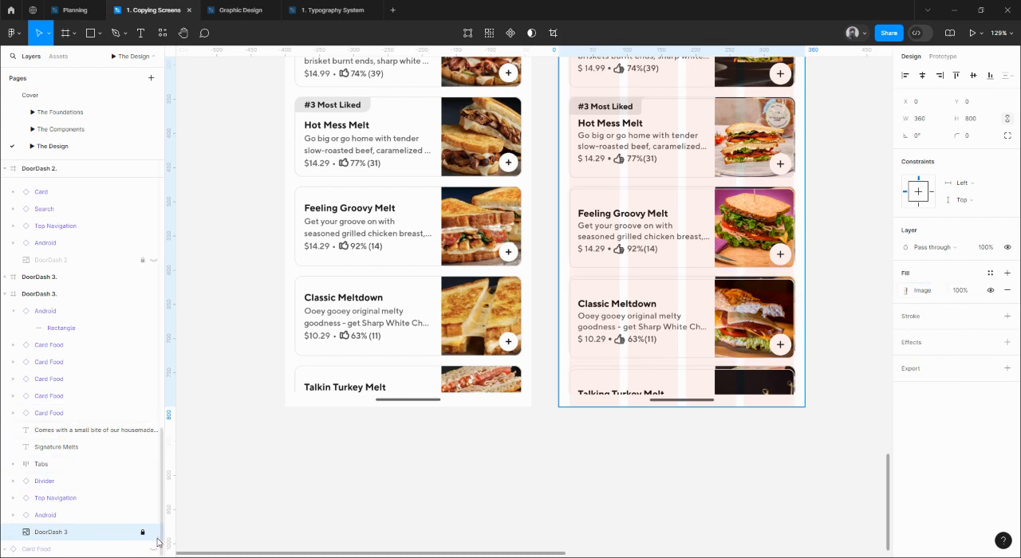
pyautogui.click(528, 426)
# Select the rebuilt DoorDash 3 frame and hide the layout grids.
pyautogui.scroll(-5, 529, 426)
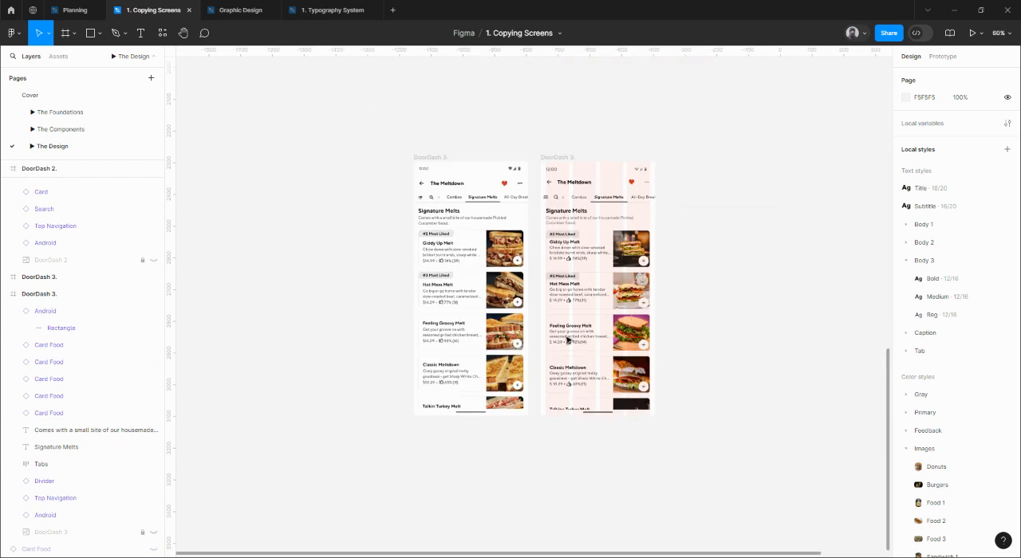
pyautogui.scroll(3, 567, 339)
pyautogui.click(527, 241)
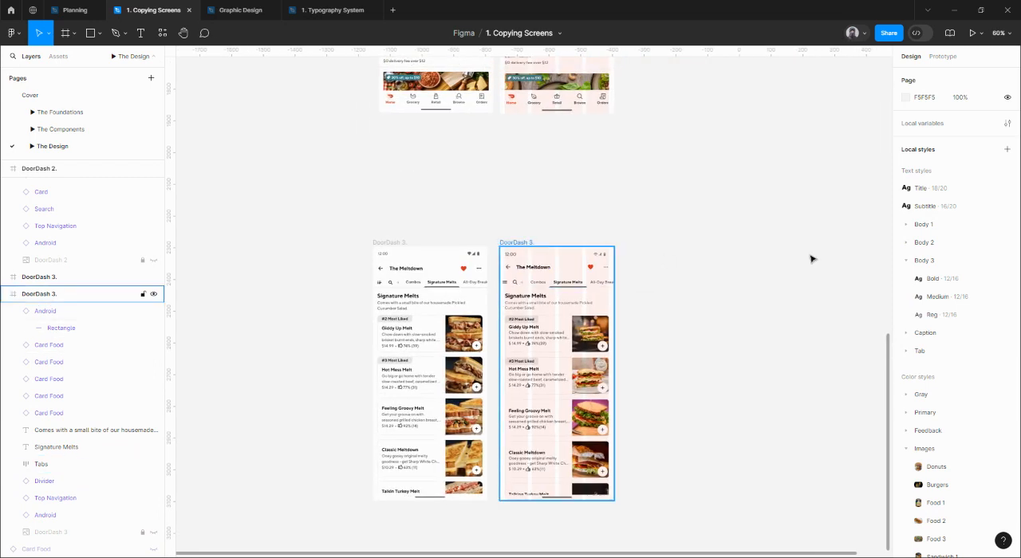
pyautogui.hotkey('shift', 'g')
# Go to the main component of the Giddy Up Melt food card.
pyautogui.scroll(5, 471, 395)
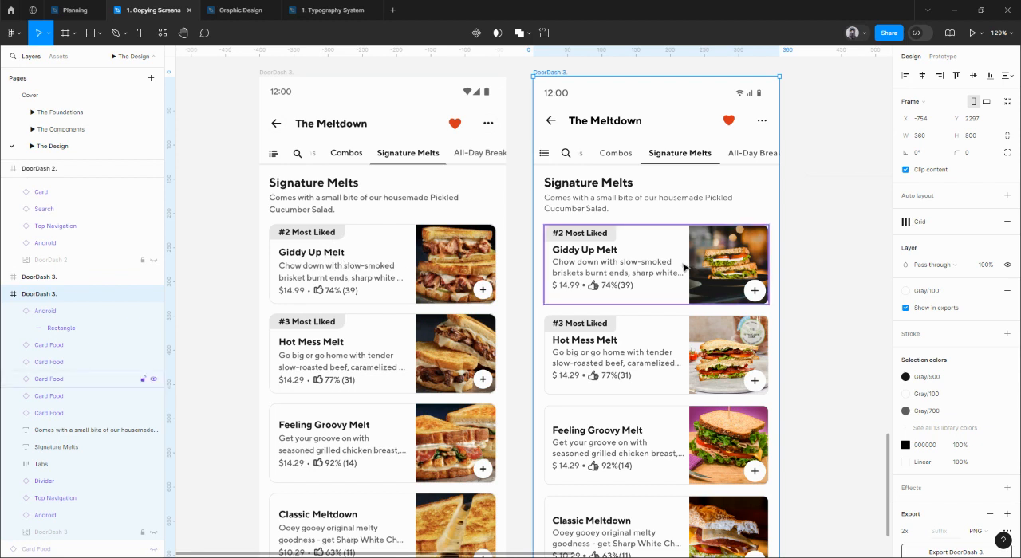
pyautogui.click(606, 267)
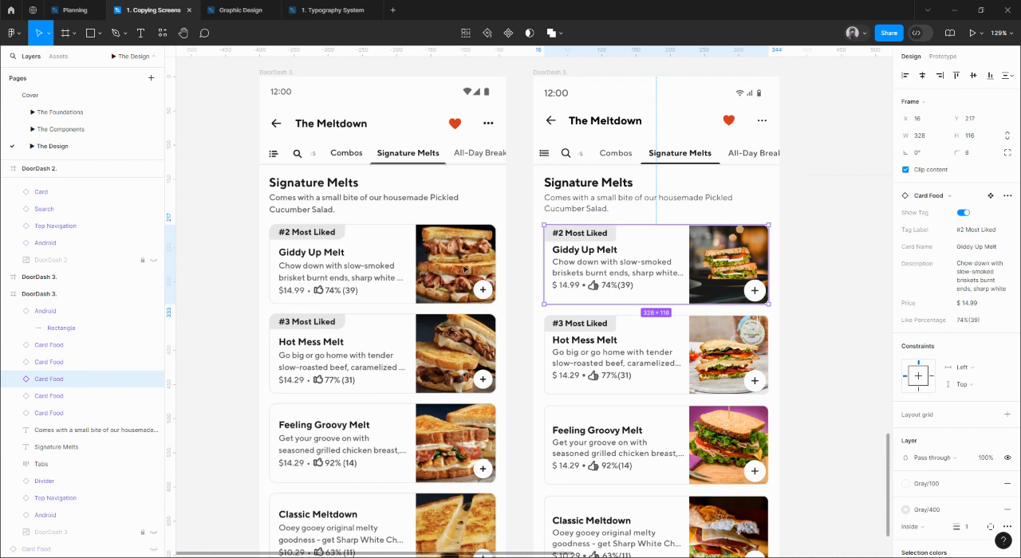
pyautogui.rightClick(581, 258)
pyautogui.moveTo(651, 449)
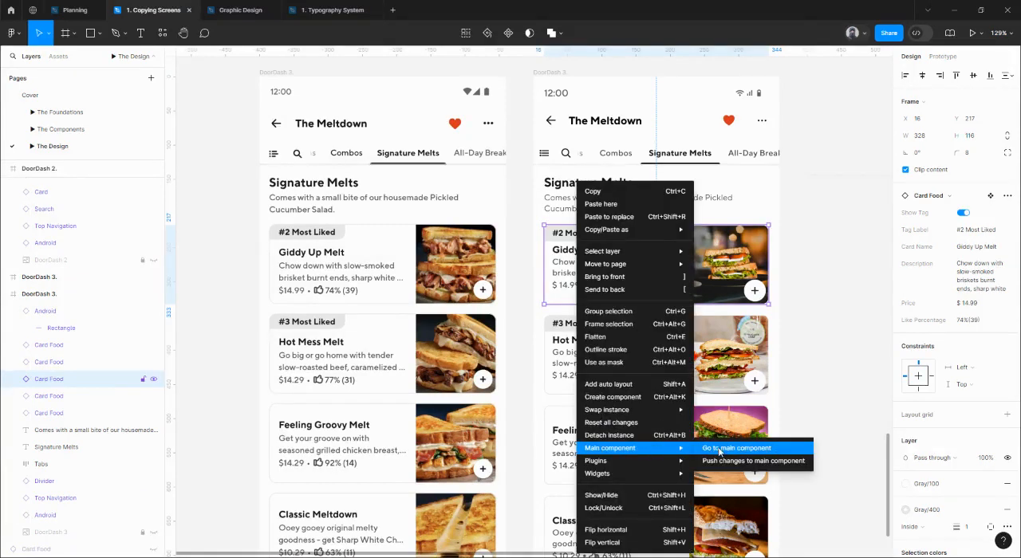
pyautogui.click(720, 449)
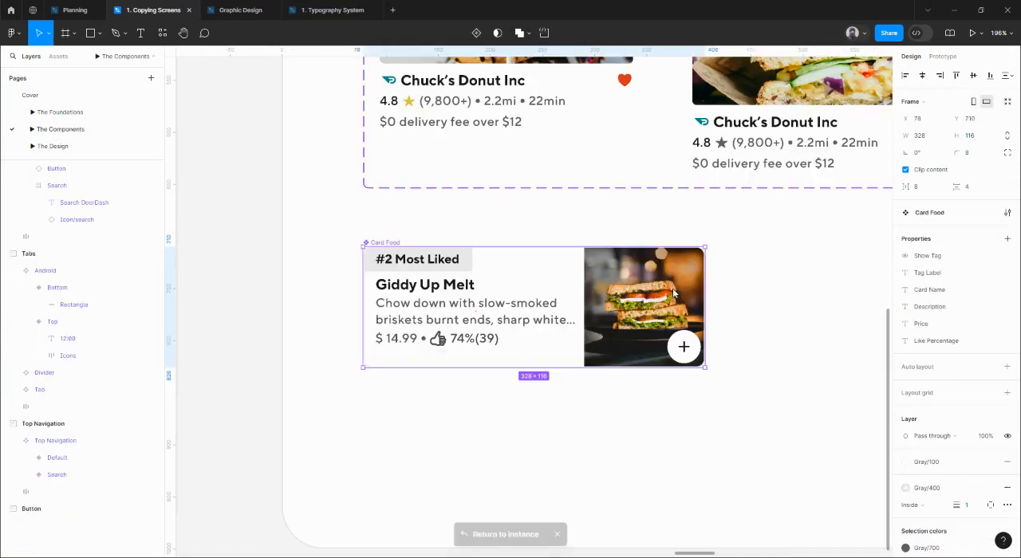
# Nudge the Content frame down inside the Card Food main component to leave an 8 px gap below the Tag.
pyautogui.doubleClick(455, 279)
pyautogui.press('alt')
pyautogui.press('Down')
pyautogui.press('Down')
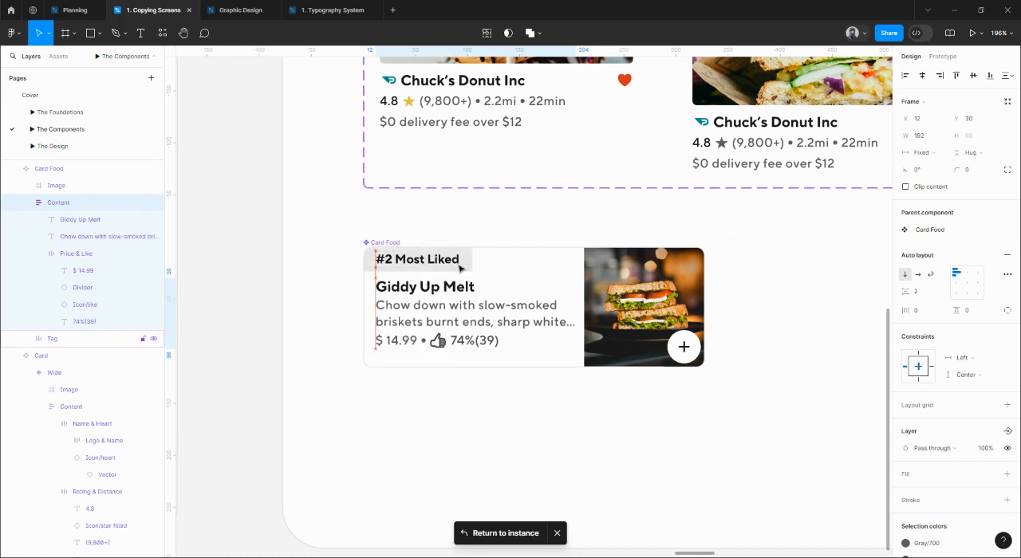
pyautogui.press('Down')
pyautogui.press('Down')
pyautogui.press('alt')
pyautogui.click(504, 257)
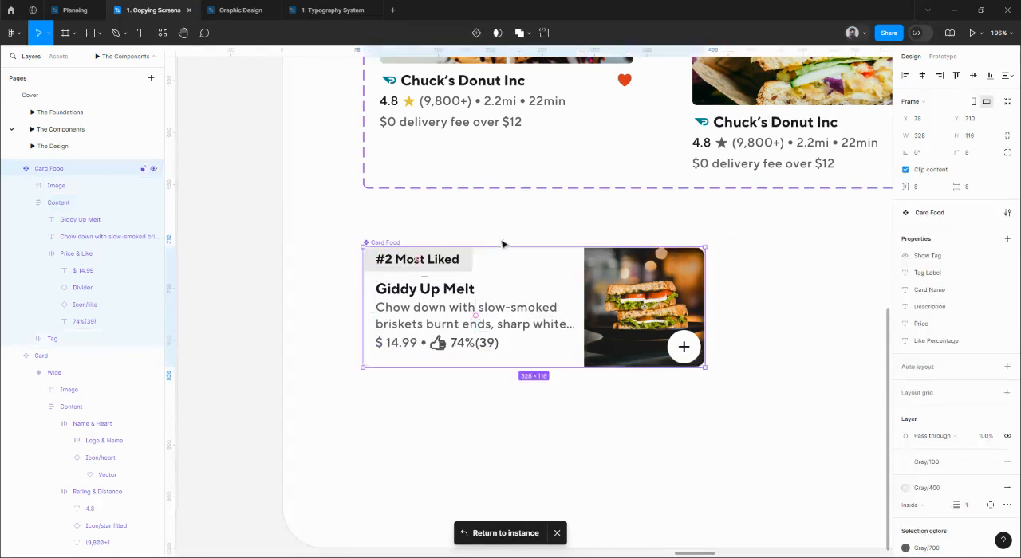
# Return to The Design page and compare the updated food cards on DoorDash 3 with the original screen.
pyautogui.click(806, 255)
pyautogui.click(523, 287)
pyautogui.click(108, 147)
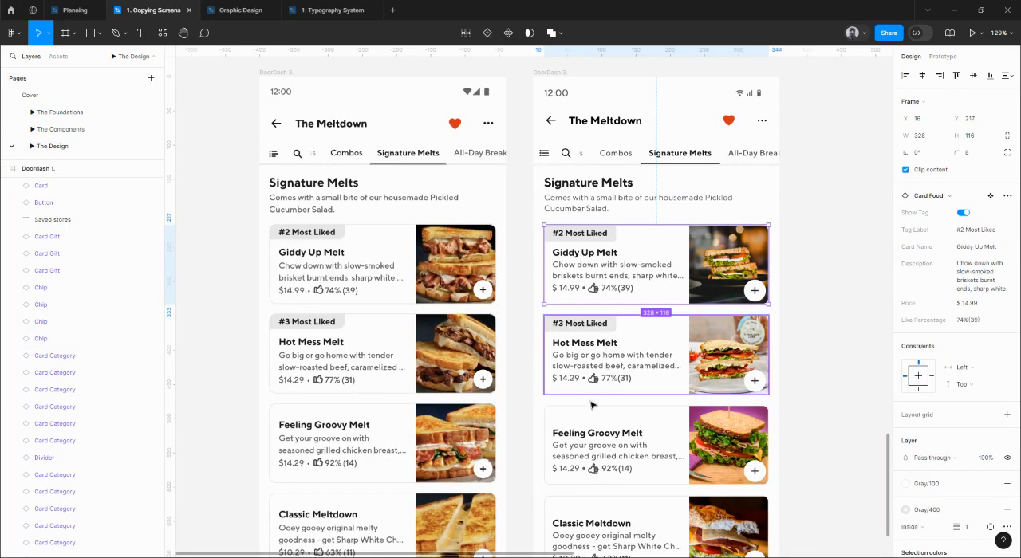
pyautogui.scroll(-2, 602, 336)
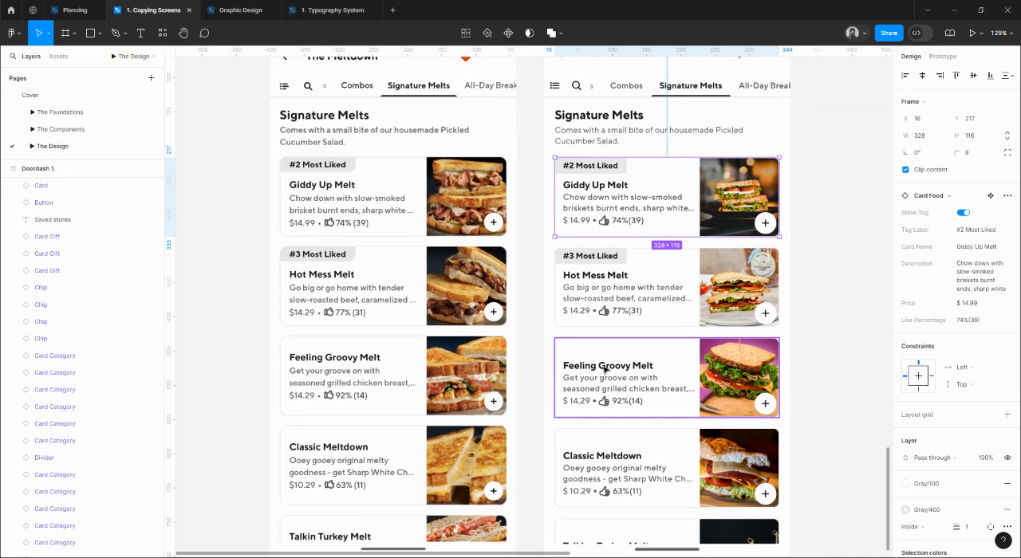
# Check the food cards without a tag on DoorDash 3 and go to the Feeling Groovy Melt card's main component.
pyautogui.click(604, 369)
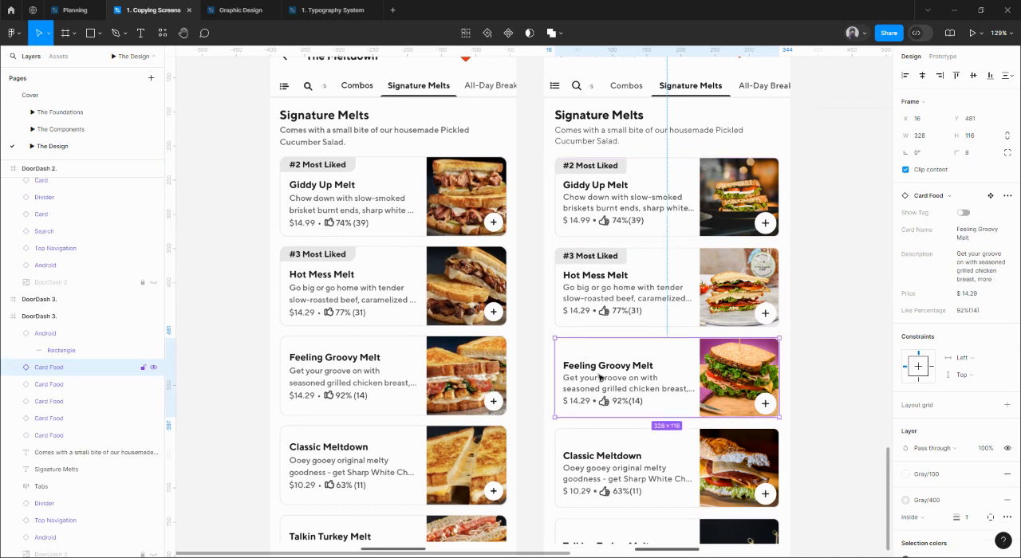
pyautogui.scroll(-2, 599, 377)
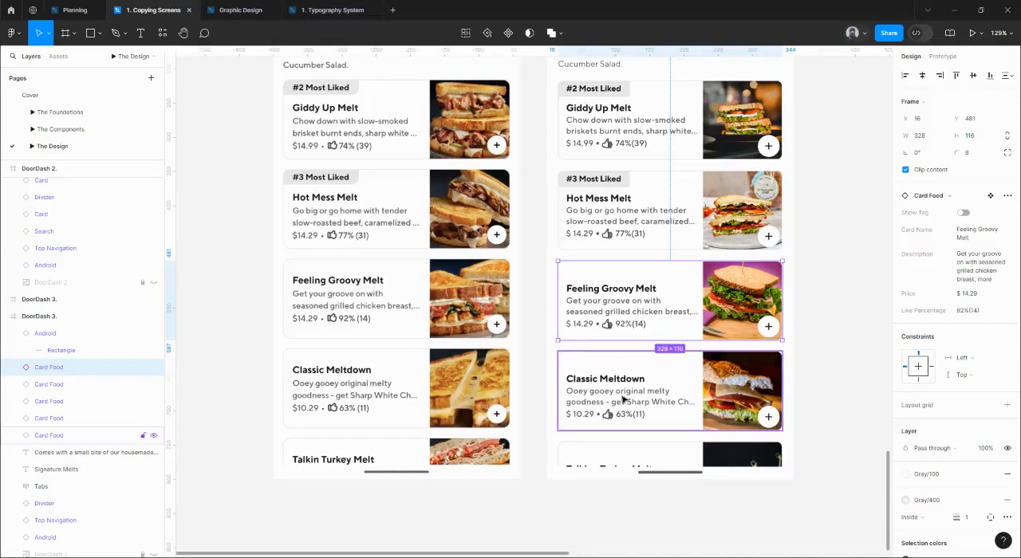
pyautogui.click(619, 460)
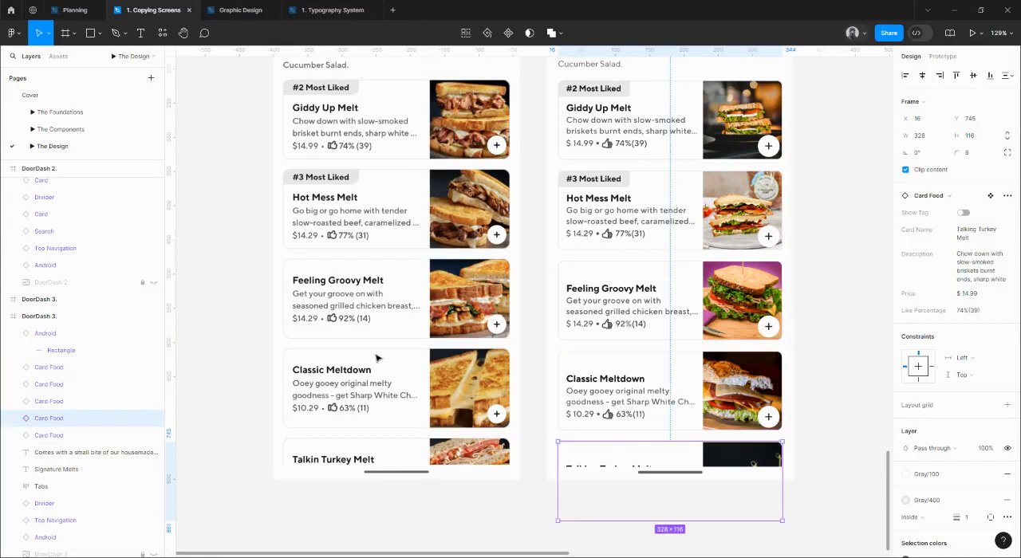
pyautogui.scroll(1, 515, 321)
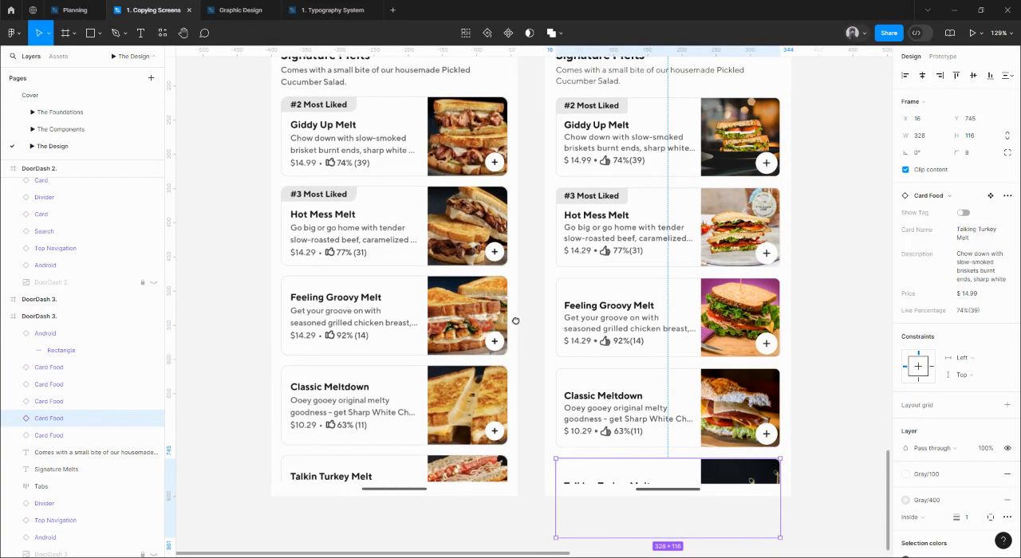
pyautogui.click(611, 306)
pyautogui.rightClick(609, 306)
pyautogui.moveTo(709, 449)
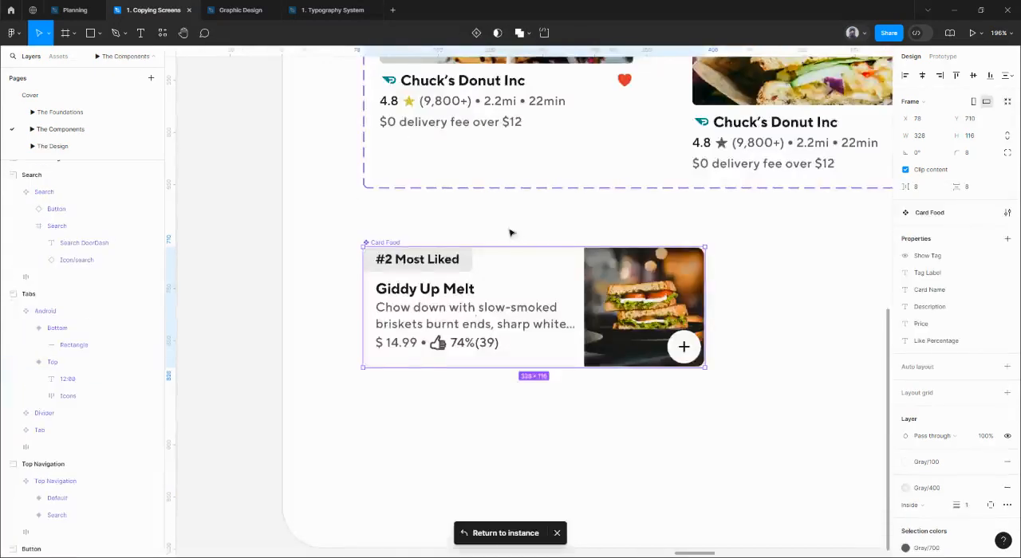
# Add a second variant to the Card Food component and place the component set at X 78, Y 690.
pyautogui.scroll(-2, 404, 228)
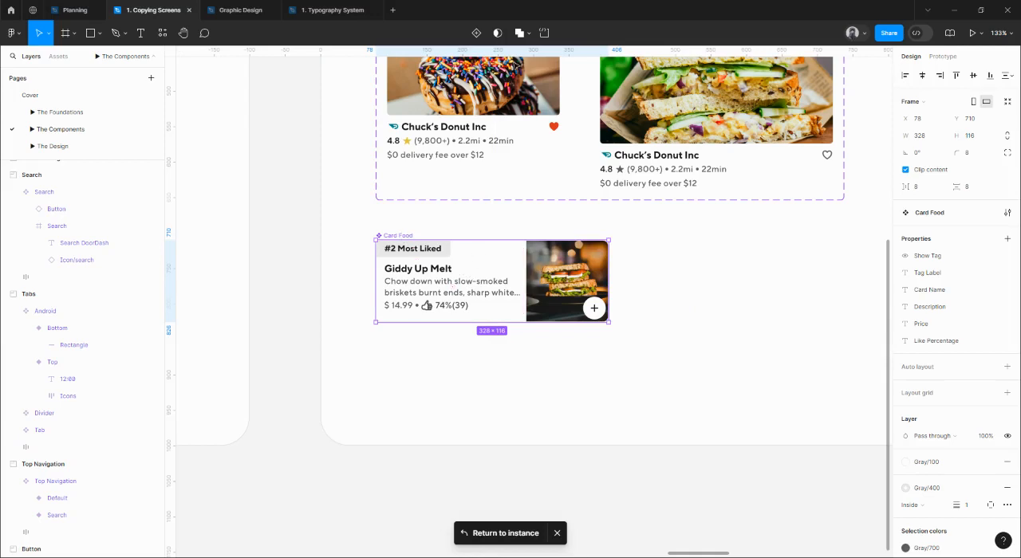
pyautogui.click(476, 33)
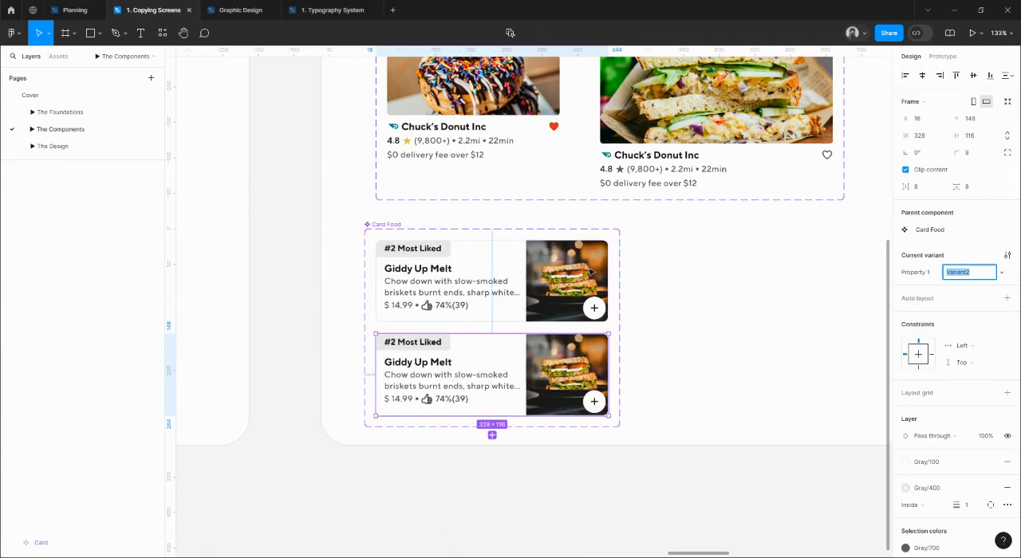
pyautogui.click(474, 221)
pyautogui.click(404, 228)
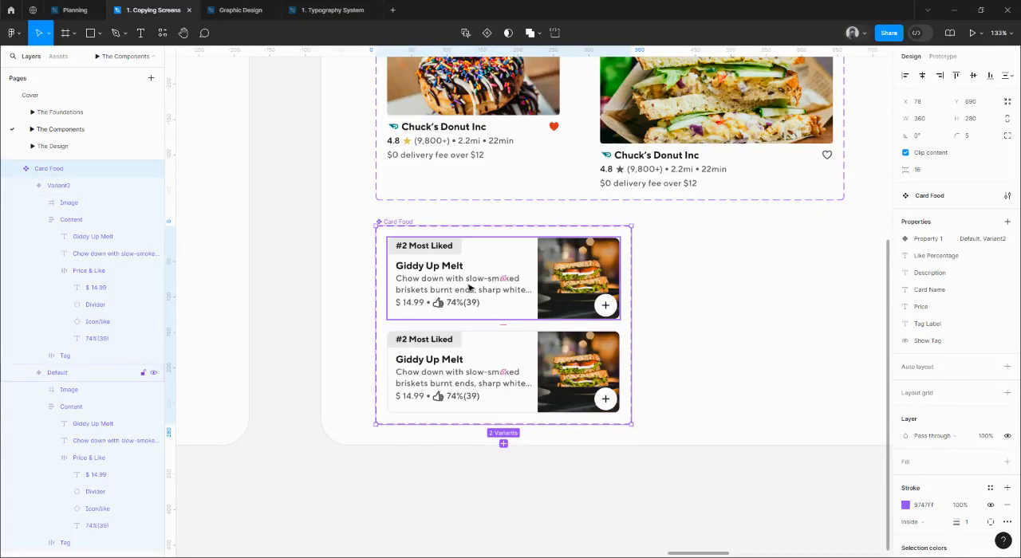
# Delete the Tag from the second Card Food variant and centre its Content frame vertically in the card.
pyautogui.click(457, 340)
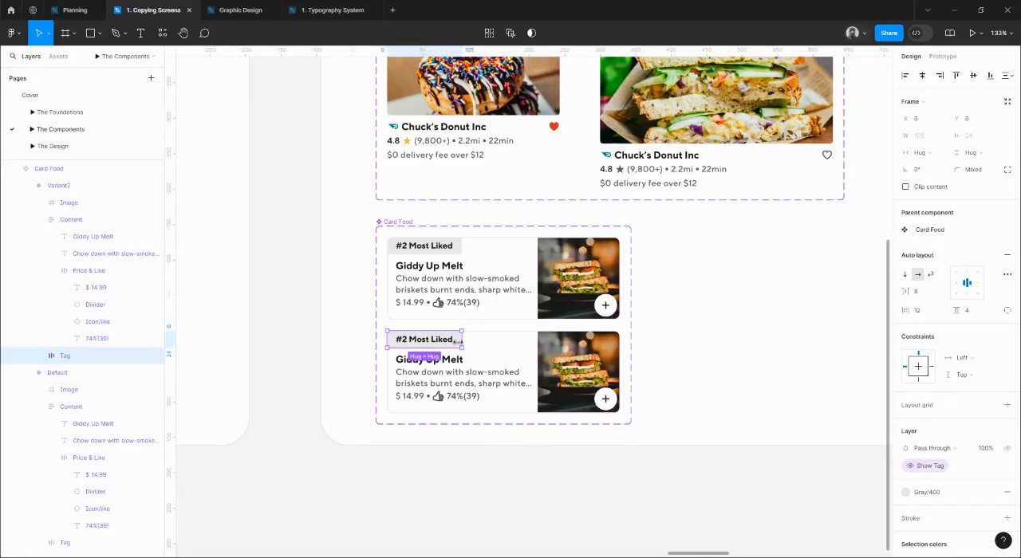
pyautogui.press('Delete')
pyautogui.click(447, 385)
pyautogui.press('alt')
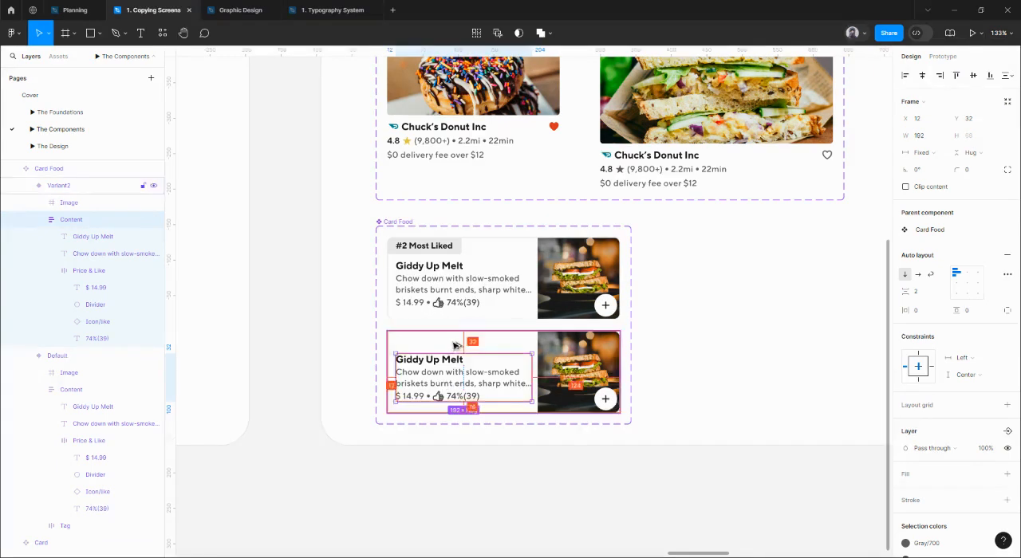
pyautogui.click(972, 76)
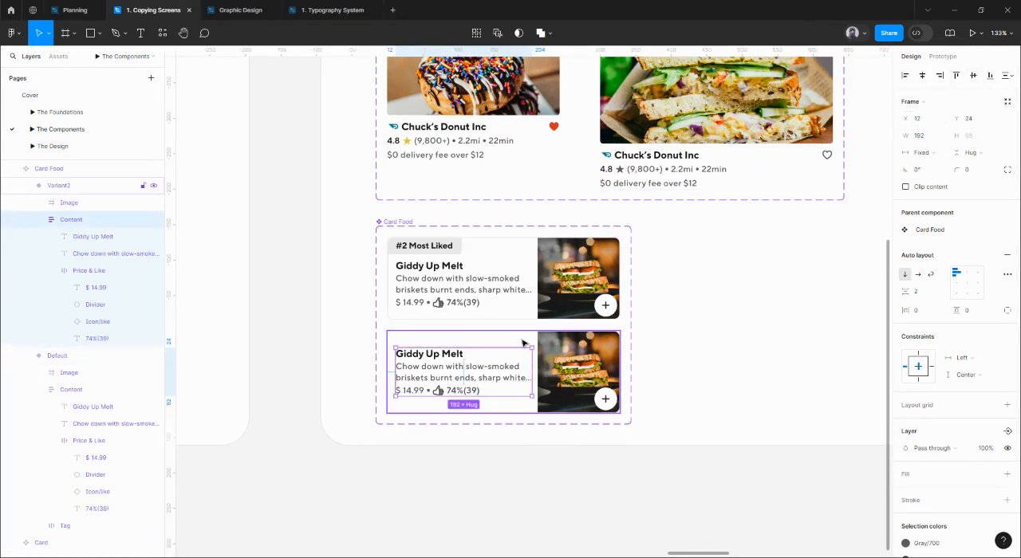
pyautogui.click(656, 368)
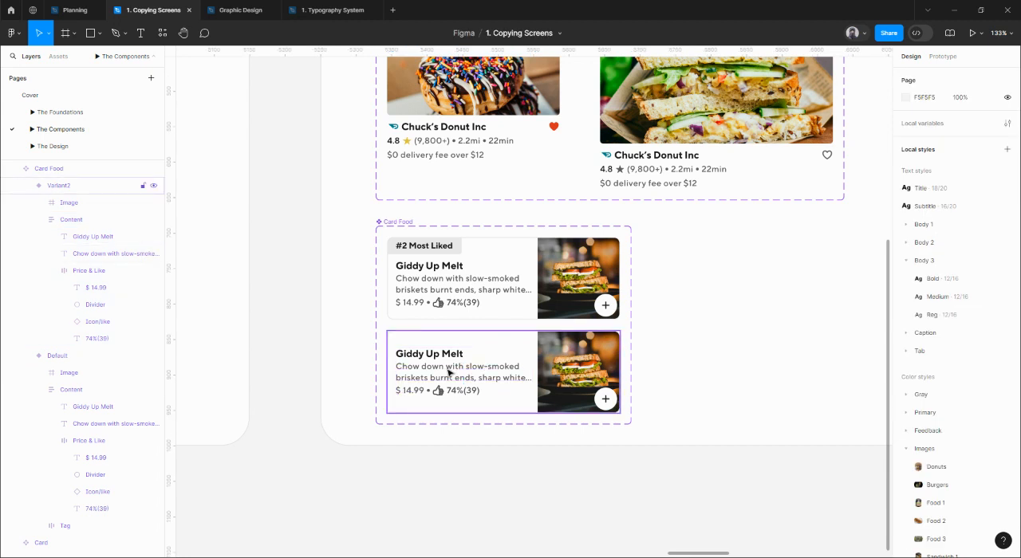
# Rename the Card Food set's variant property as Type.
pyautogui.click(401, 223)
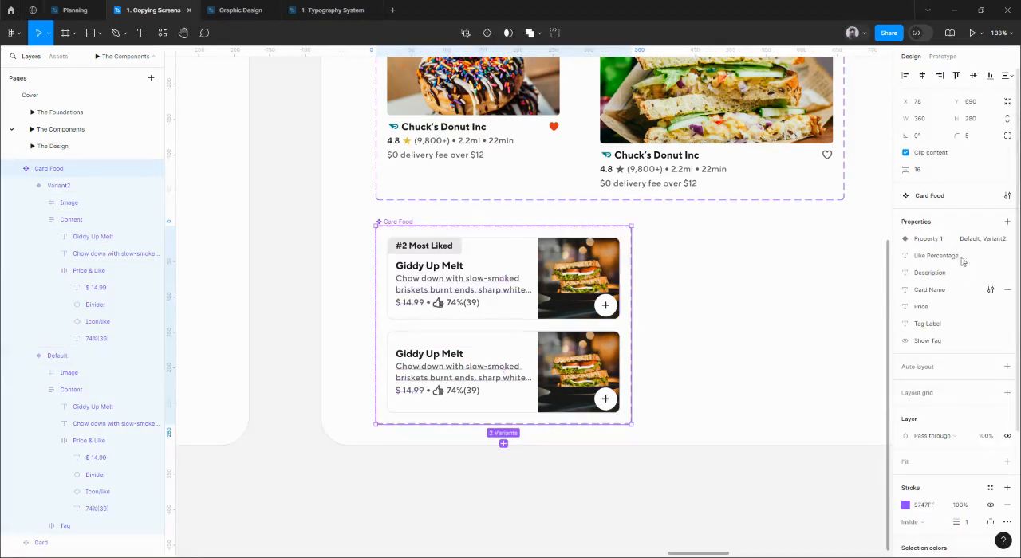
pyautogui.doubleClick(940, 237)
pyautogui.write('T')
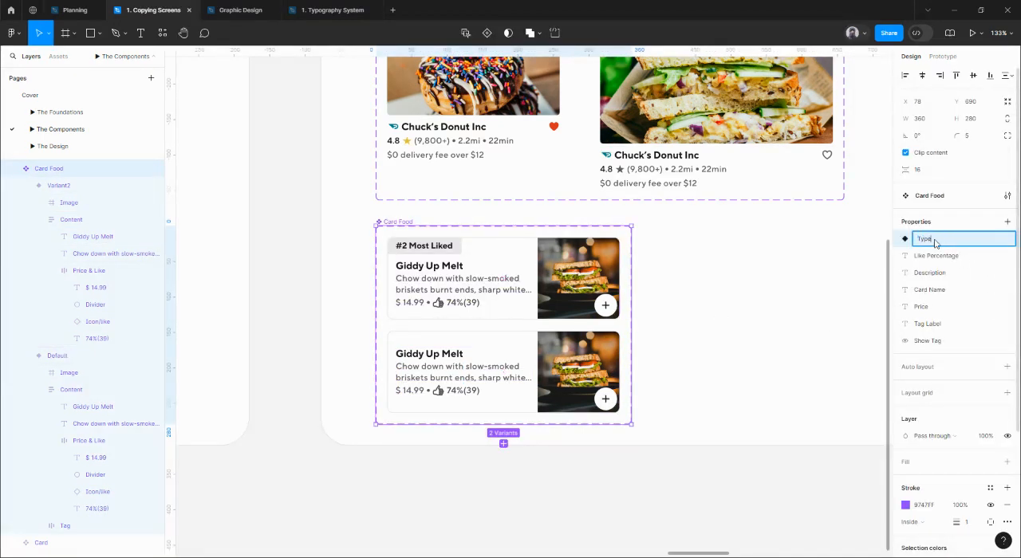
pyautogui.write('ype')
pyautogui.press('Return')
pyautogui.click(988, 242)
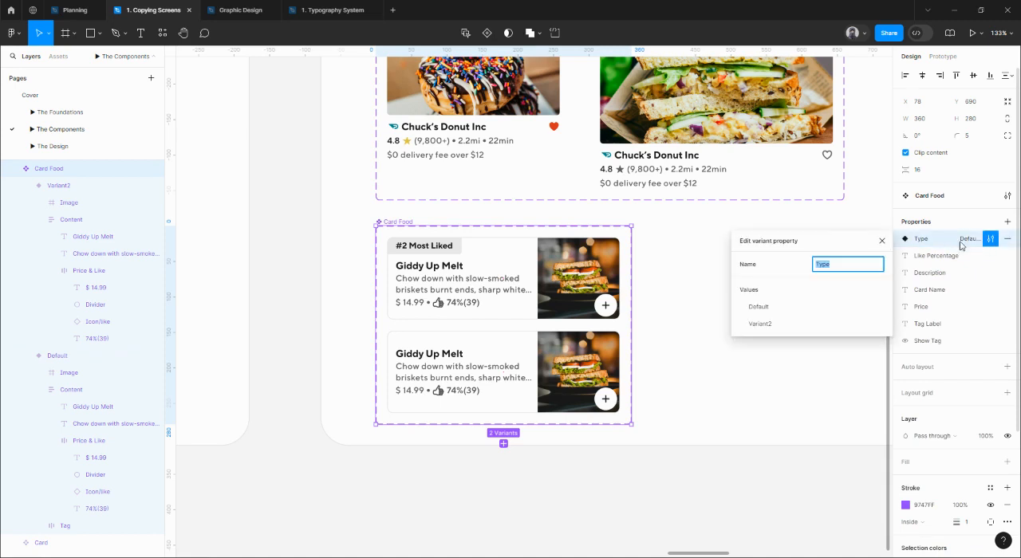
pyautogui.doubleClick(918, 240)
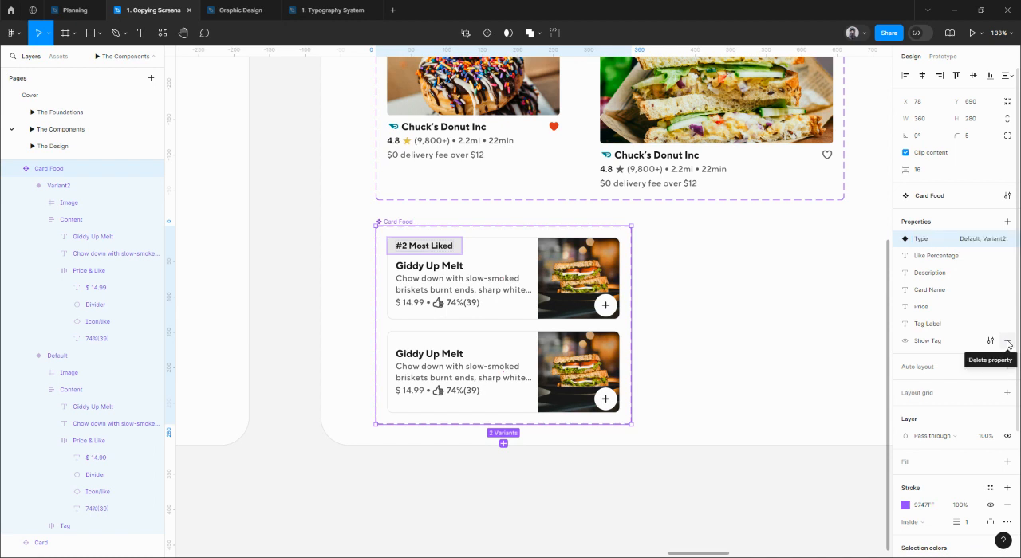
# Delete the Show Tag property from the Card Food set and rename its variant property as Tag.
pyautogui.click(1007, 343)
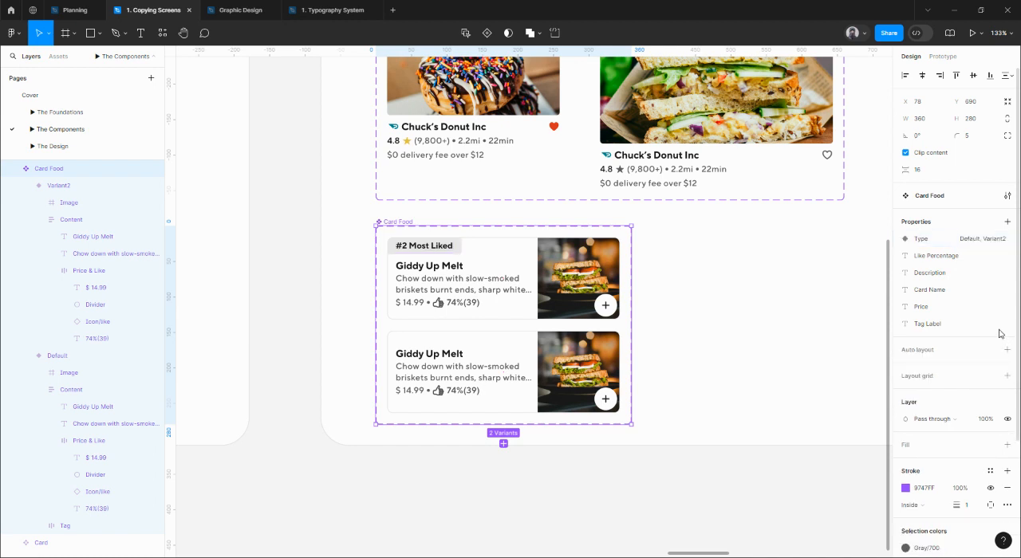
pyautogui.doubleClick(923, 240)
pyautogui.press('Return')
# Set the Tag value to Yes for the Card Food variant with the label and to No for the one without it.
pyautogui.click(465, 284)
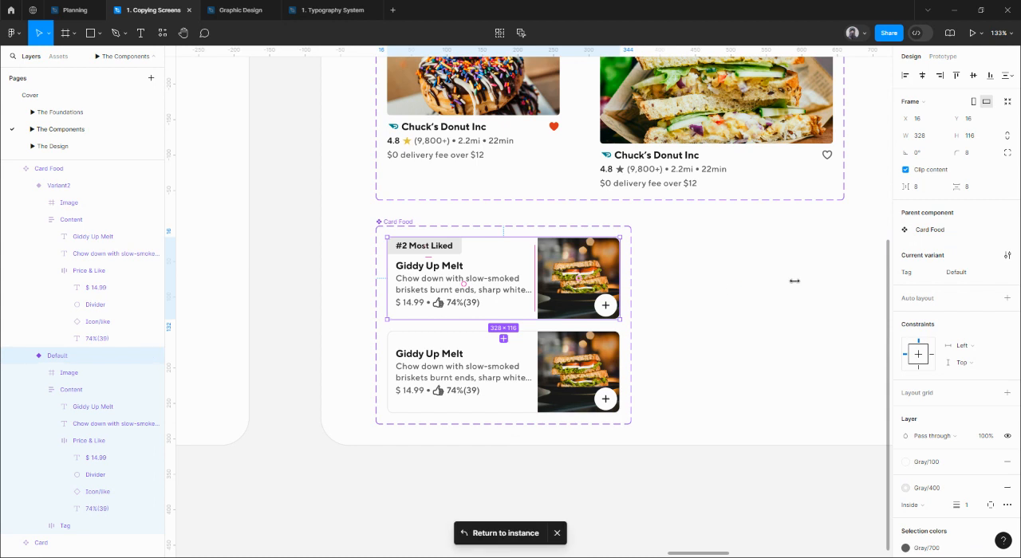
pyautogui.click(966, 273)
pyautogui.write('Yes')
pyautogui.press('Return')
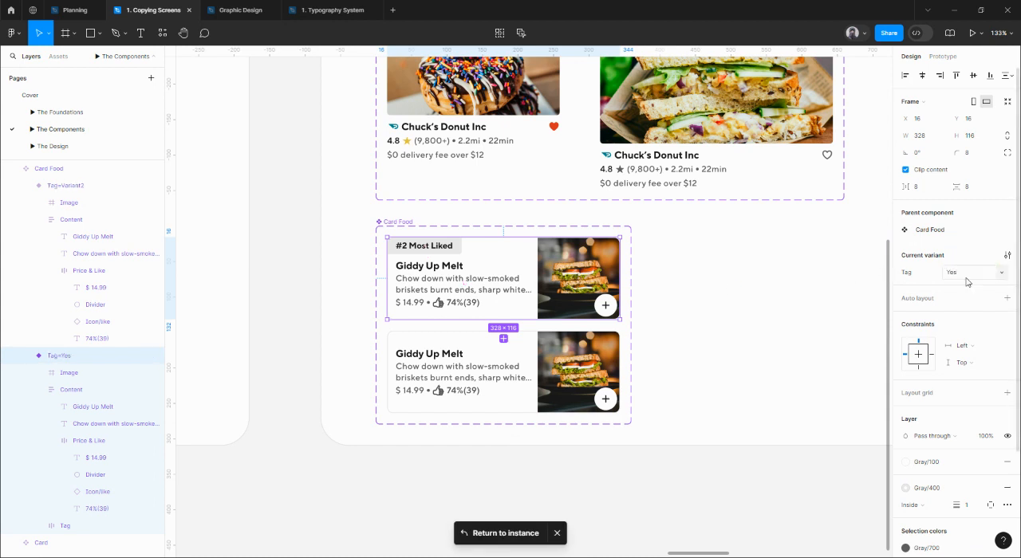
pyautogui.click(492, 342)
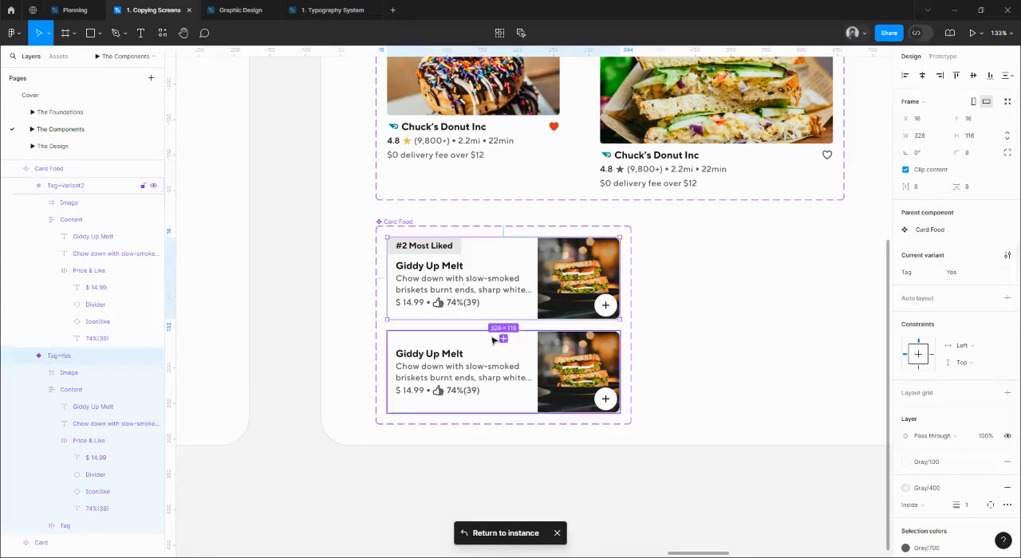
pyautogui.click(966, 274)
pyautogui.write('No')
pyautogui.press('Return')
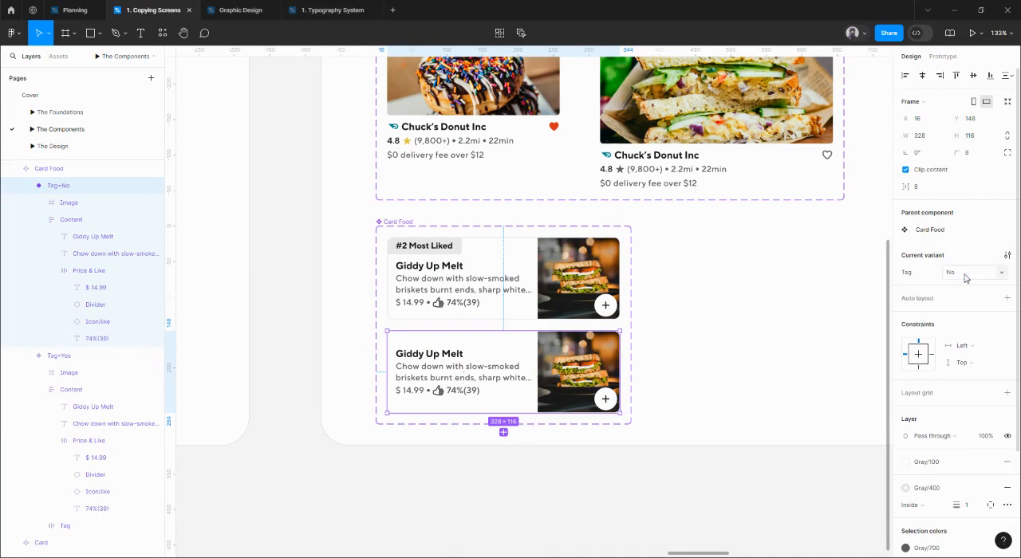
# Return to The Design page and turn off Tag for the Feeling Groovy Melt and Classic Meltdown cards on DoorDash 3.
pyautogui.press('pagedown')
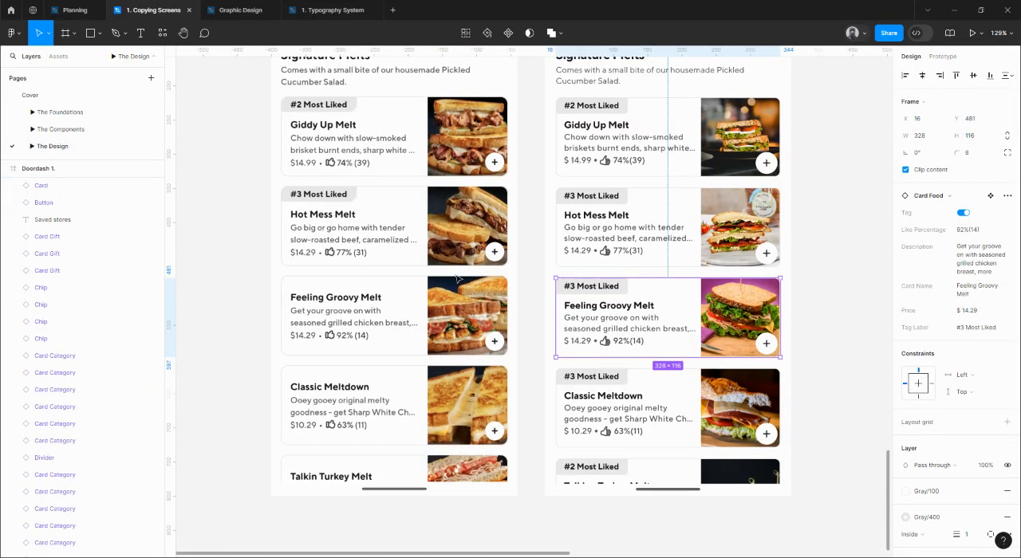
pyautogui.moveTo(834, 295); pyautogui.dragTo(729, 299)
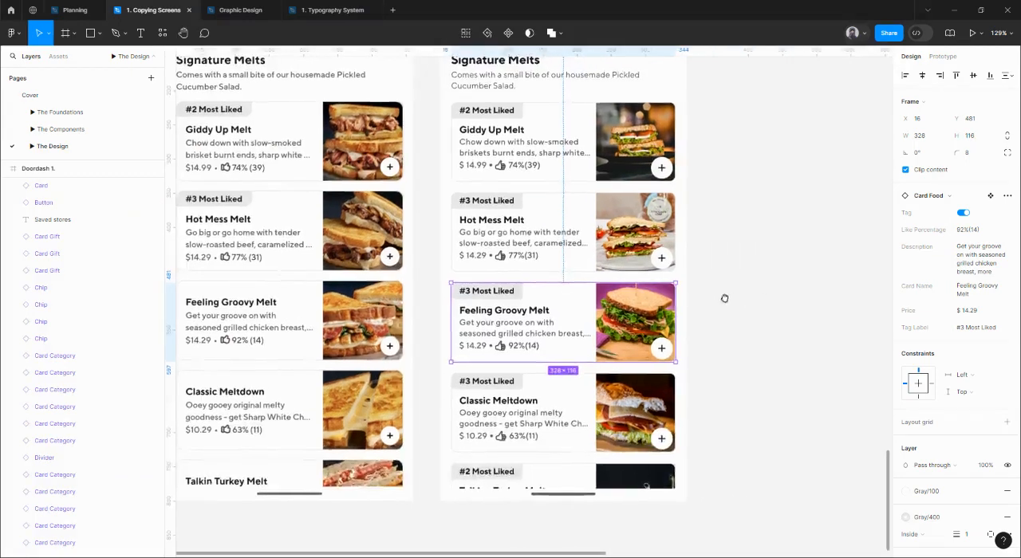
pyautogui.click(743, 307)
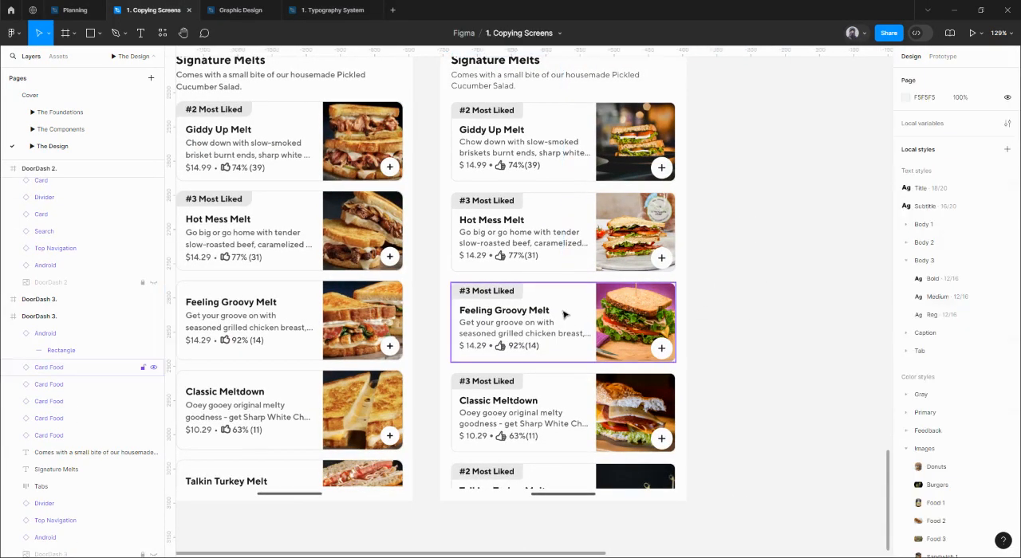
pyautogui.click(563, 311)
pyautogui.hscroll(-3, 658, 334)
pyautogui.keyDown('shift'); pyautogui.click(648, 375); pyautogui.keyUp('shift')
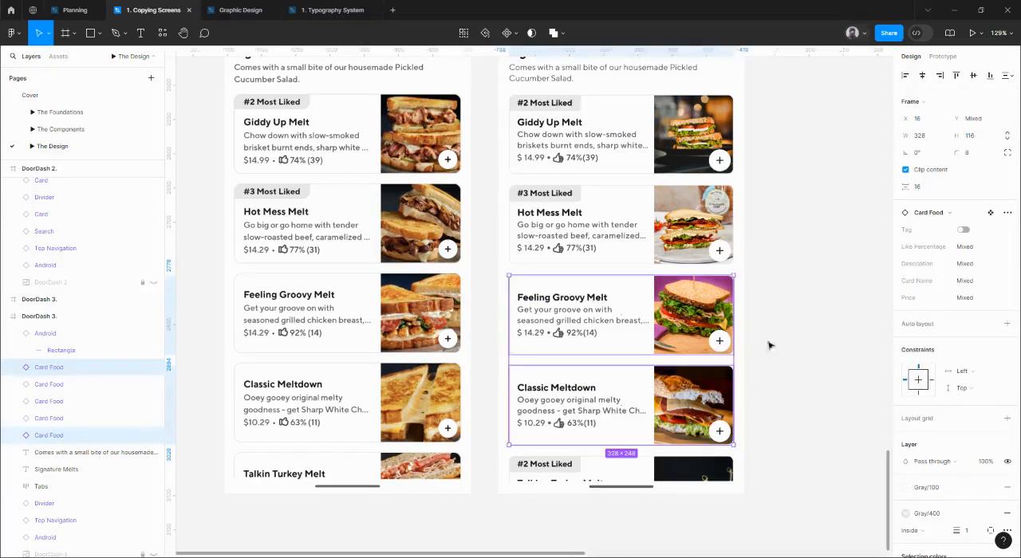
pyautogui.click(801, 339)
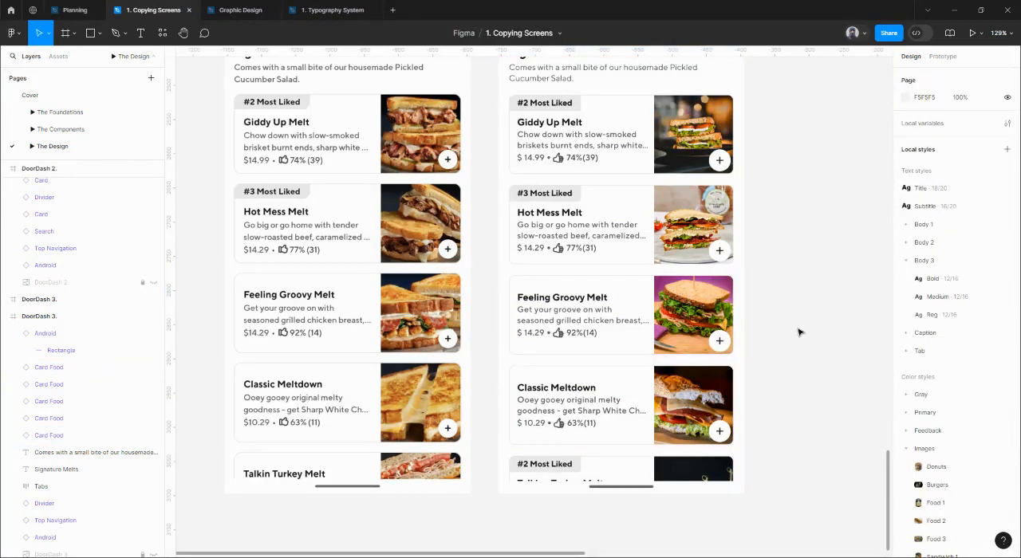
# Turn off Tag for the Talking Turkey Melt card on the rebuilt DoorDash 3 screen.
pyautogui.click(606, 472)
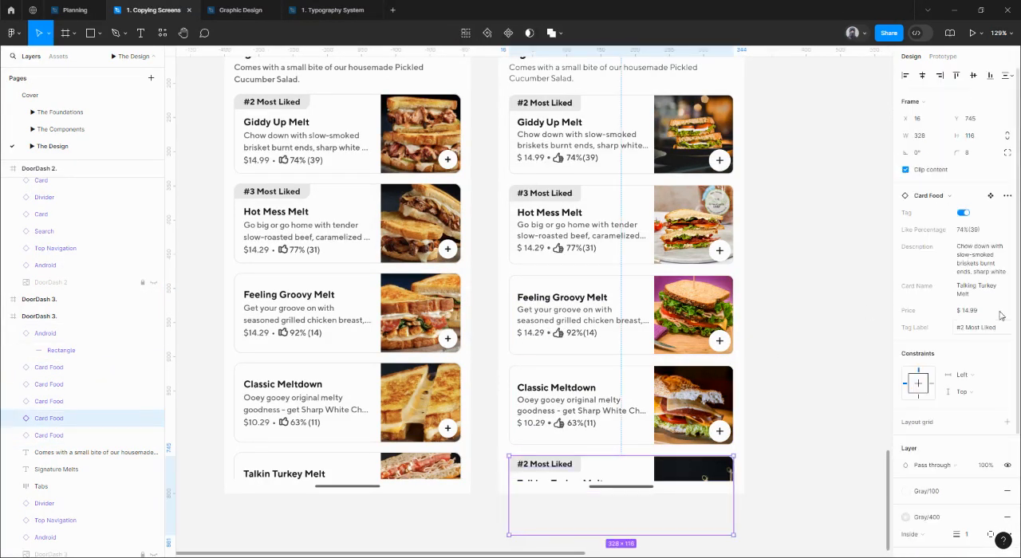
pyautogui.click(964, 212)
pyautogui.click(878, 316)
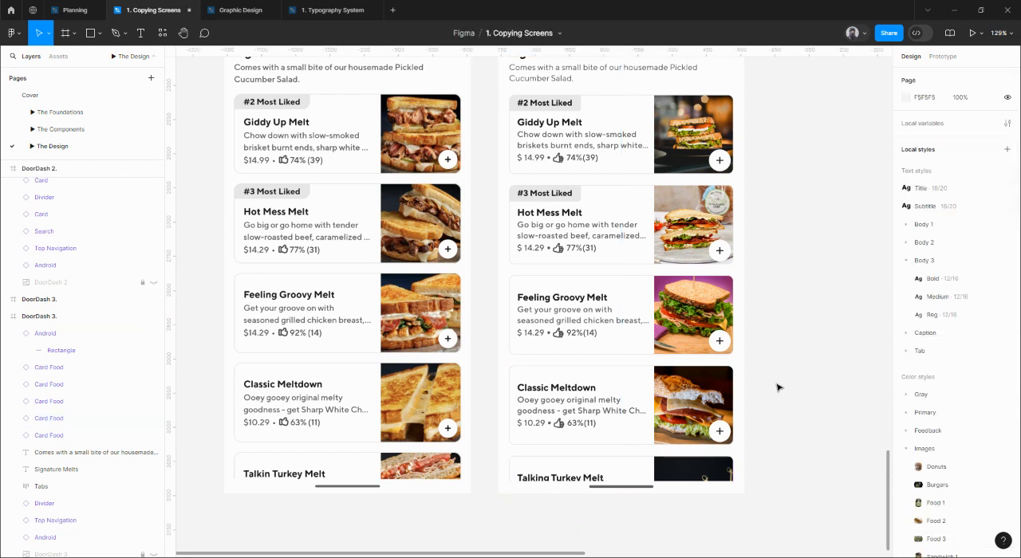
# Correct the last food card's name to "Talkin Turkey Melt".
pyautogui.doubleClick(548, 480)
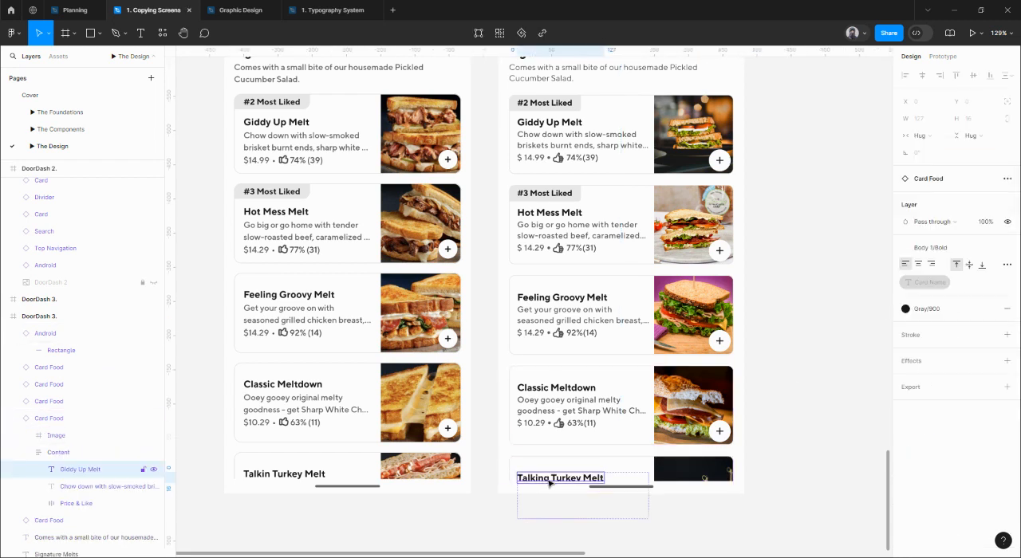
pyautogui.doubleClick(548, 479)
pyautogui.click(546, 478)
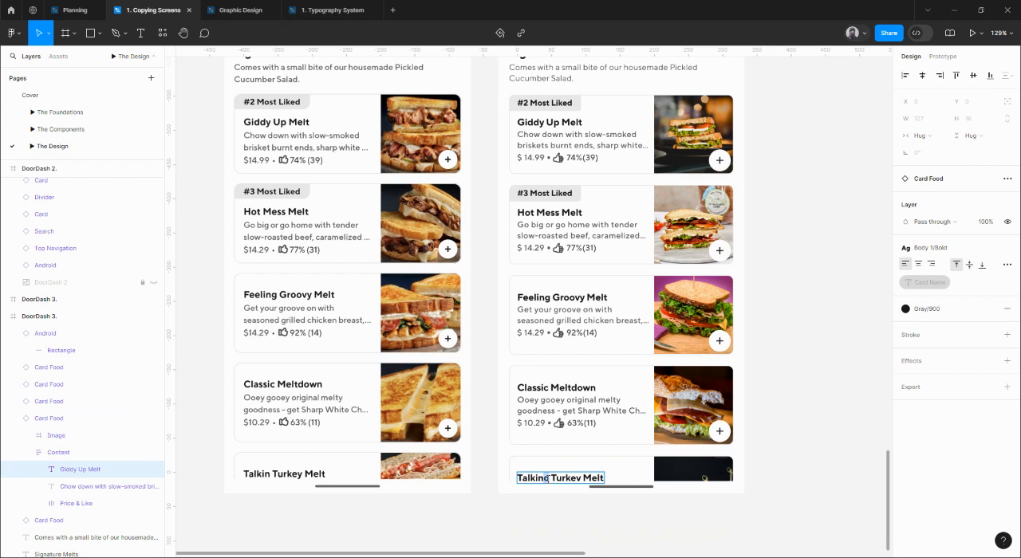
pyautogui.press('Delete')
pyautogui.press('Escape')
pyautogui.press('Escape')
# Line up the rebuilt Doordash 1, DoorDash 2 and DoorDash 3 frames side by side at Y 1077, with X at -75, 316 and 707.
pyautogui.scroll(-5, 736, 342)
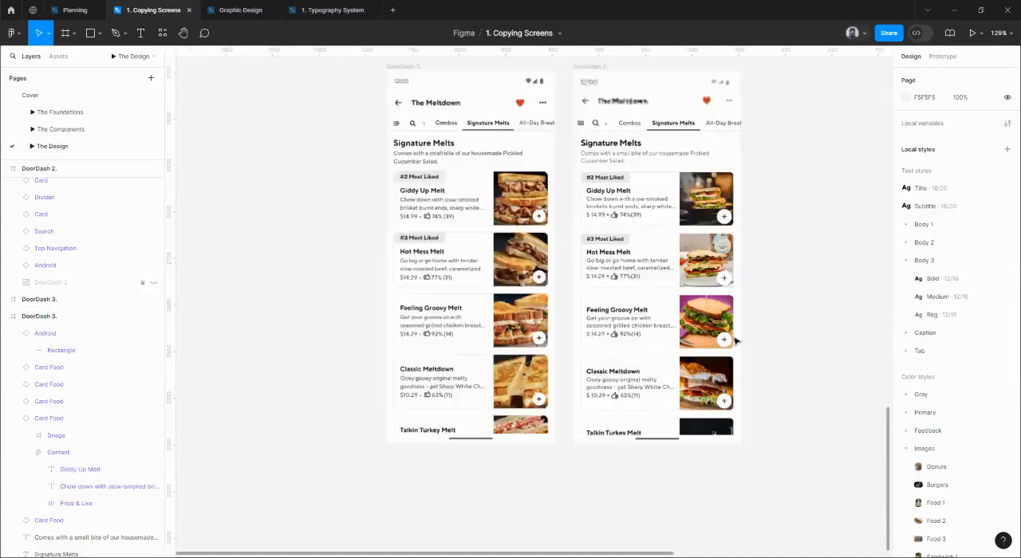
pyautogui.scroll(-6, 735, 341)
pyautogui.moveTo(603, 278); pyautogui.dragTo(560, 334)
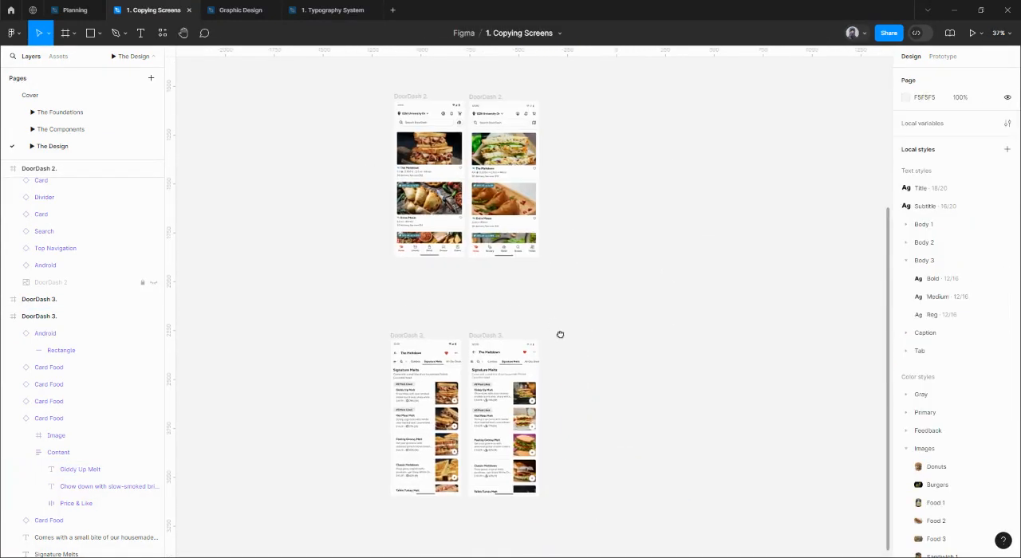
pyautogui.scroll(-3, 558, 330)
pyautogui.scroll(5, 556, 319)
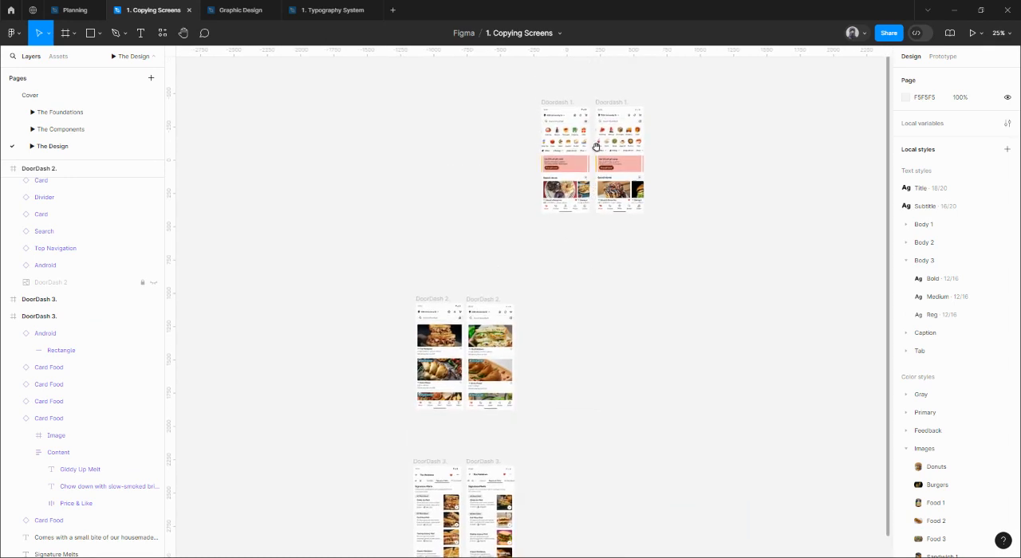
pyautogui.moveTo(609, 104); pyautogui.dragTo(569, 313)
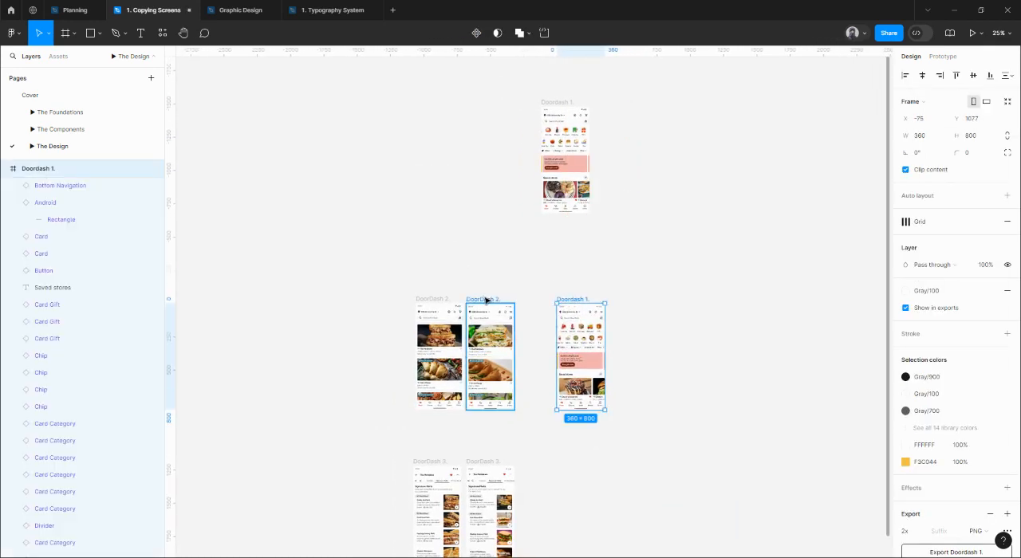
pyautogui.moveTo(486, 300); pyautogui.dragTo(628, 301)
pyautogui.moveTo(560, 376); pyautogui.dragTo(529, 334)
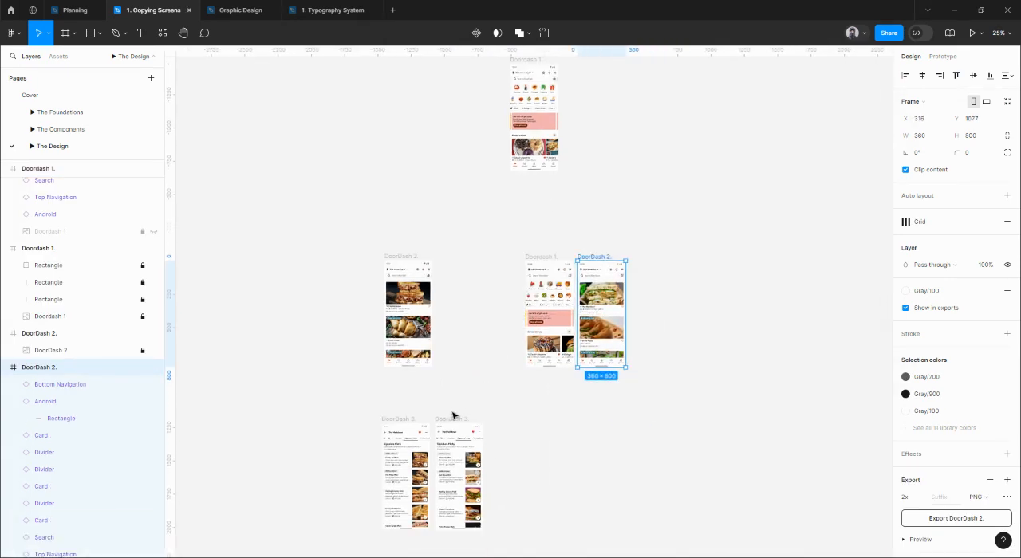
pyautogui.moveTo(452, 415); pyautogui.dragTo(634, 251)
pyautogui.moveTo(582, 198); pyautogui.dragTo(579, 229)
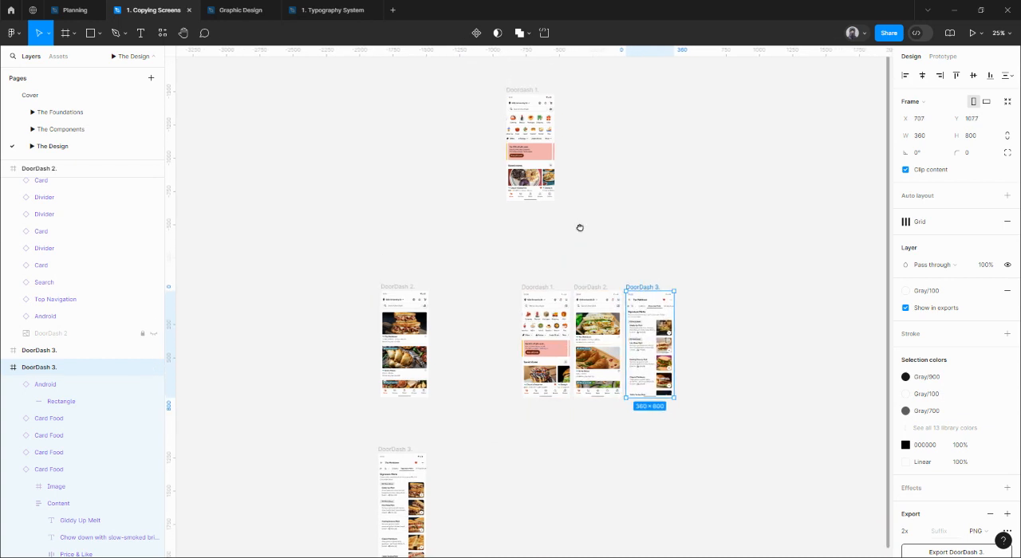
# Move the original Doordash 1, DoorDash 2 and DoorDash 3 frames into a row at Y 194, each directly above its rebuilt version.
pyautogui.click(527, 91)
pyautogui.moveTo(532, 111); pyautogui.dragTo(543, 185)
pyautogui.moveTo(395, 289); pyautogui.dragTo(588, 168)
pyautogui.moveTo(393, 453); pyautogui.dragTo(639, 172)
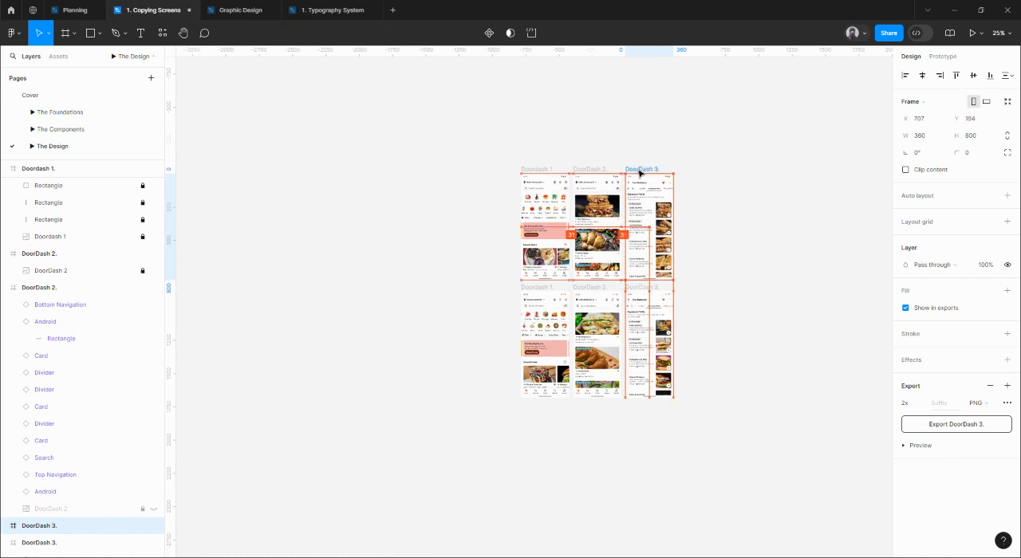
# Space all six original and rebuilt frames evenly, with 32 horizontal and 80 vertical spacing.
pyautogui.moveTo(472, 158); pyautogui.dragTo(742, 437)
pyautogui.click(936, 187)
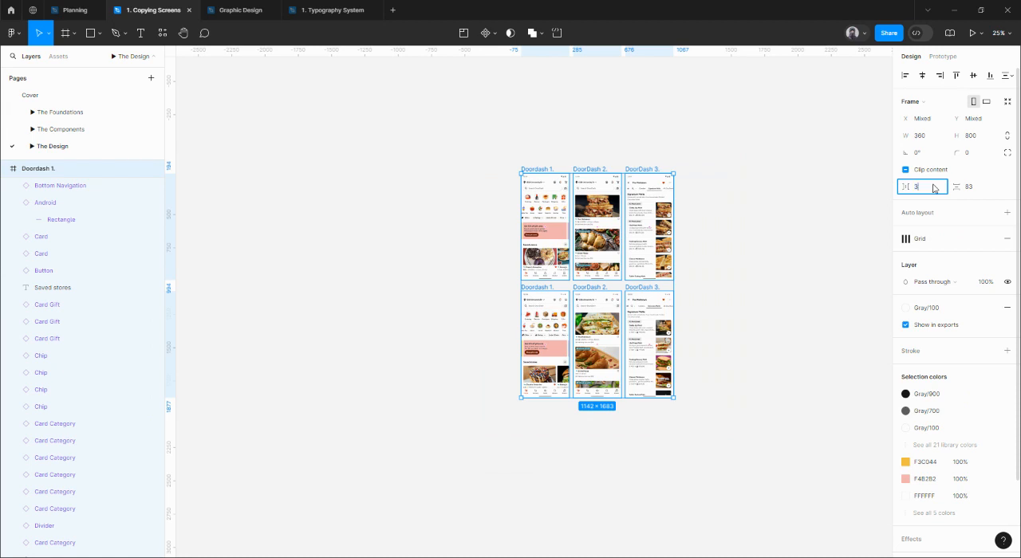
pyautogui.click(985, 187)
pyautogui.write('80')
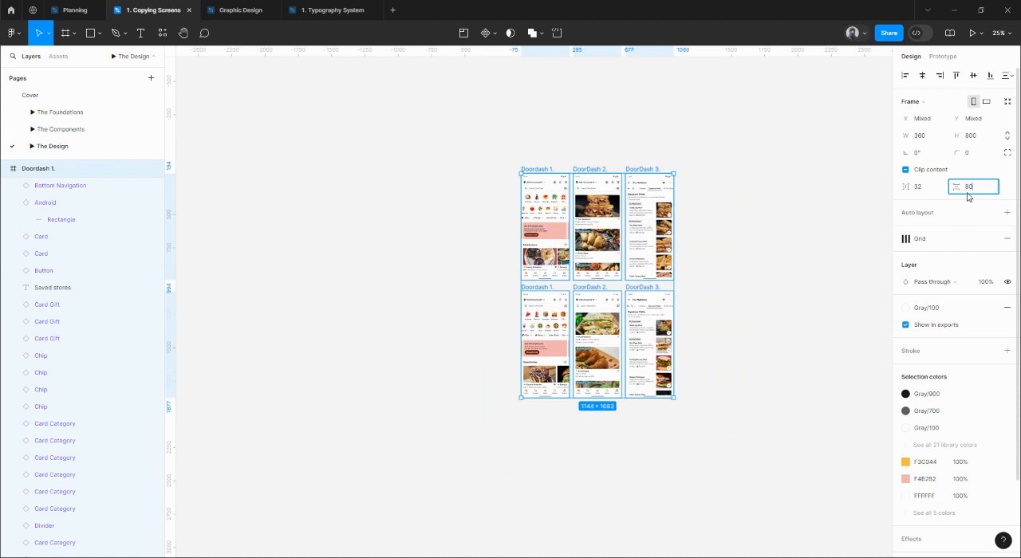
pyautogui.press('Return')
# Compare the three original DoorDash screens with the rebuilt versions below them, checking layout, cards and text.
pyautogui.hotkey('shift', '2')
pyautogui.moveTo(714, 273); pyautogui.dragTo(732, 239)
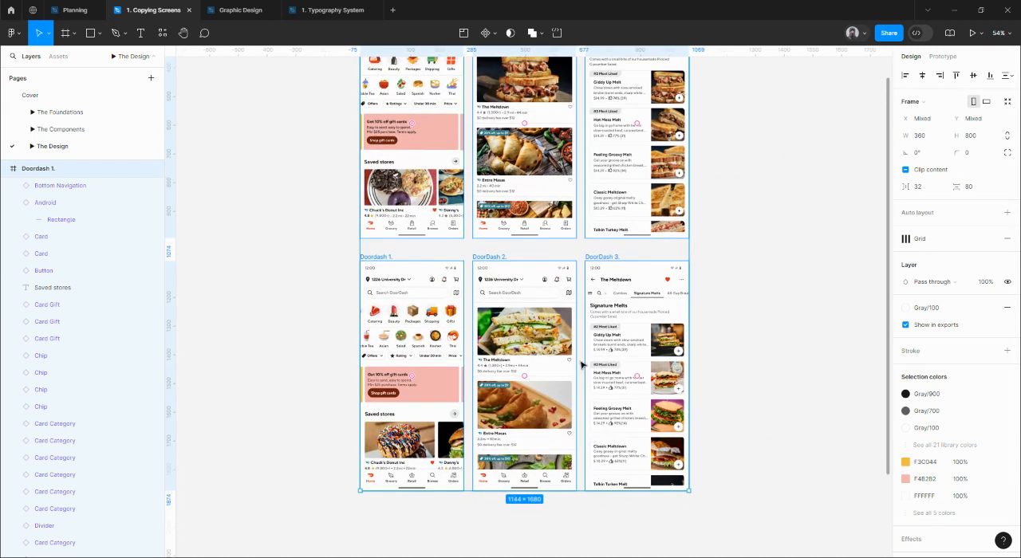
pyautogui.click(581, 363)
pyautogui.click(641, 340)
pyautogui.scroll(2, 772, 316)
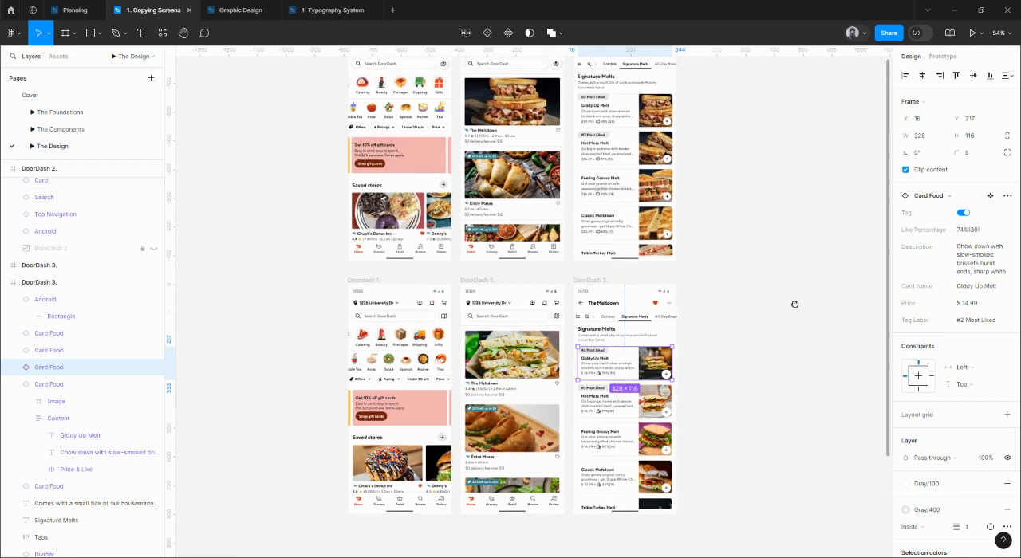
pyautogui.scroll(2, 594, 223)
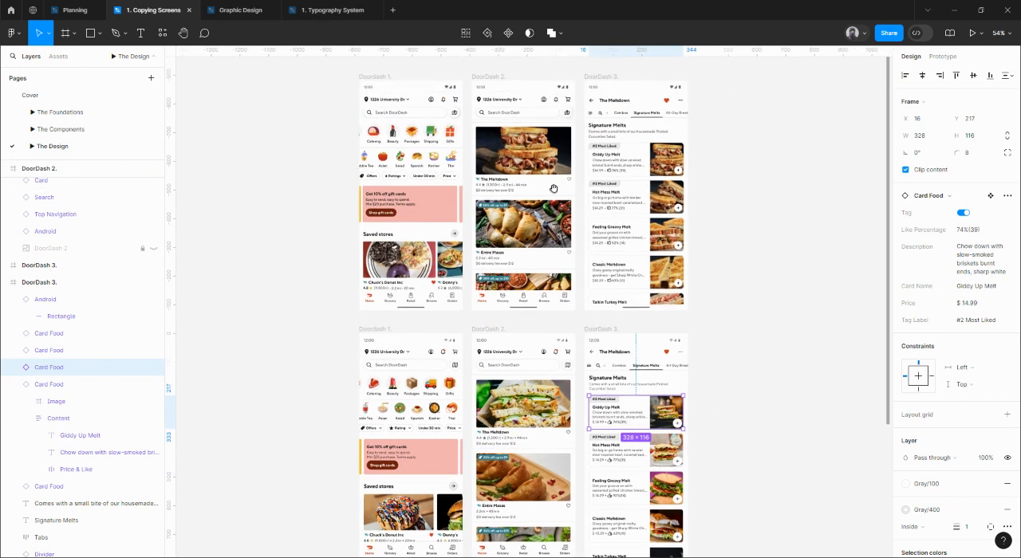
pyautogui.scroll(-2, 607, 197)
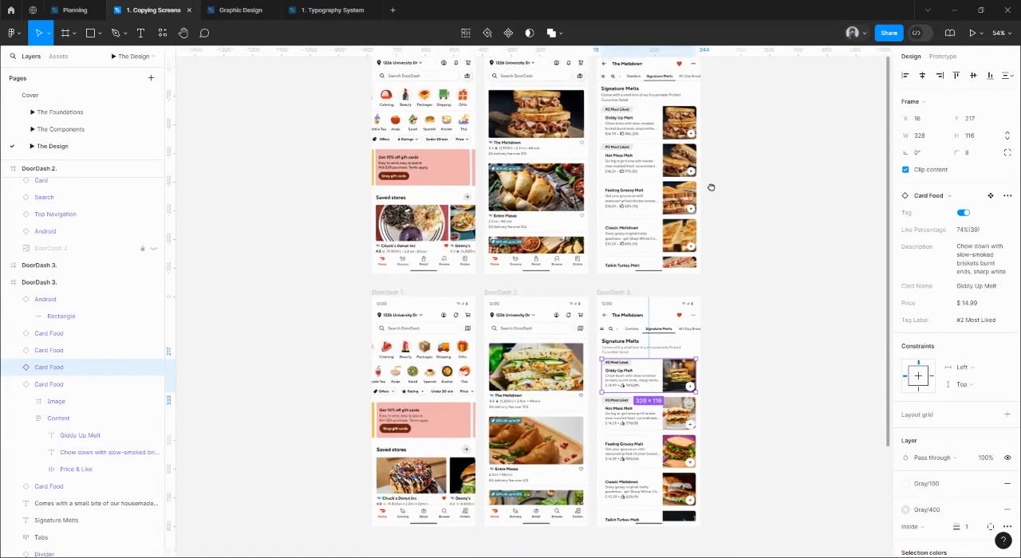
pyautogui.scroll(1, 474, 140)
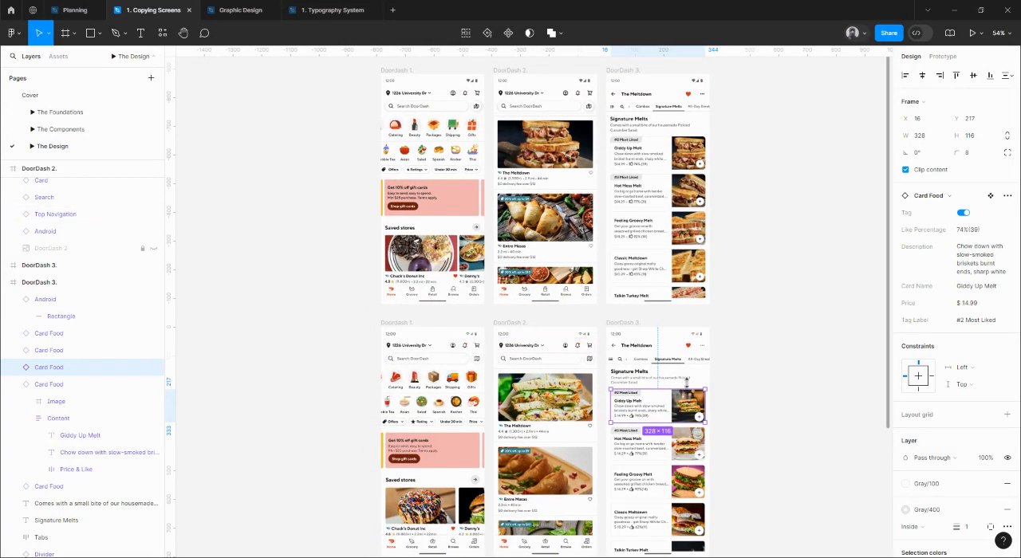
pyautogui.click(759, 359)
pyautogui.moveTo(752, 344); pyautogui.dragTo(747, 330)
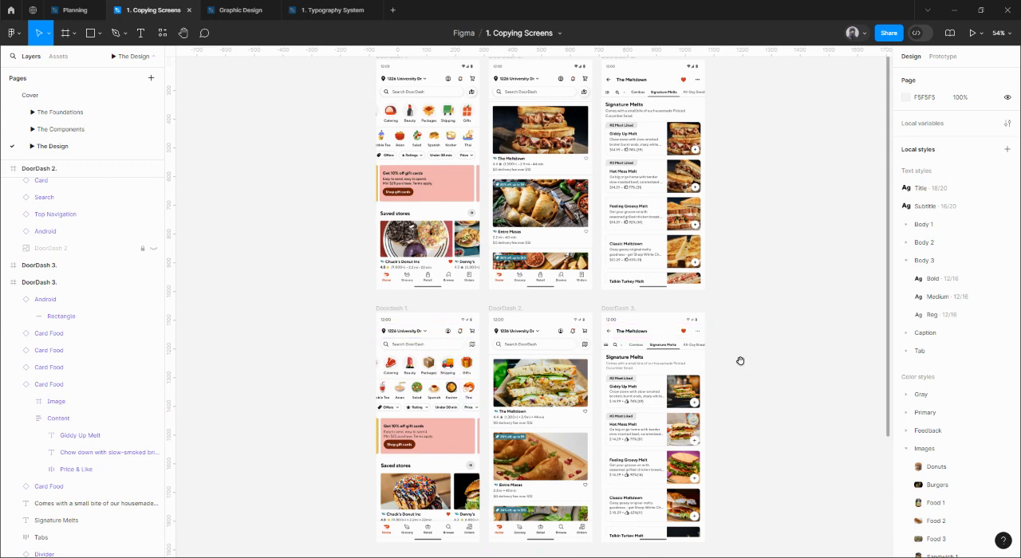
pyautogui.moveTo(740, 362); pyautogui.dragTo(753, 327)
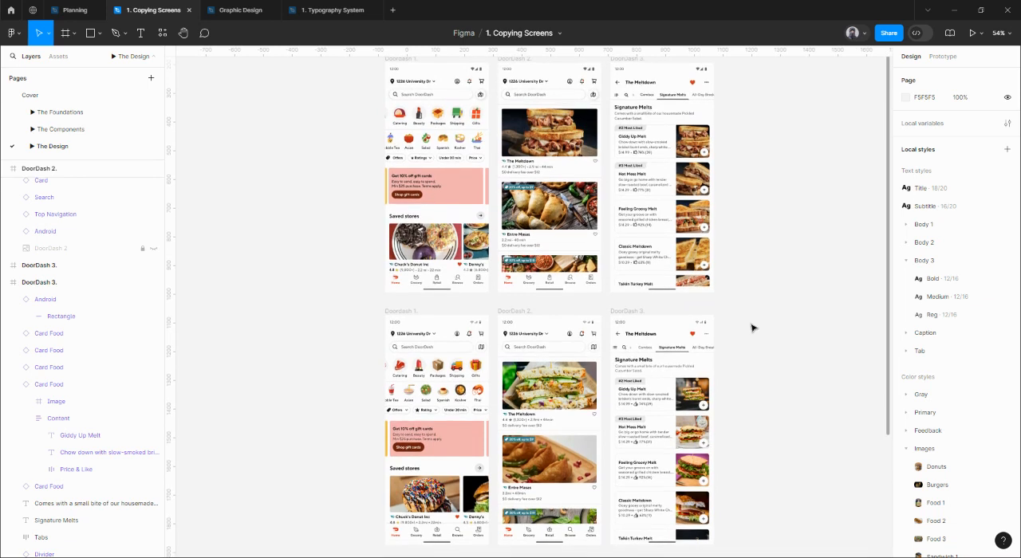